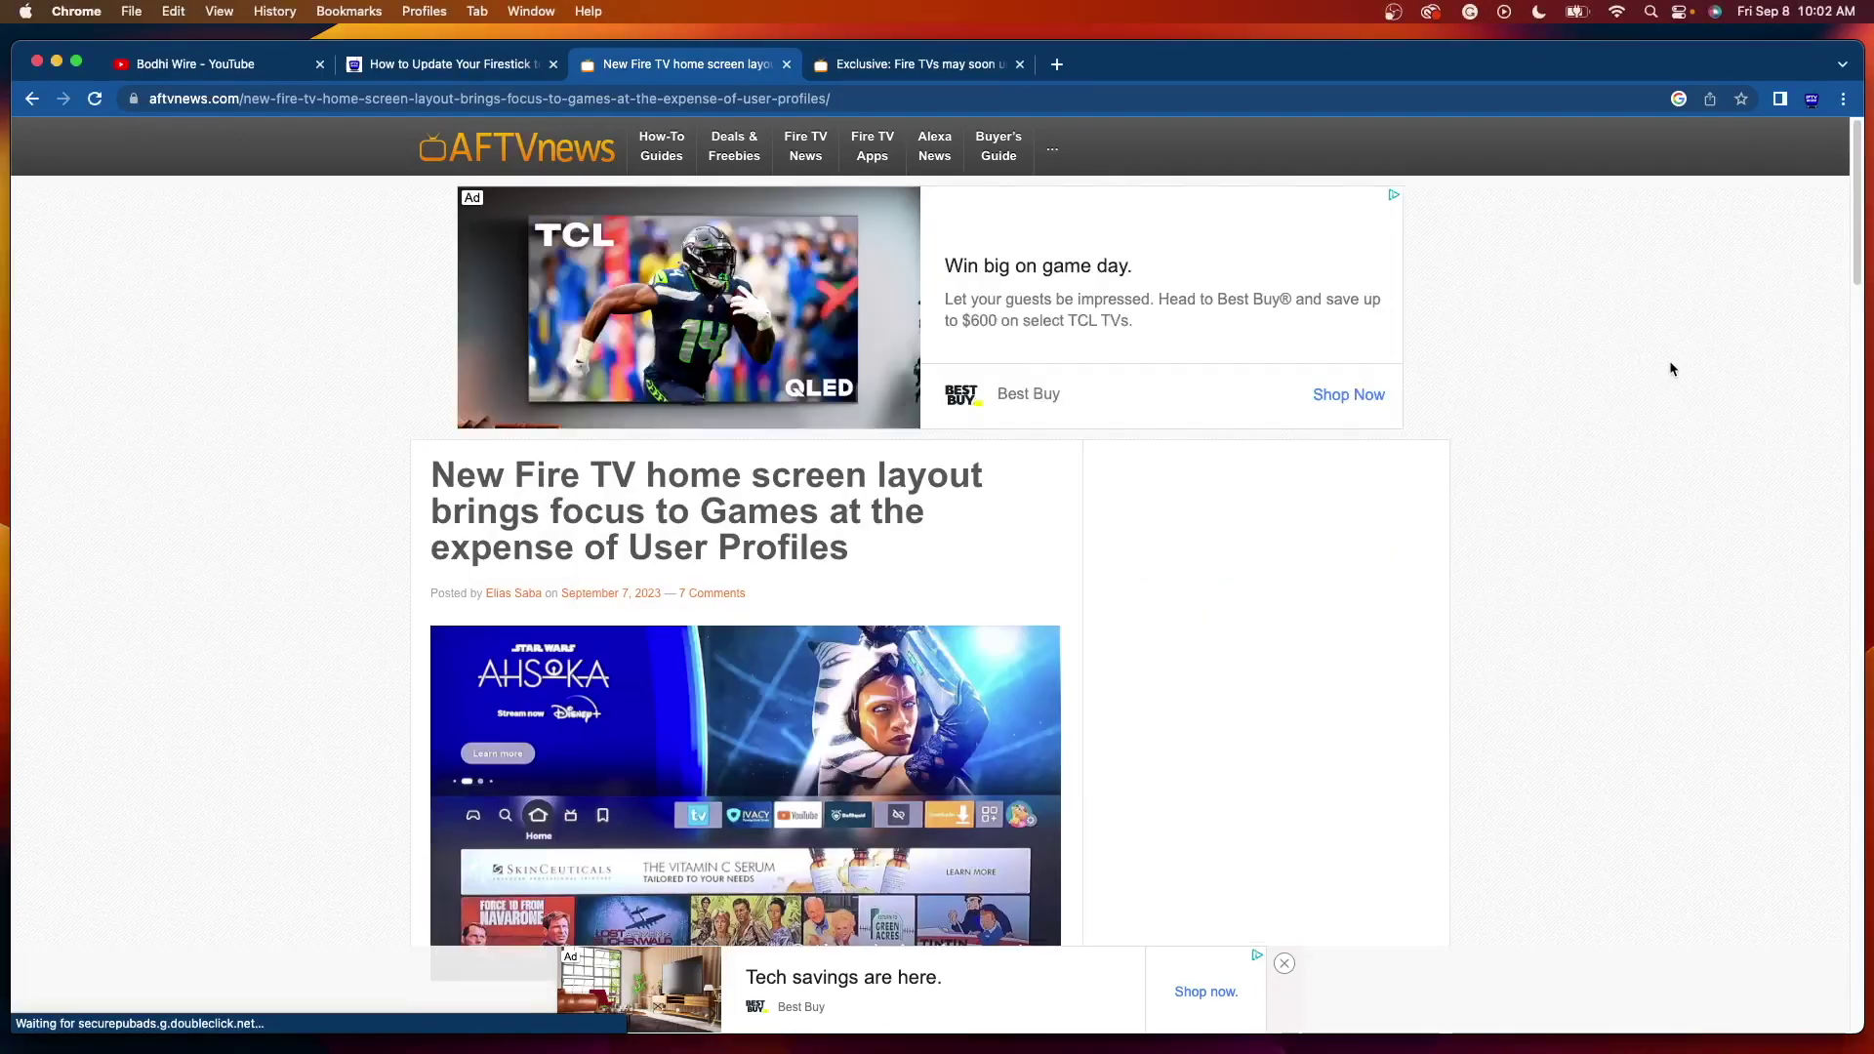
Scroll the AFTVnews home screen article to the Games tab paragraph and screenshot
{"action": "scroll", "coordinate": [1840, 252], "scroll_direction": "down", "scroll_amount": 3}
{"action": "scroll", "coordinate": [1840, 252], "scroll_direction": "down", "scroll_amount": 1}
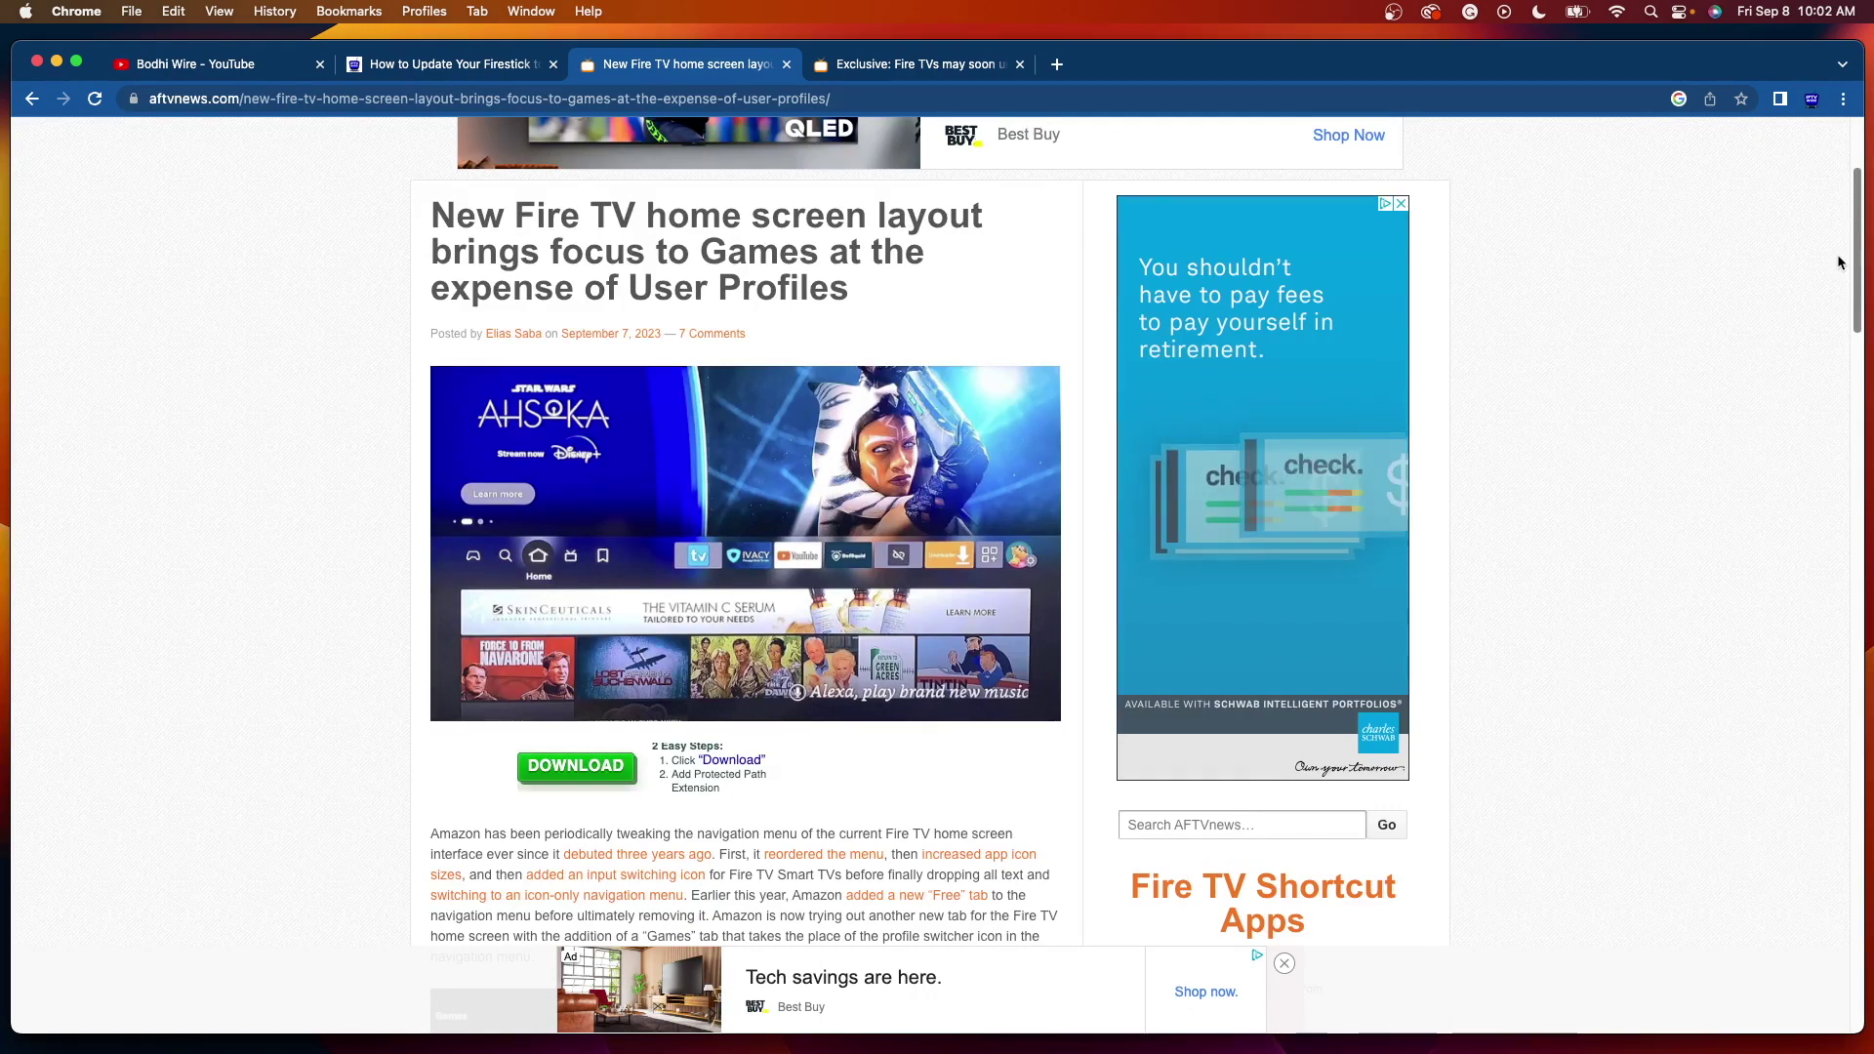
{"action": "scroll", "coordinate": [1839, 260], "scroll_direction": "up", "scroll_amount": 1}
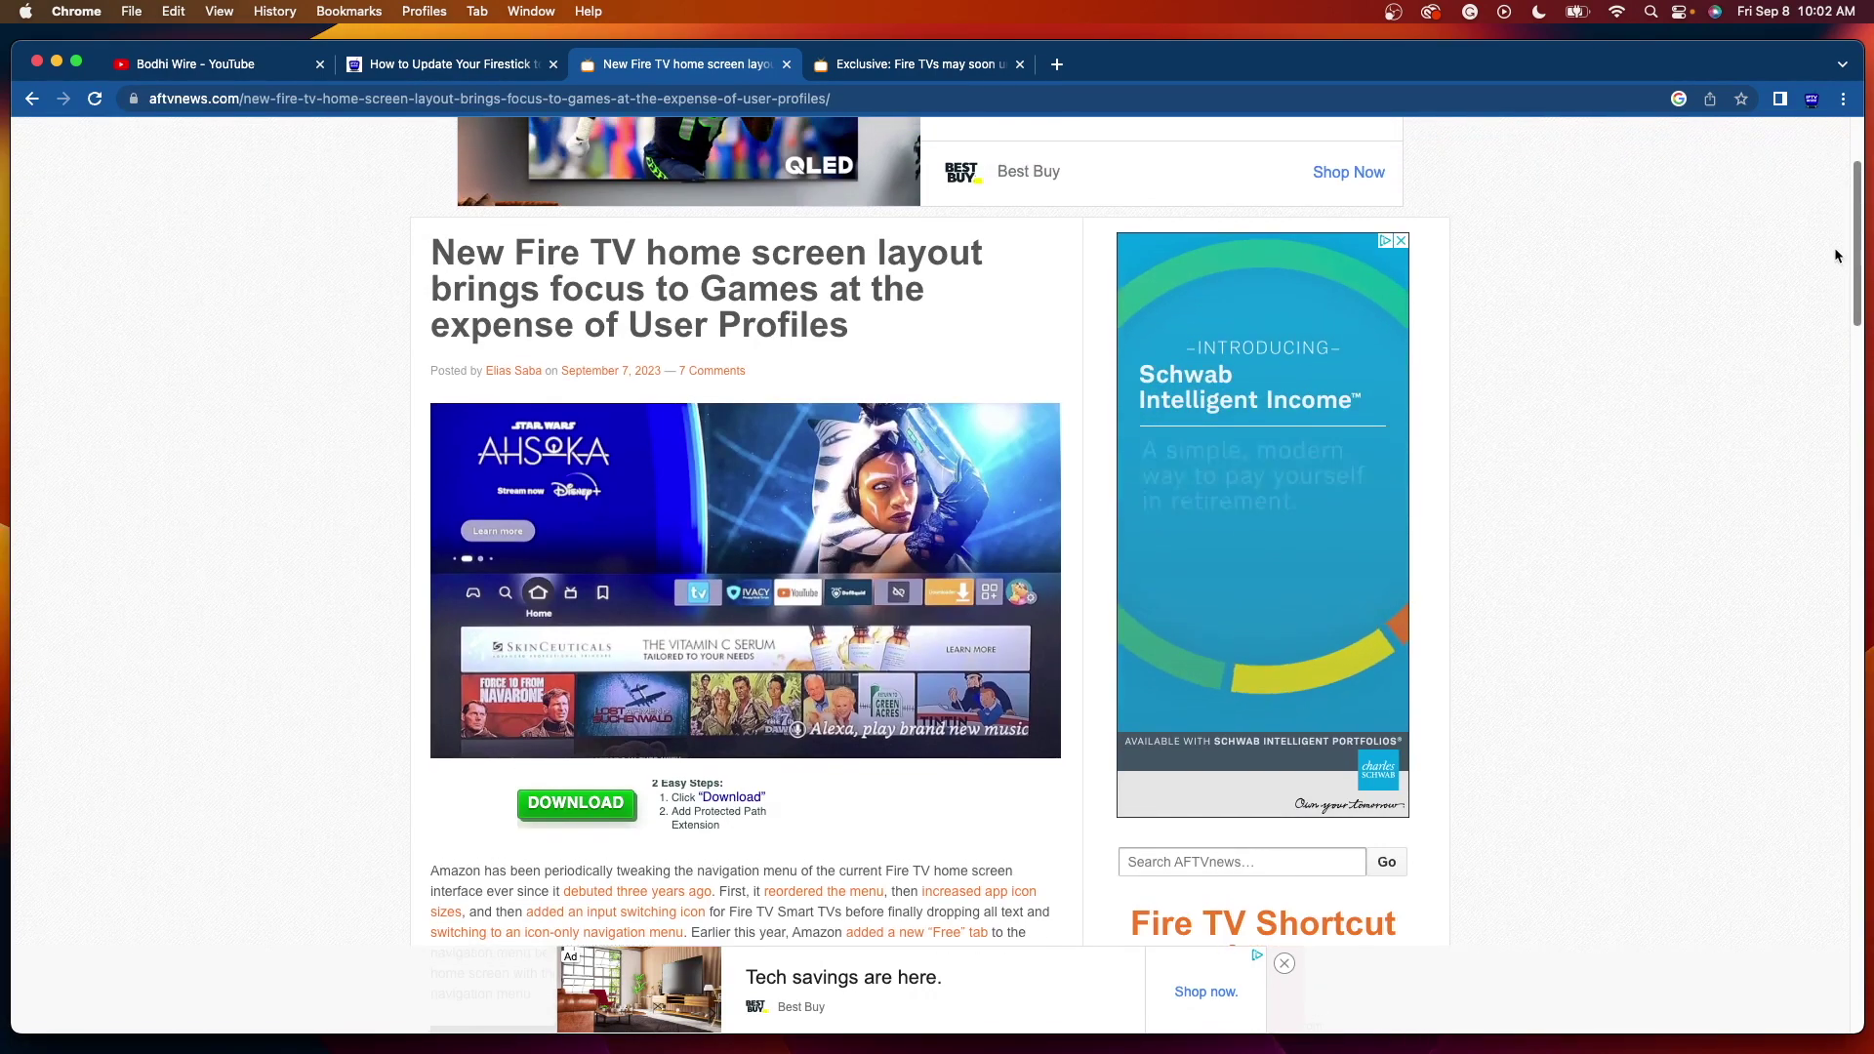
{"action": "scroll", "coordinate": [1833, 250], "scroll_direction": "up", "scroll_amount": 1}
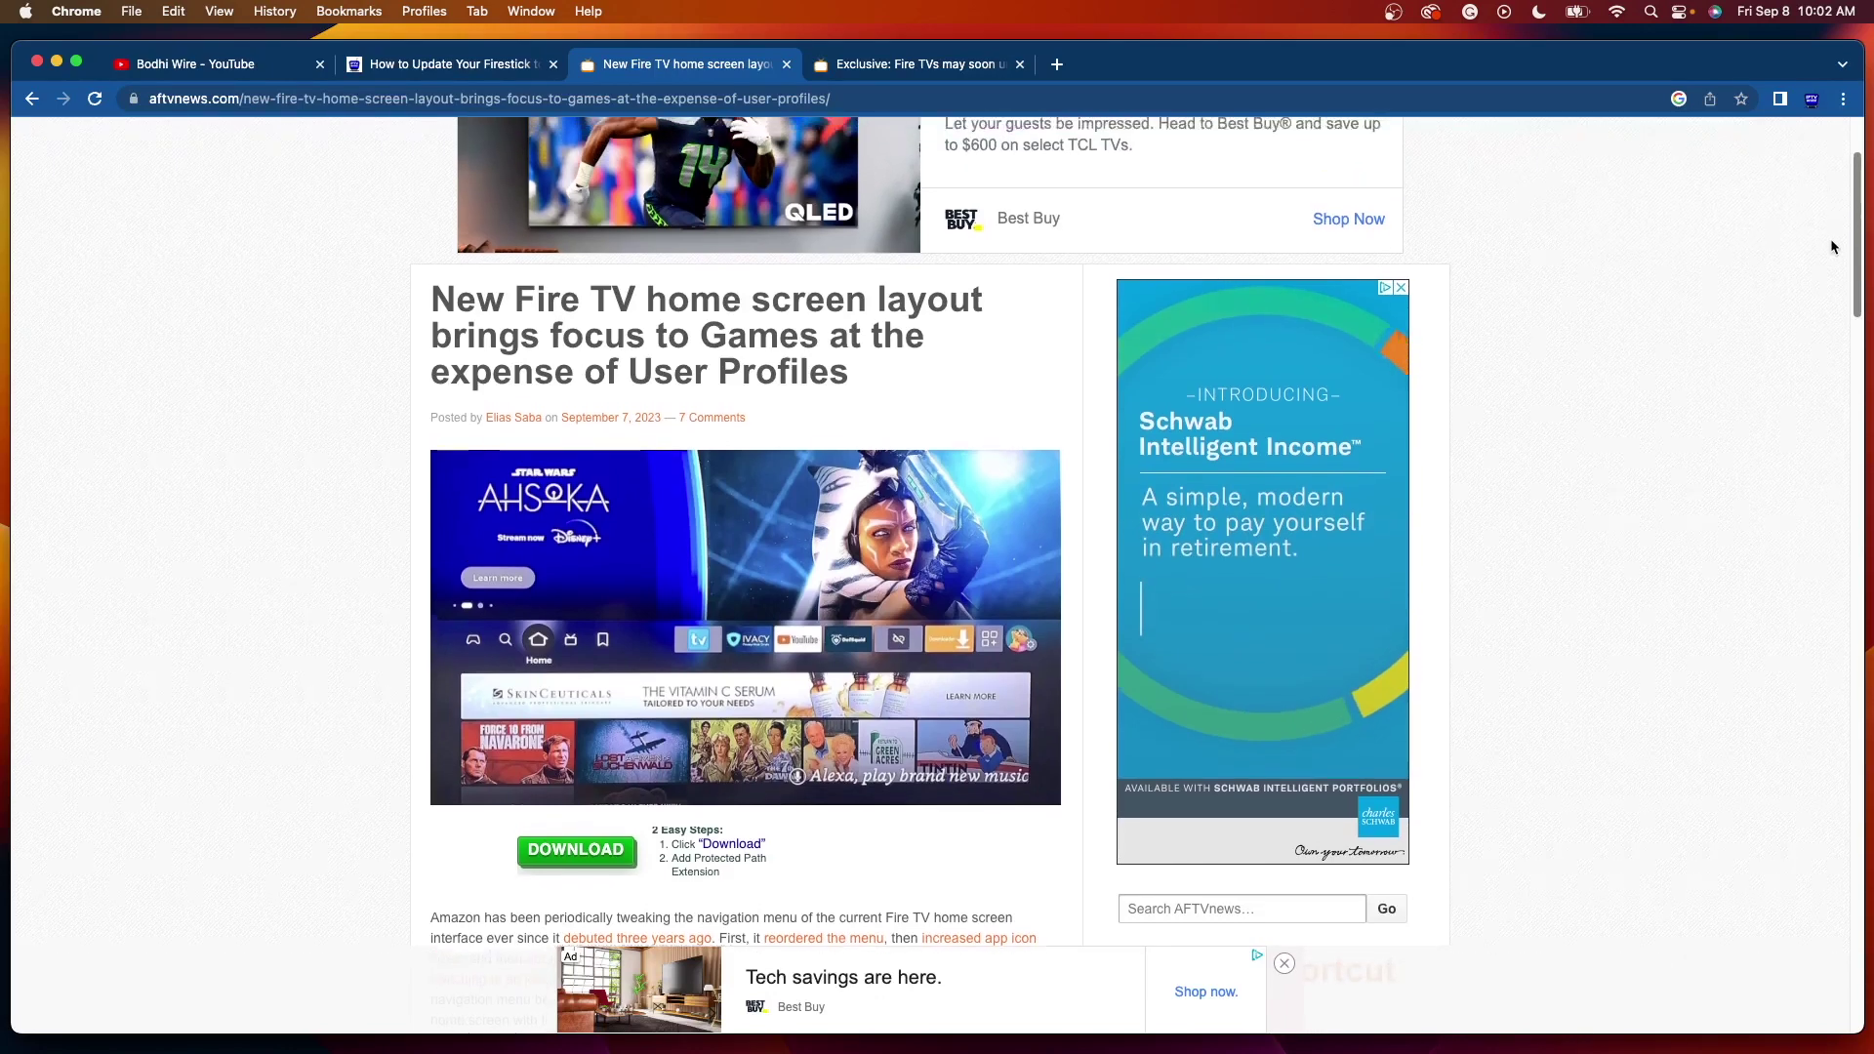
{"action": "scroll", "coordinate": [1830, 238], "scroll_direction": "up", "scroll_amount": 1}
{"action": "scroll", "coordinate": [1824, 234], "scroll_direction": "down", "scroll_amount": 1}
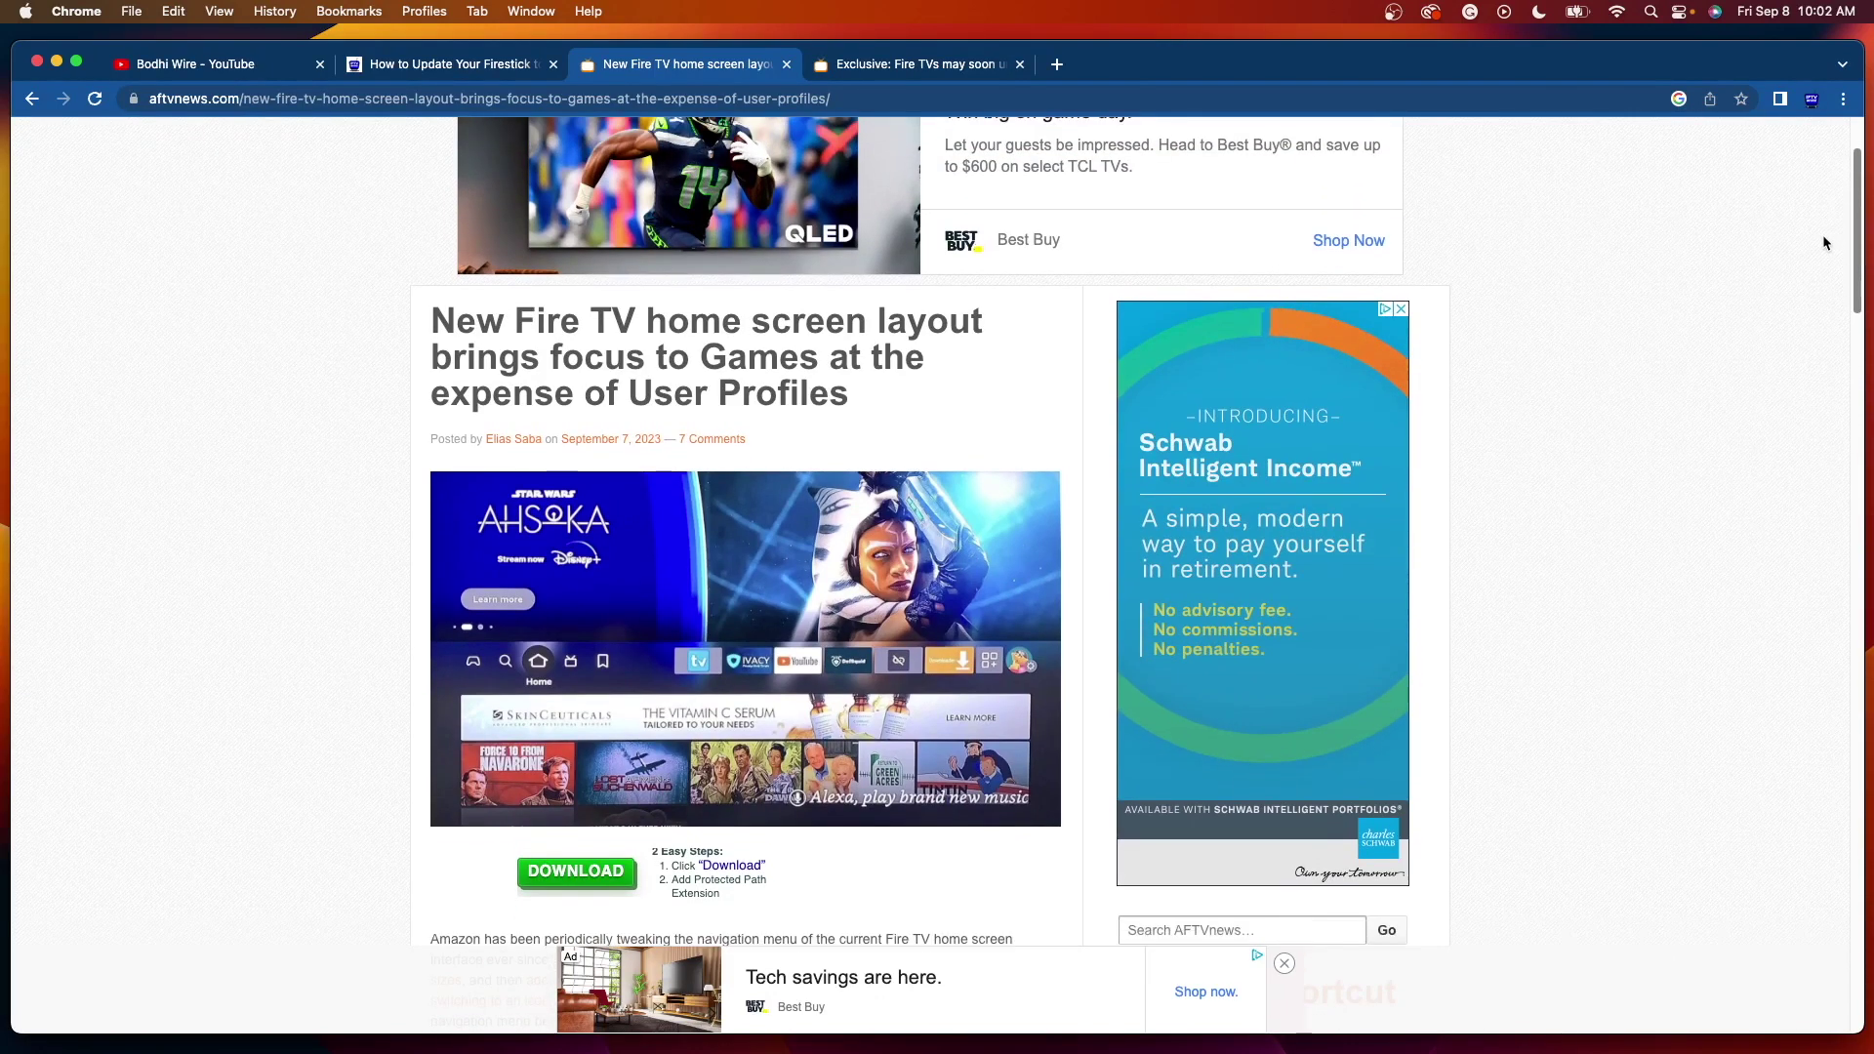
{"action": "scroll", "coordinate": [1824, 235], "scroll_direction": "up", "scroll_amount": 3}
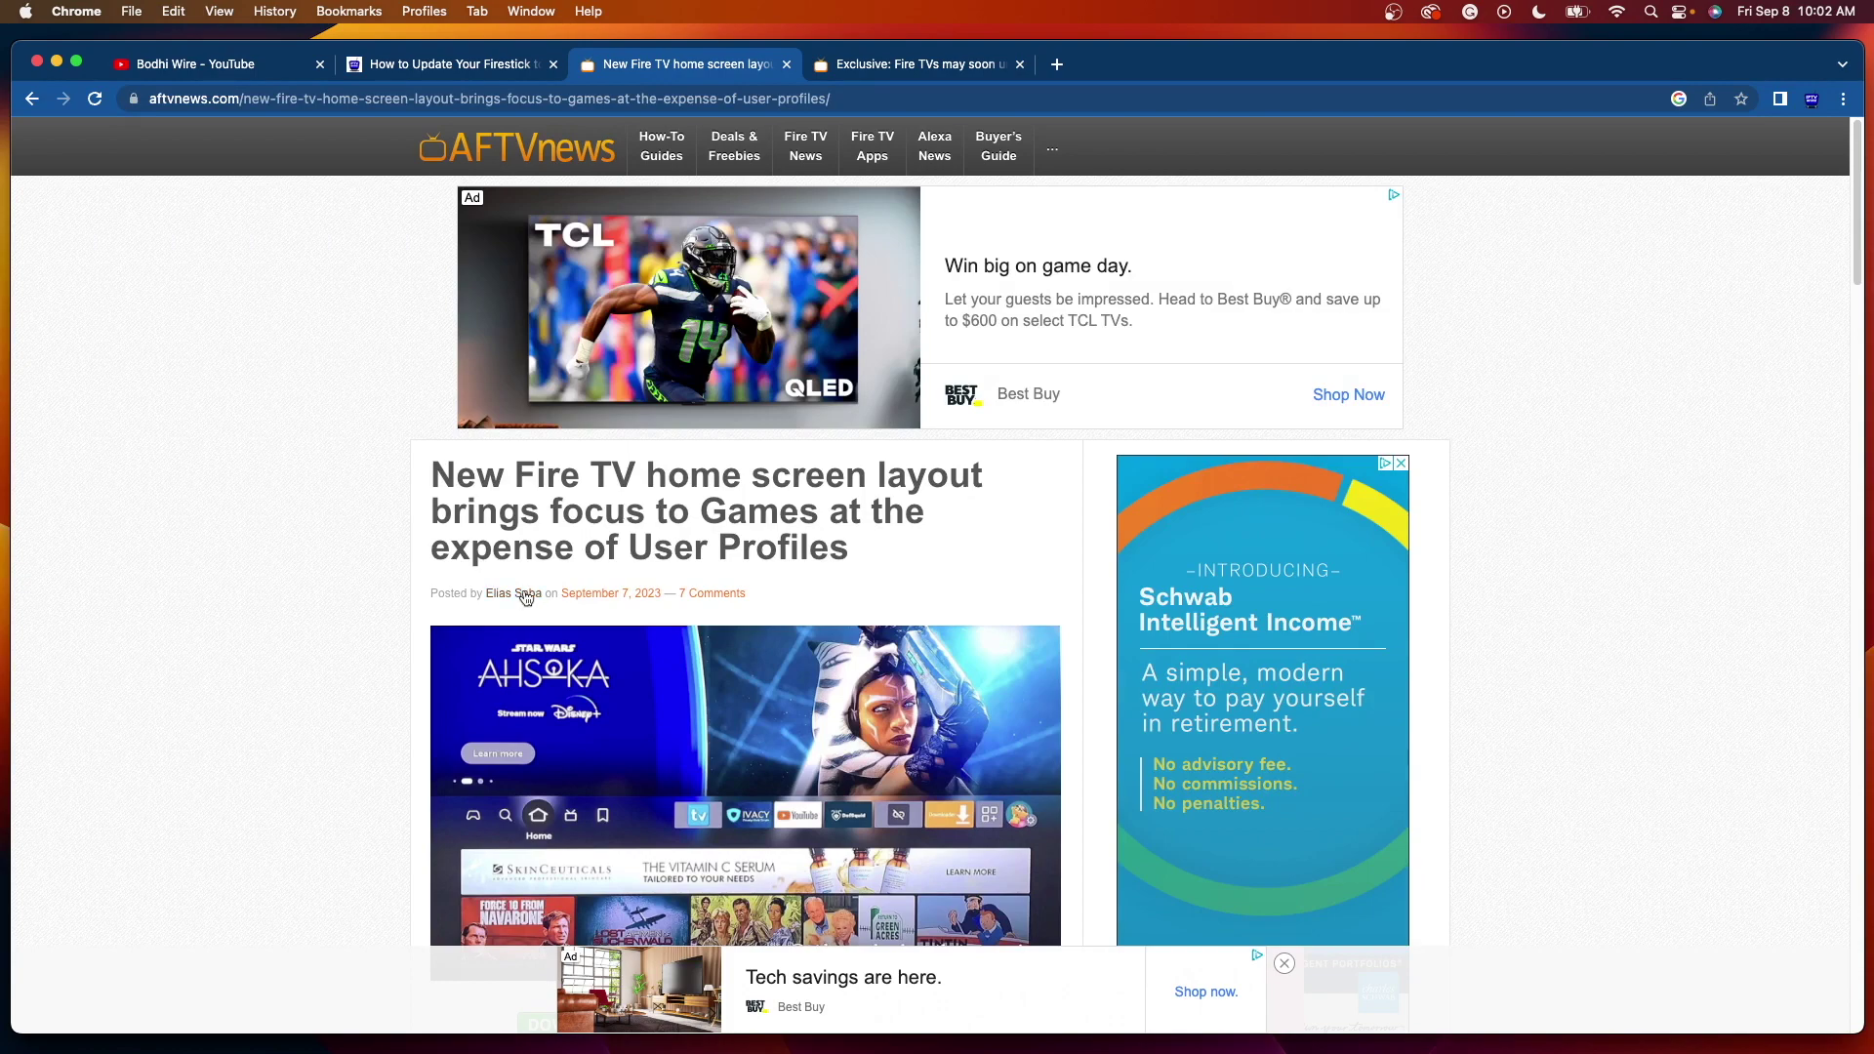
{"action": "scroll", "coordinate": [1850, 176], "scroll_direction": "down", "scroll_amount": 1}
{"action": "scroll", "coordinate": [1856, 181], "scroll_direction": "up", "scroll_amount": 1}
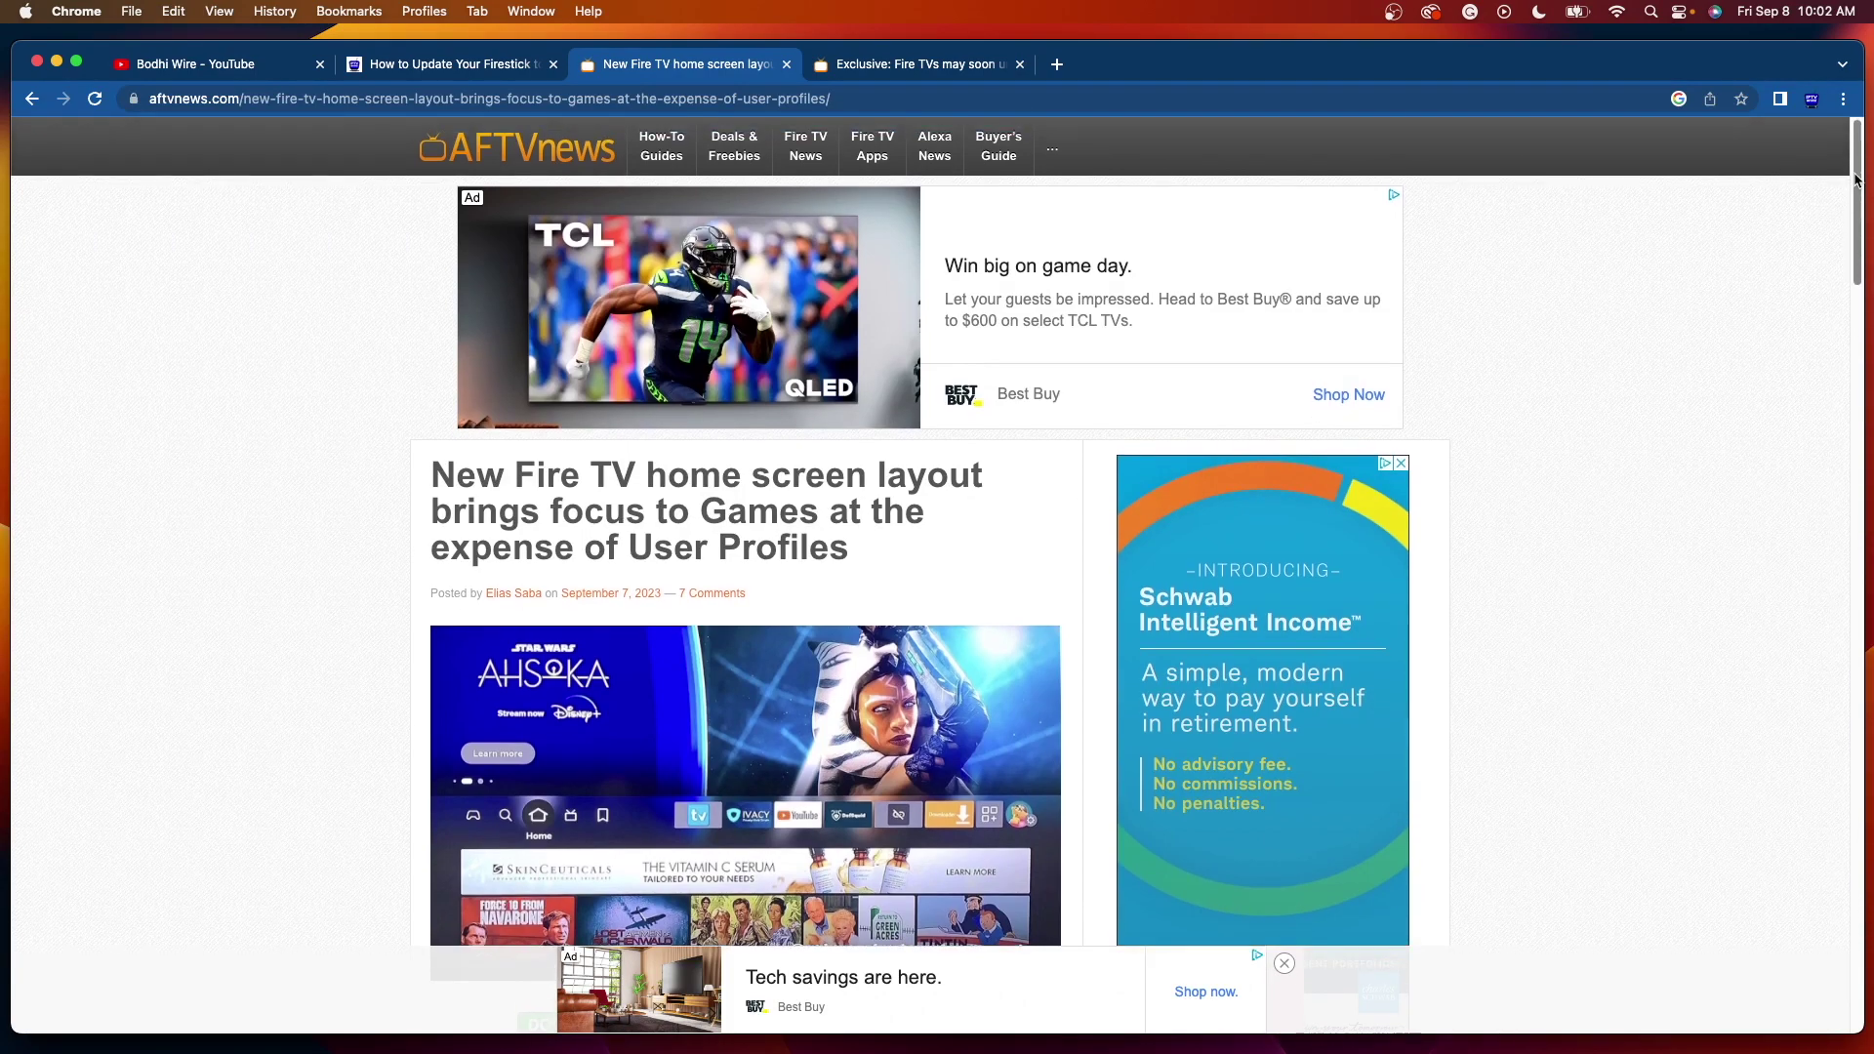
{"action": "left_click_drag", "start_coordinate": [1857, 179], "coordinate": [1849, 221]}
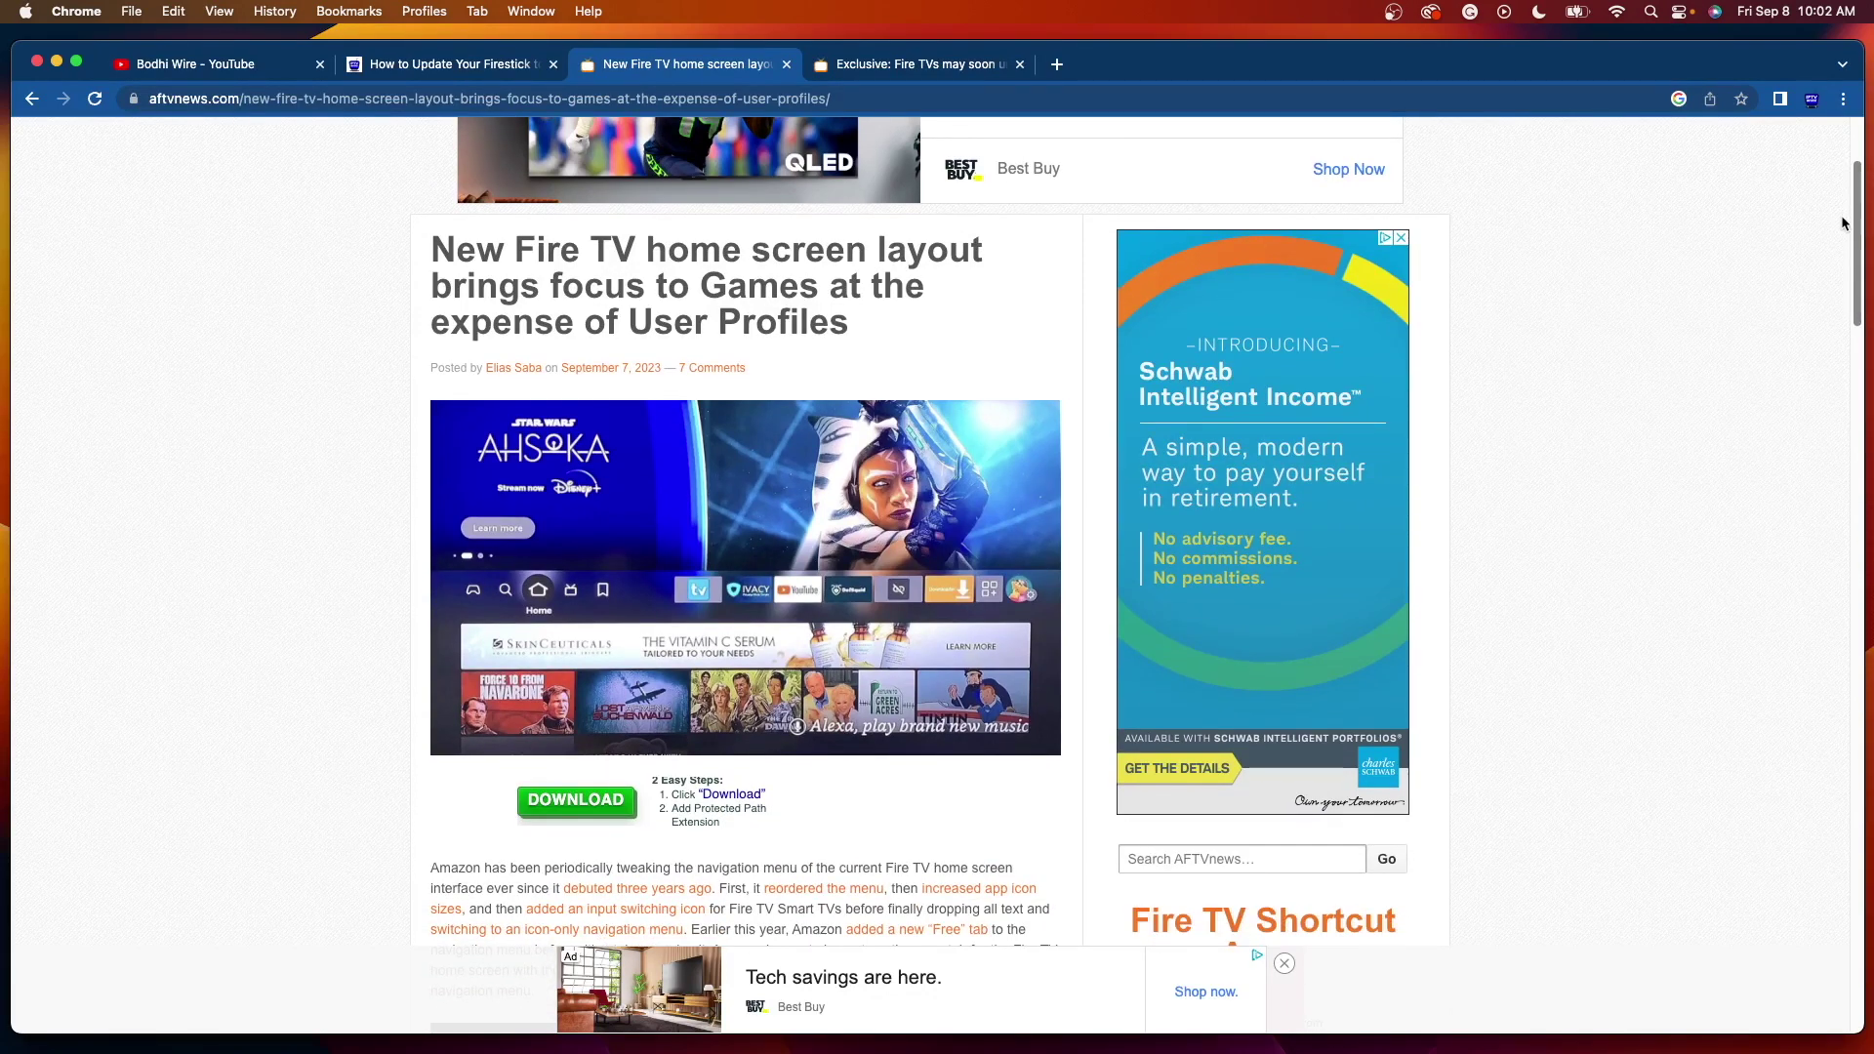
{"action": "left_click_drag", "start_coordinate": [1843, 223], "coordinate": [1843, 226]}
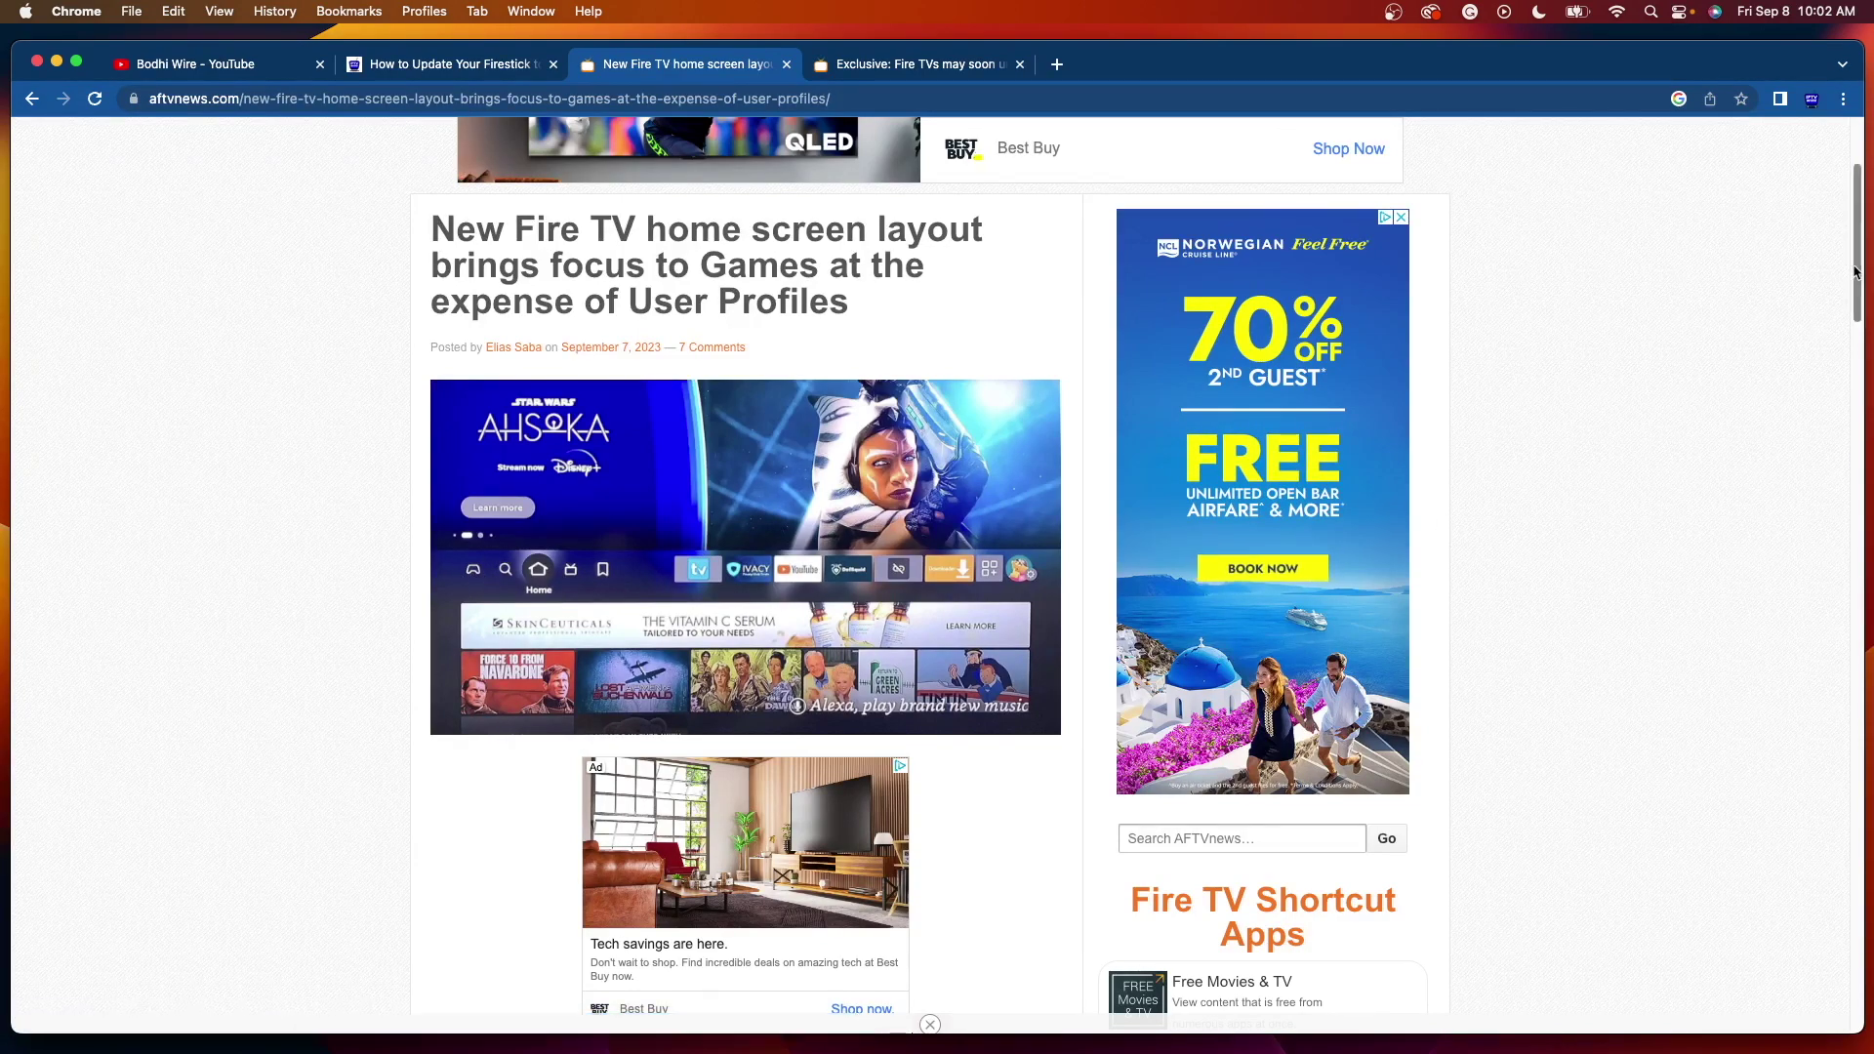
{"action": "scroll", "coordinate": [1848, 281], "scroll_direction": "down", "scroll_amount": 2}
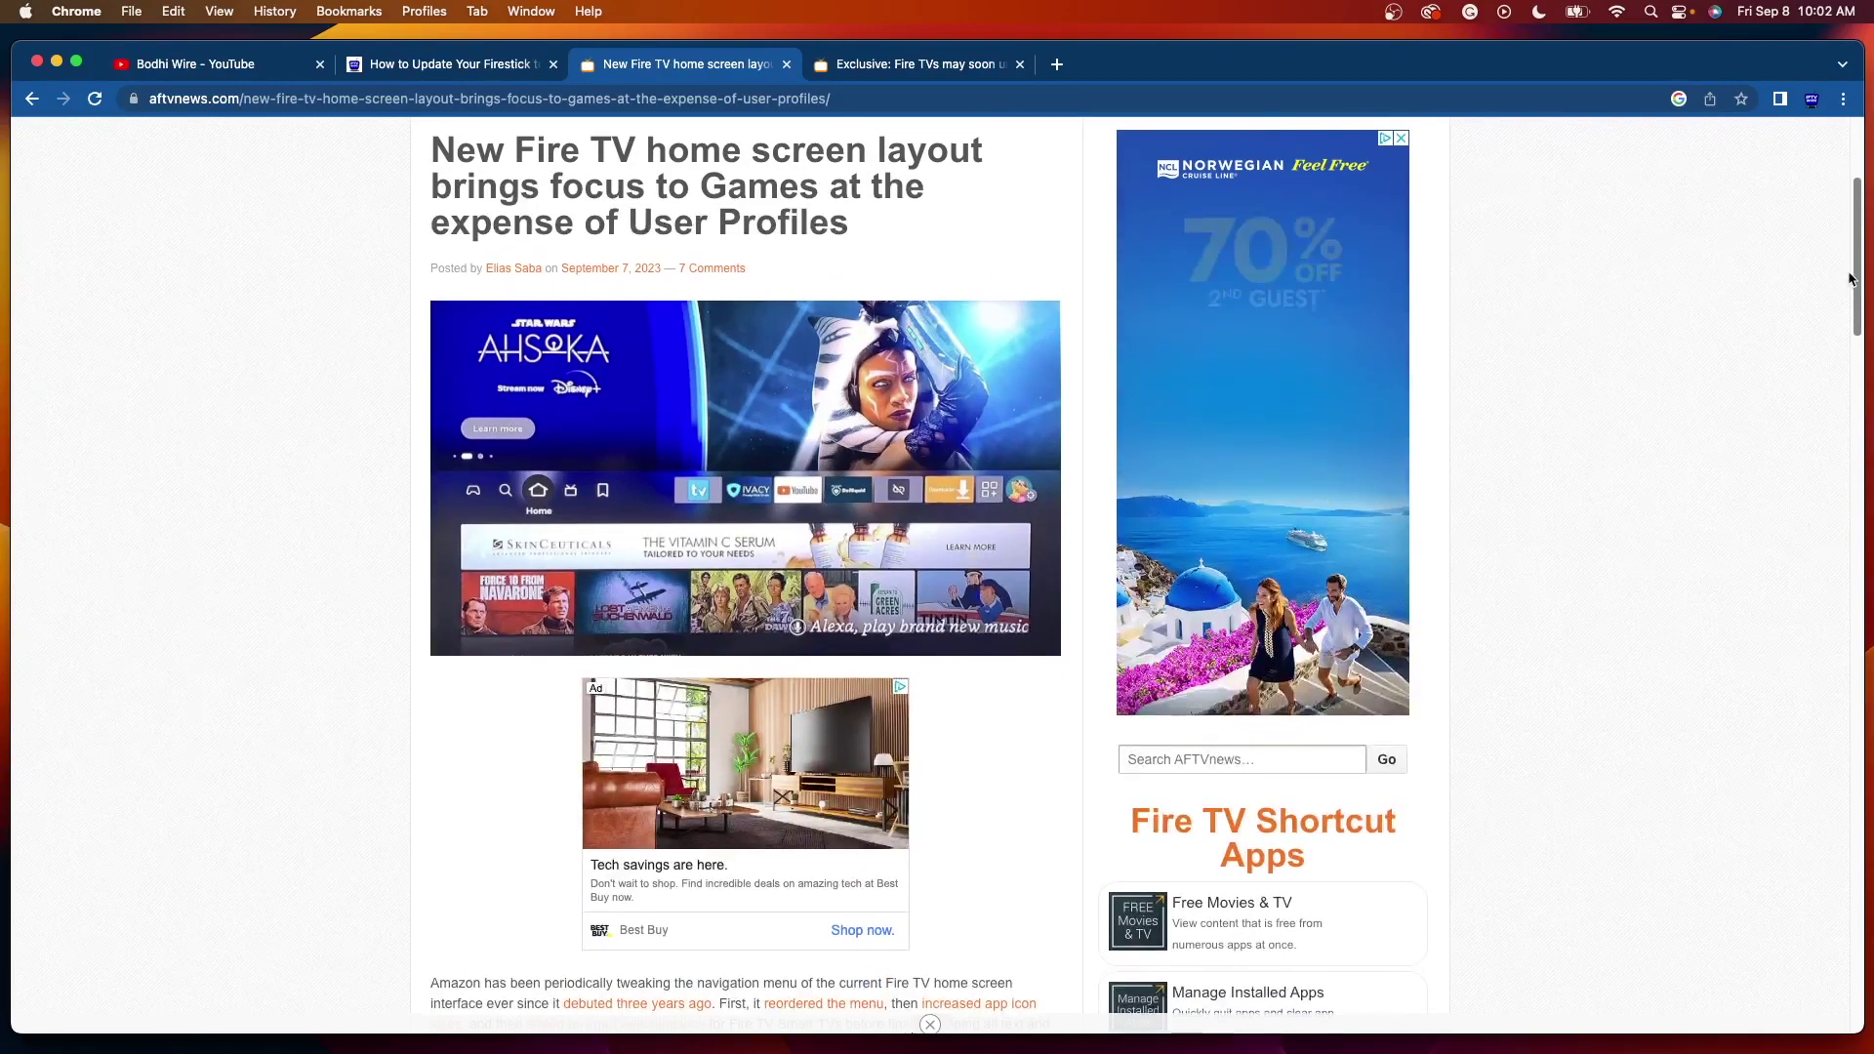
{"action": "scroll", "coordinate": [1848, 281], "scroll_direction": "down", "scroll_amount": 3}
{"action": "scroll", "coordinate": [1844, 308], "scroll_direction": "down", "scroll_amount": 5}
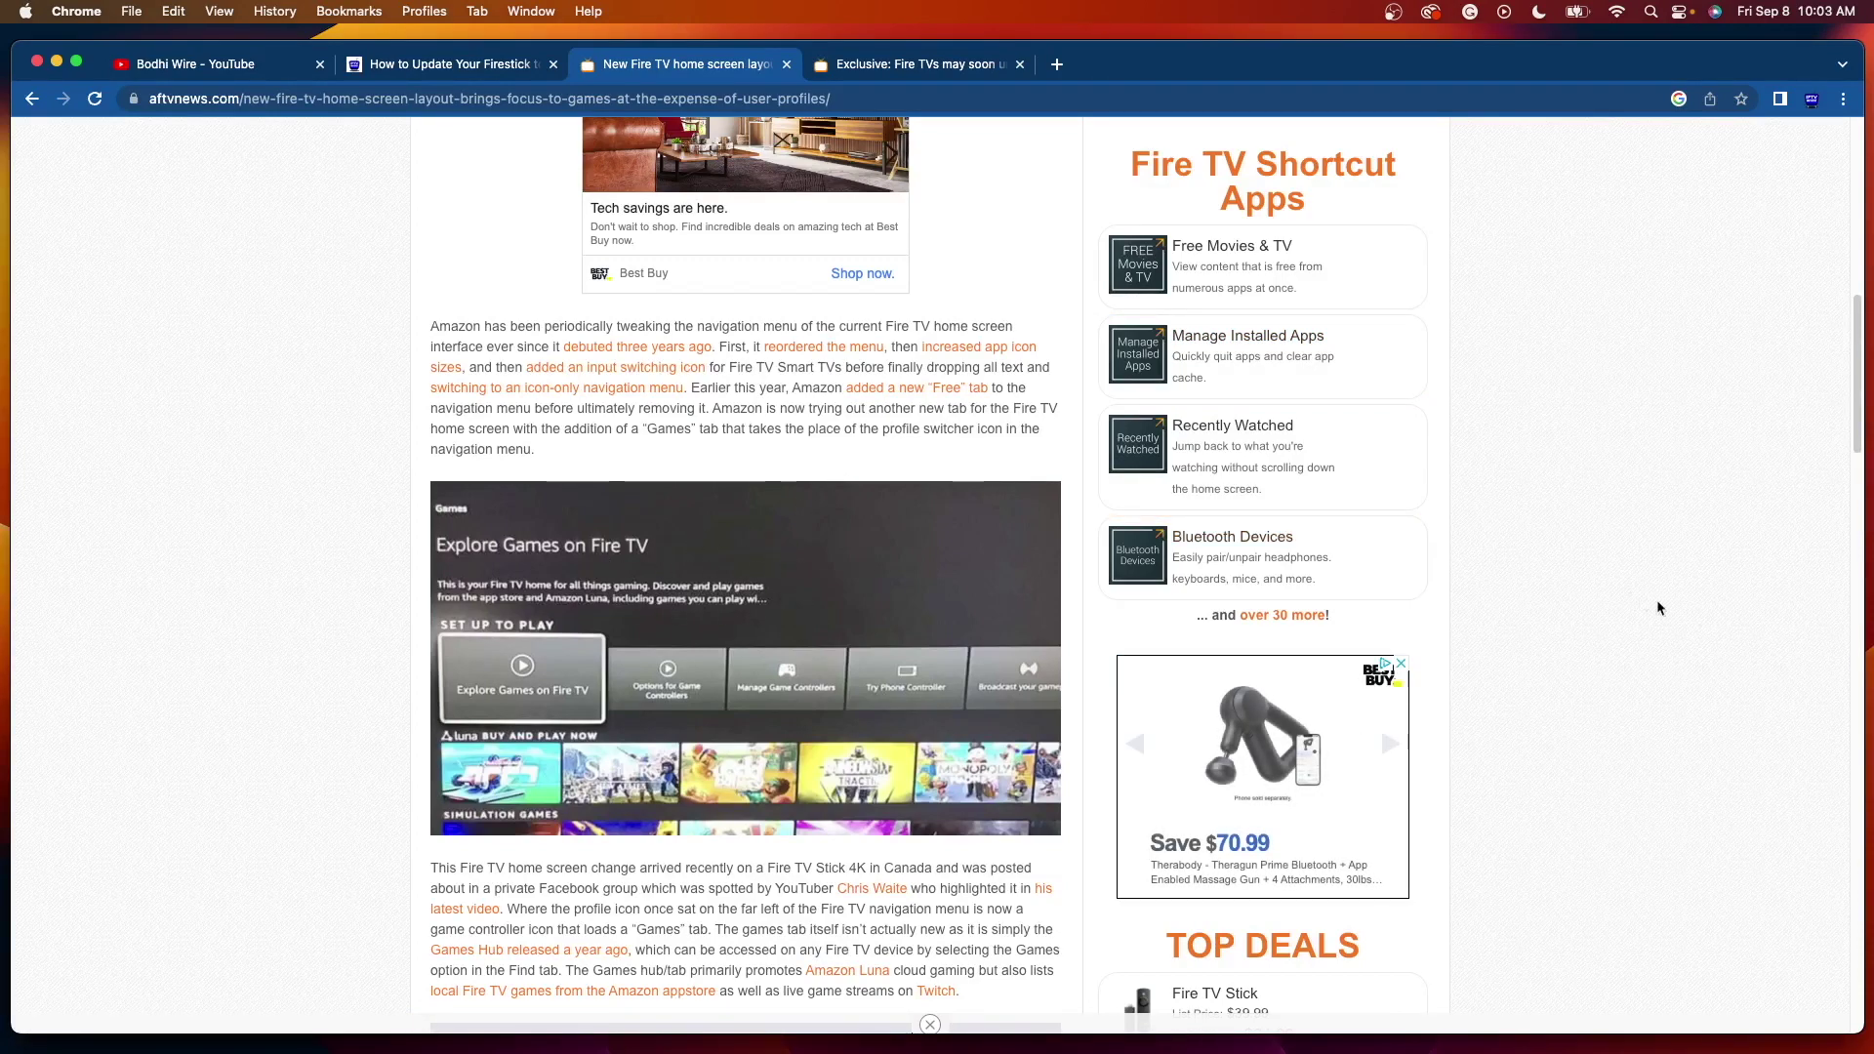
{"action": "scroll", "coordinate": [1850, 363], "scroll_direction": "down", "scroll_amount": 3}
{"action": "left_click_drag", "start_coordinate": [1850, 363], "coordinate": [947, 163]}
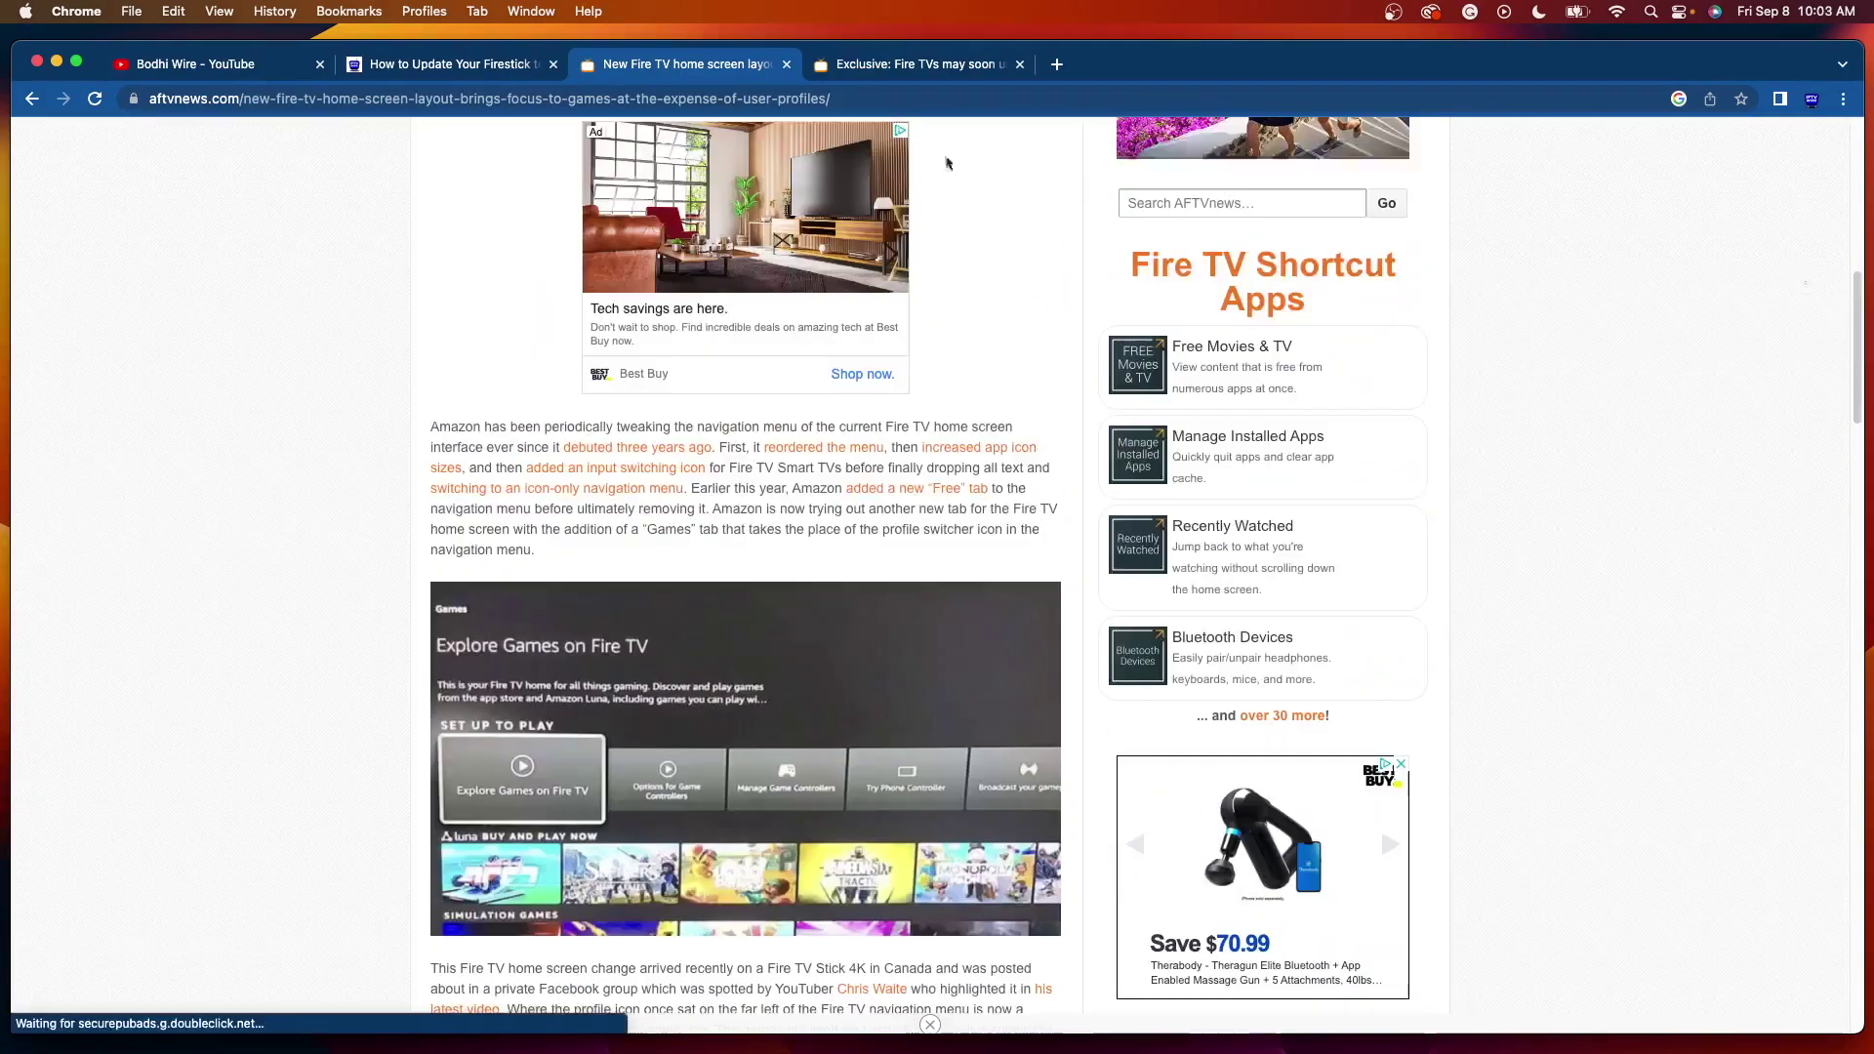
{"action": "left_click", "coordinate": [880, 64]}
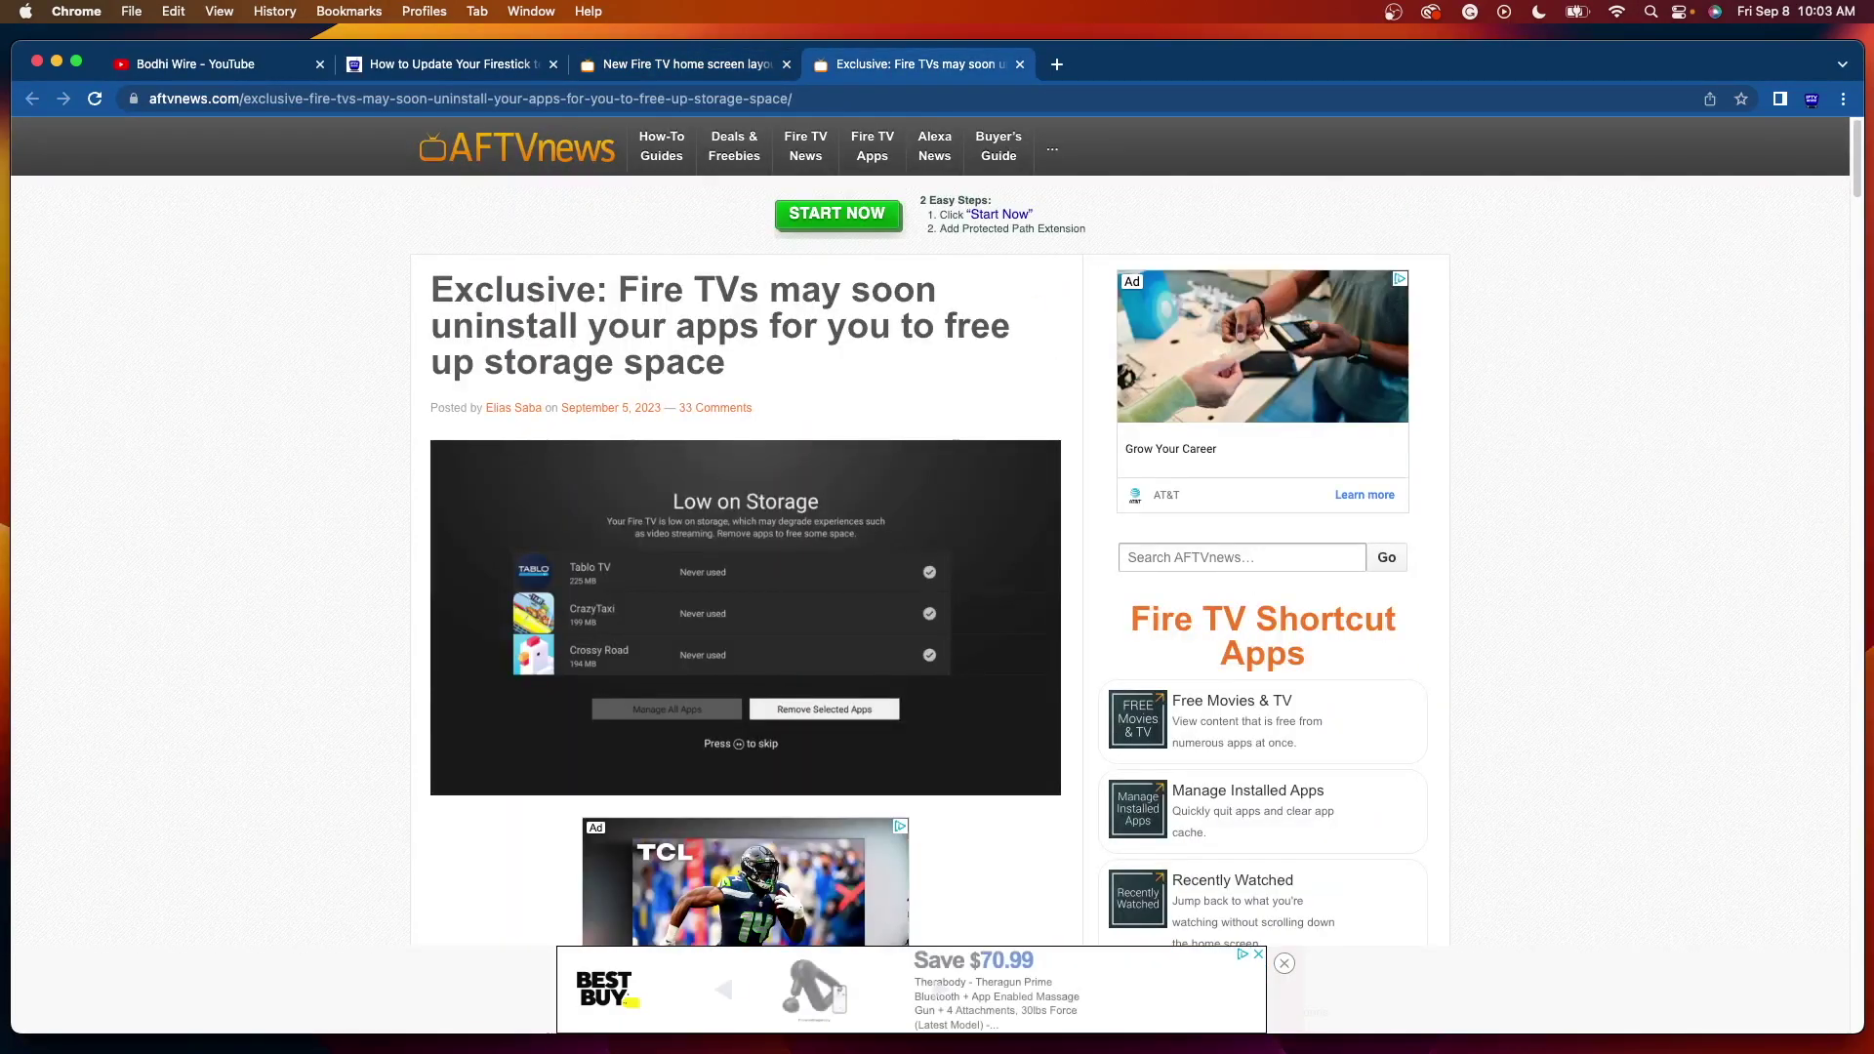
{"action": "scroll", "coordinate": [801, 382], "scroll_direction": "down", "scroll_amount": 1}
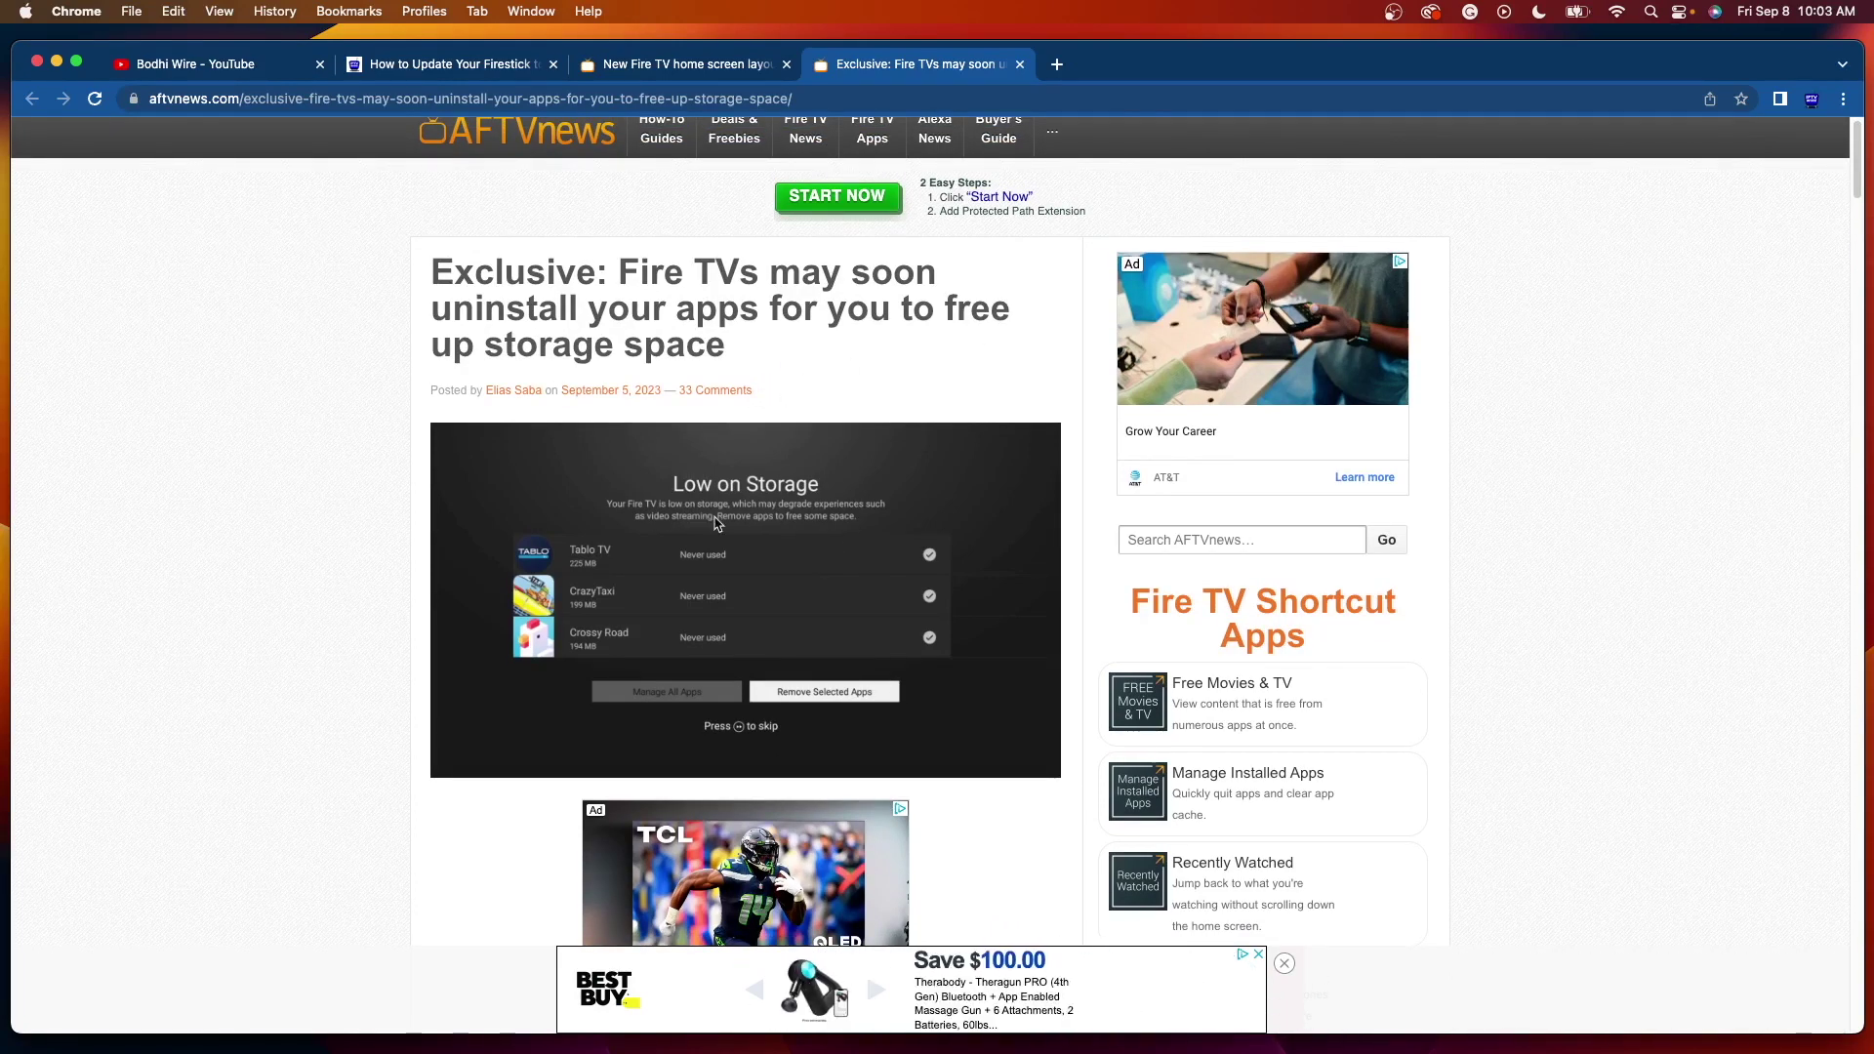
{"action": "left_click_drag", "start_coordinate": [1859, 172], "coordinate": [1625, 291]}
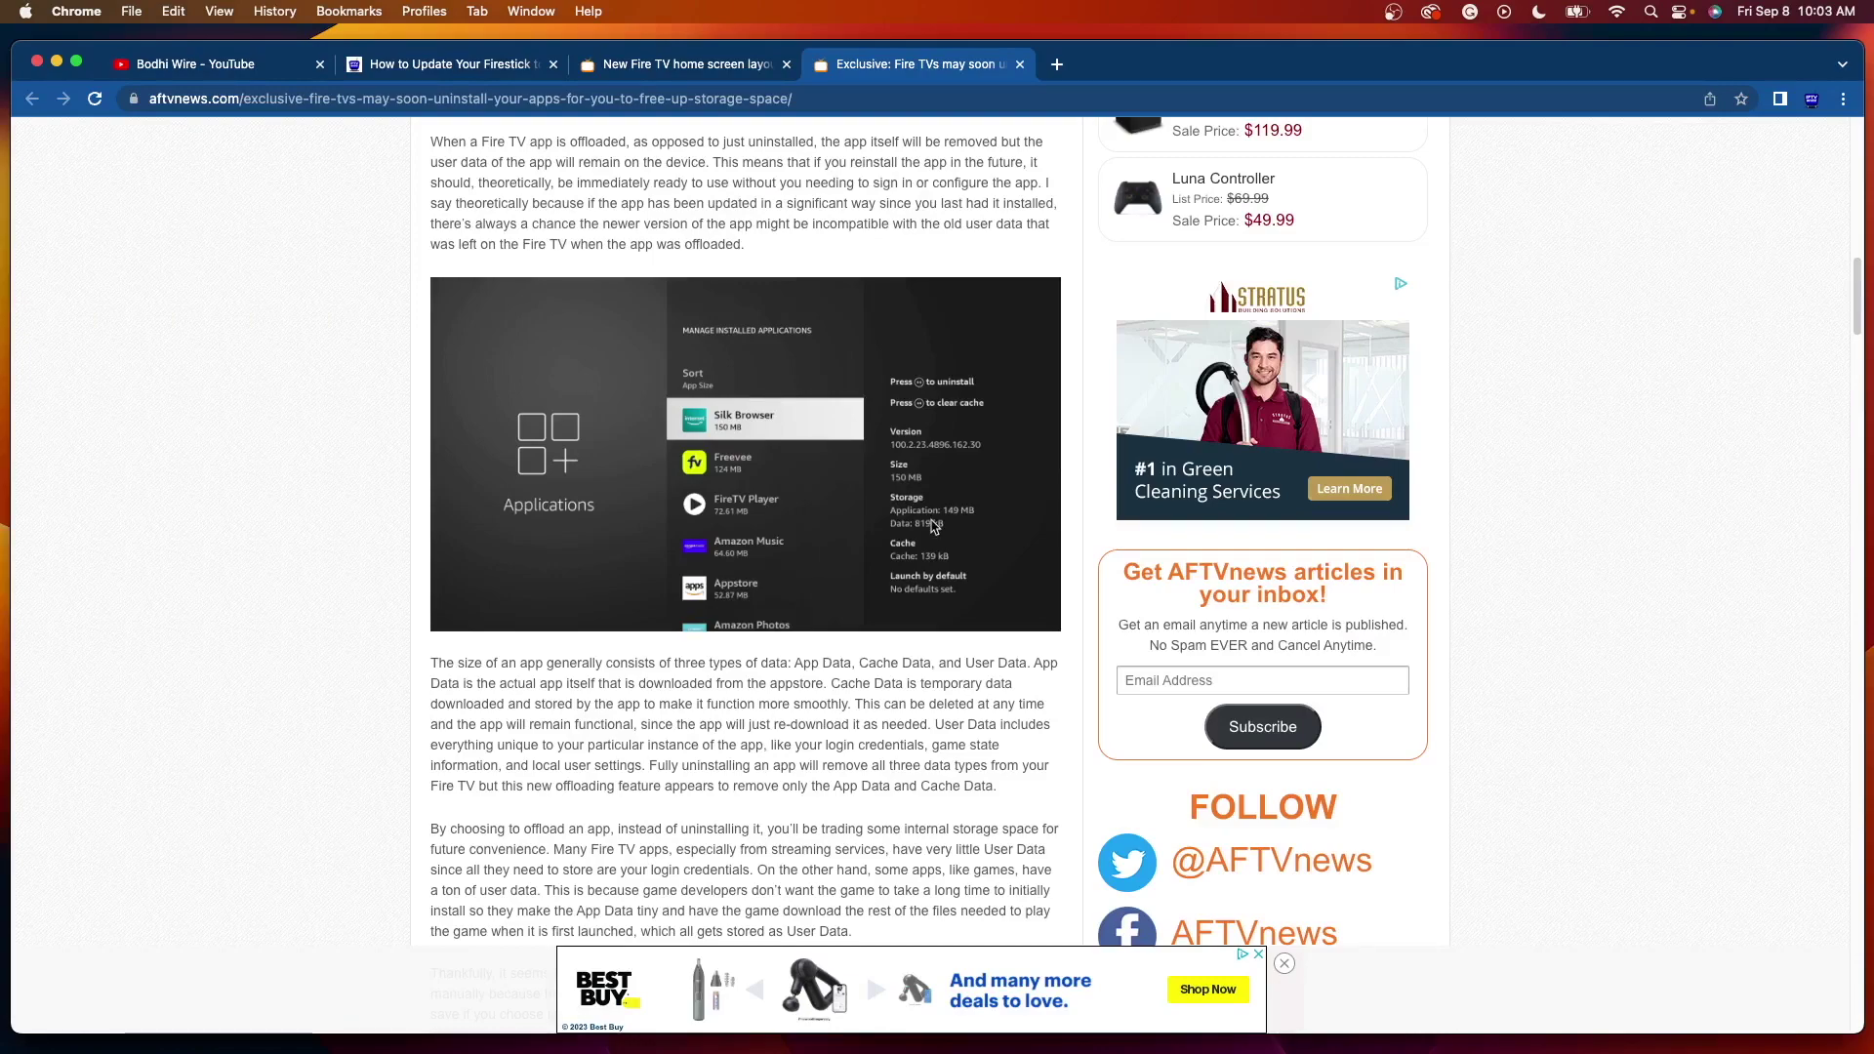
{"action": "mouse_move", "coordinate": [1850, 310]}
{"action": "left_mouse_down"}
{"action": "mouse_move", "coordinate": [1848, 345]}
{"action": "mouse_move", "coordinate": [1847, 308]}
{"action": "left_mouse_up"}
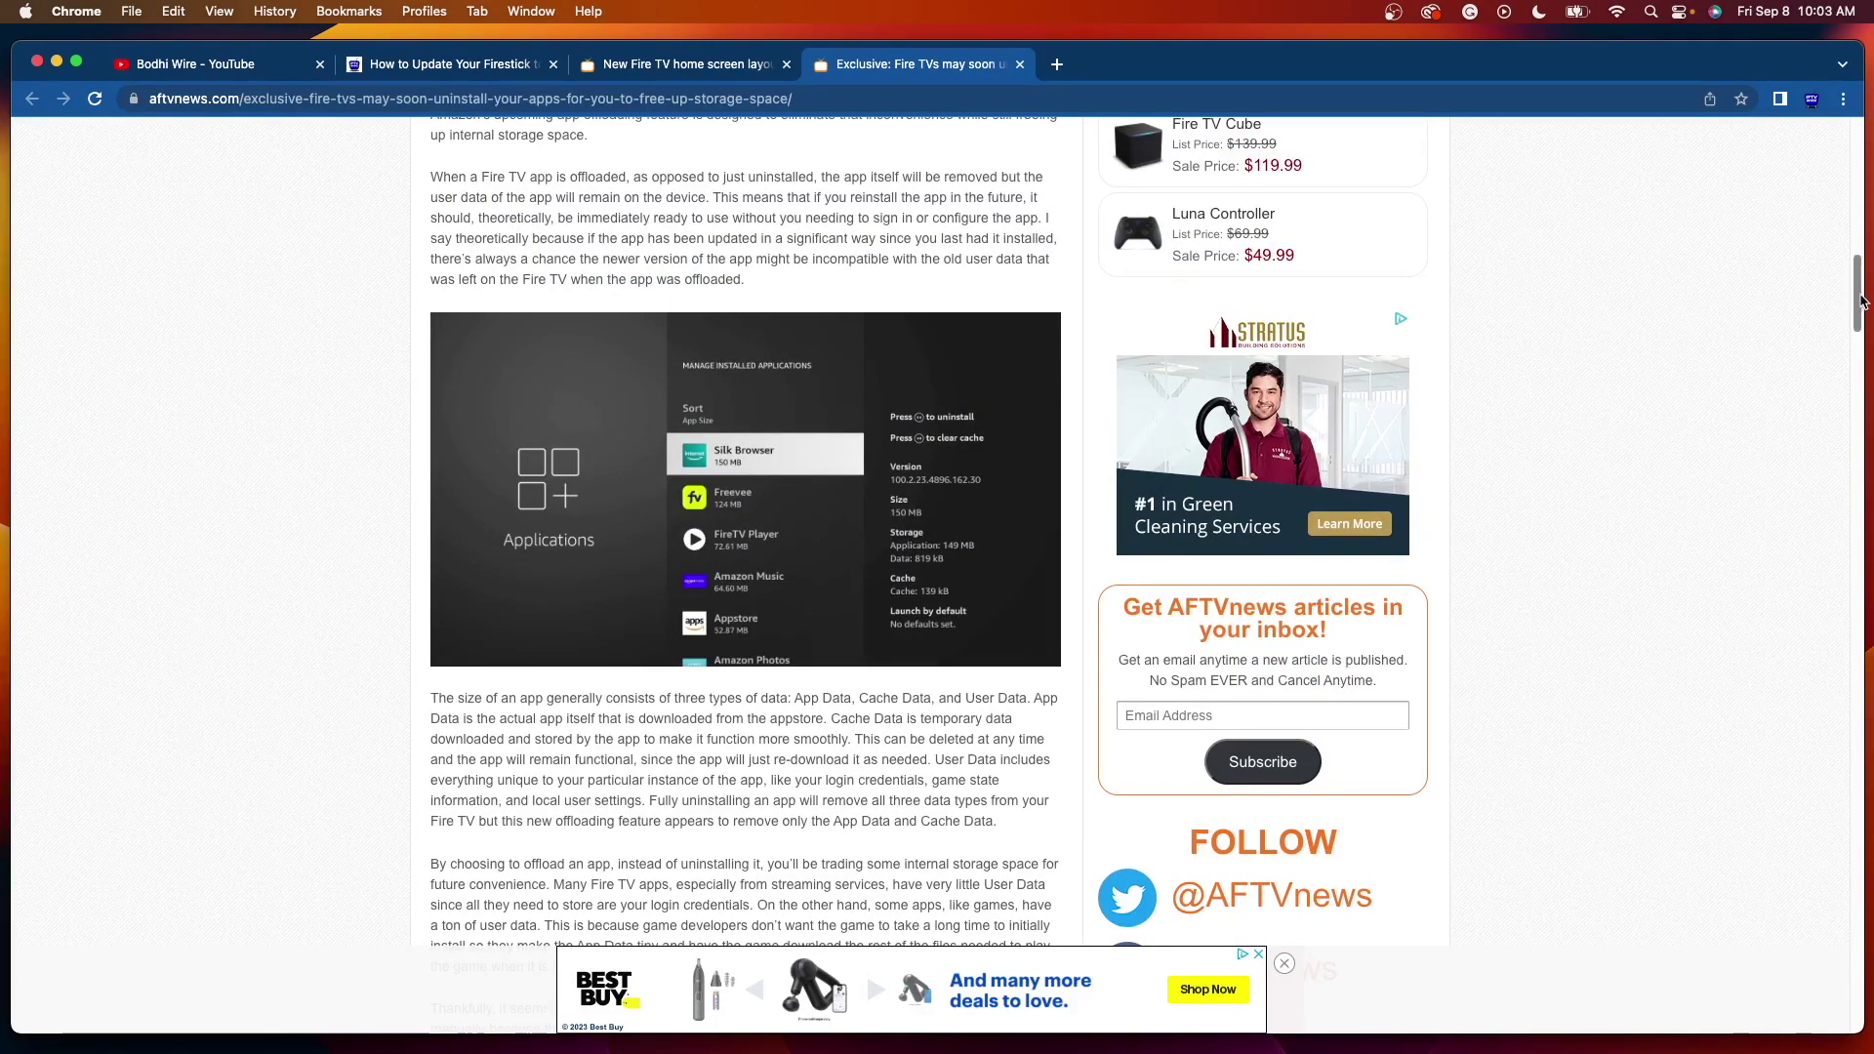
{"action": "scroll", "coordinate": [1861, 293], "scroll_direction": "up", "scroll_amount": 15}
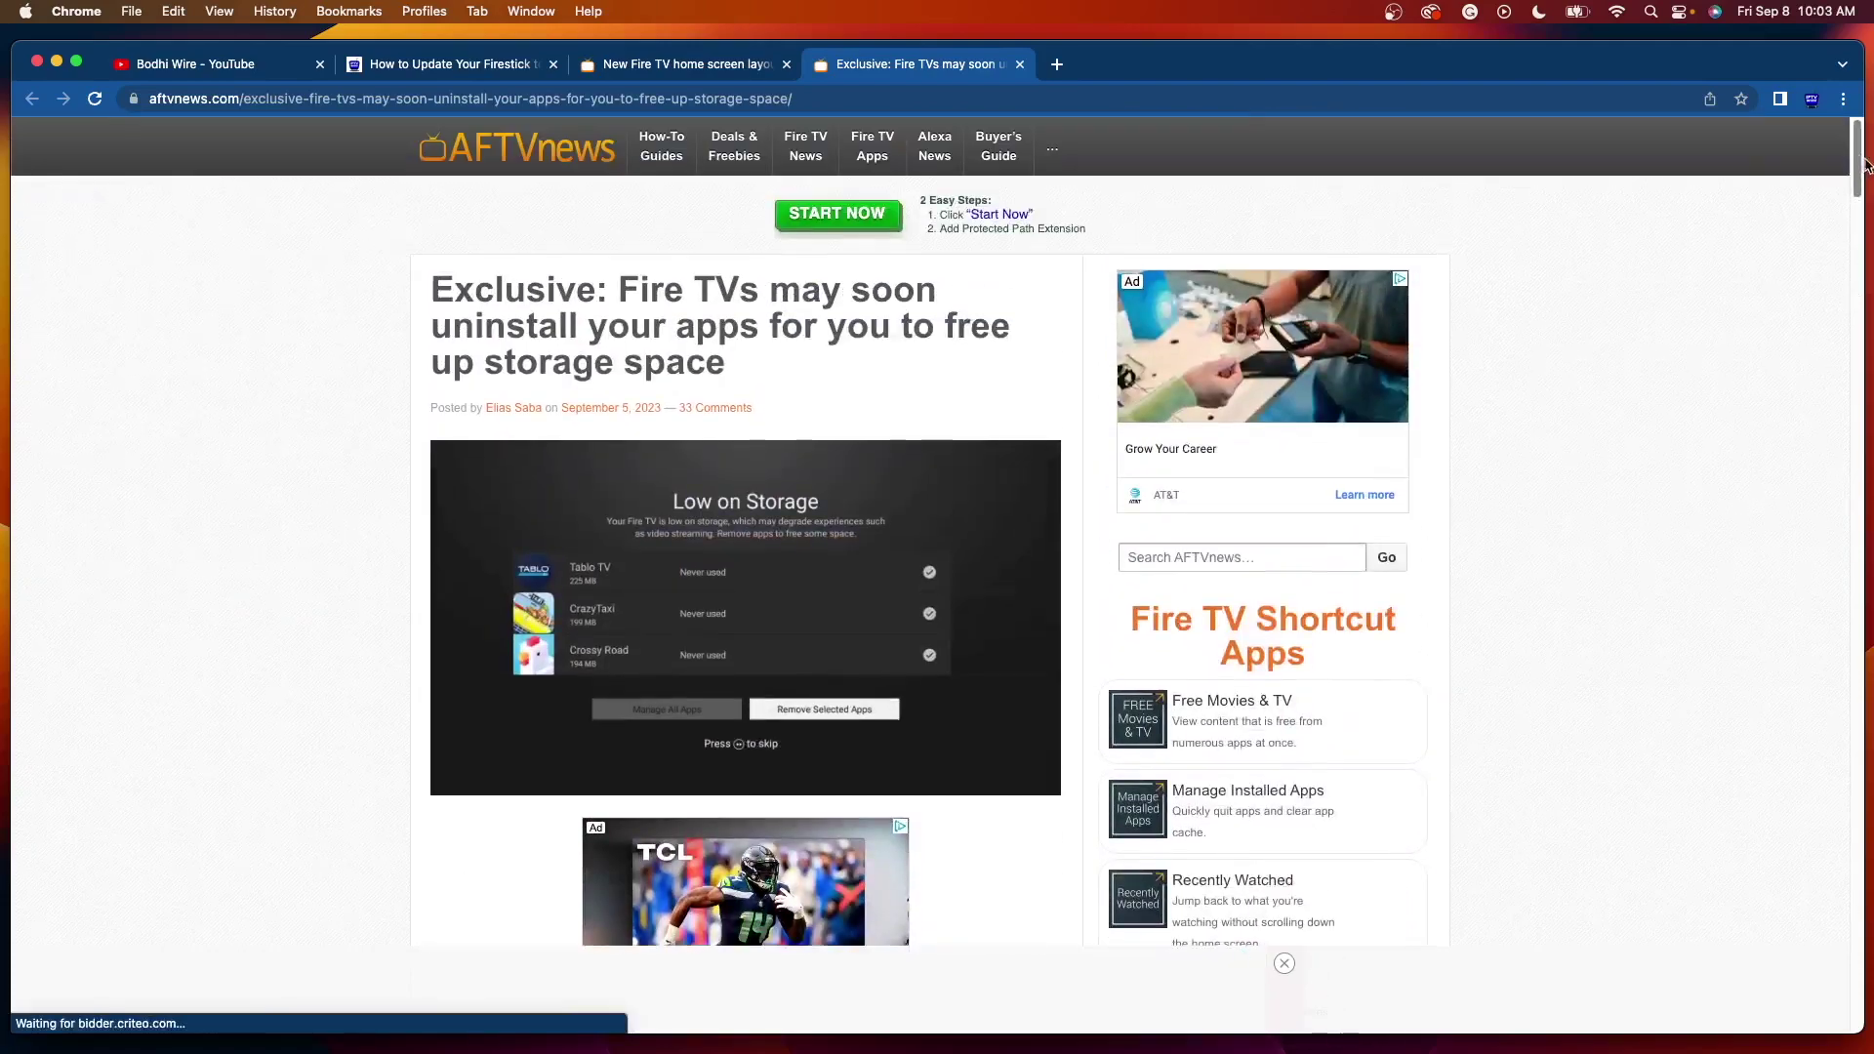
{"action": "left_click", "coordinate": [643, 65]}
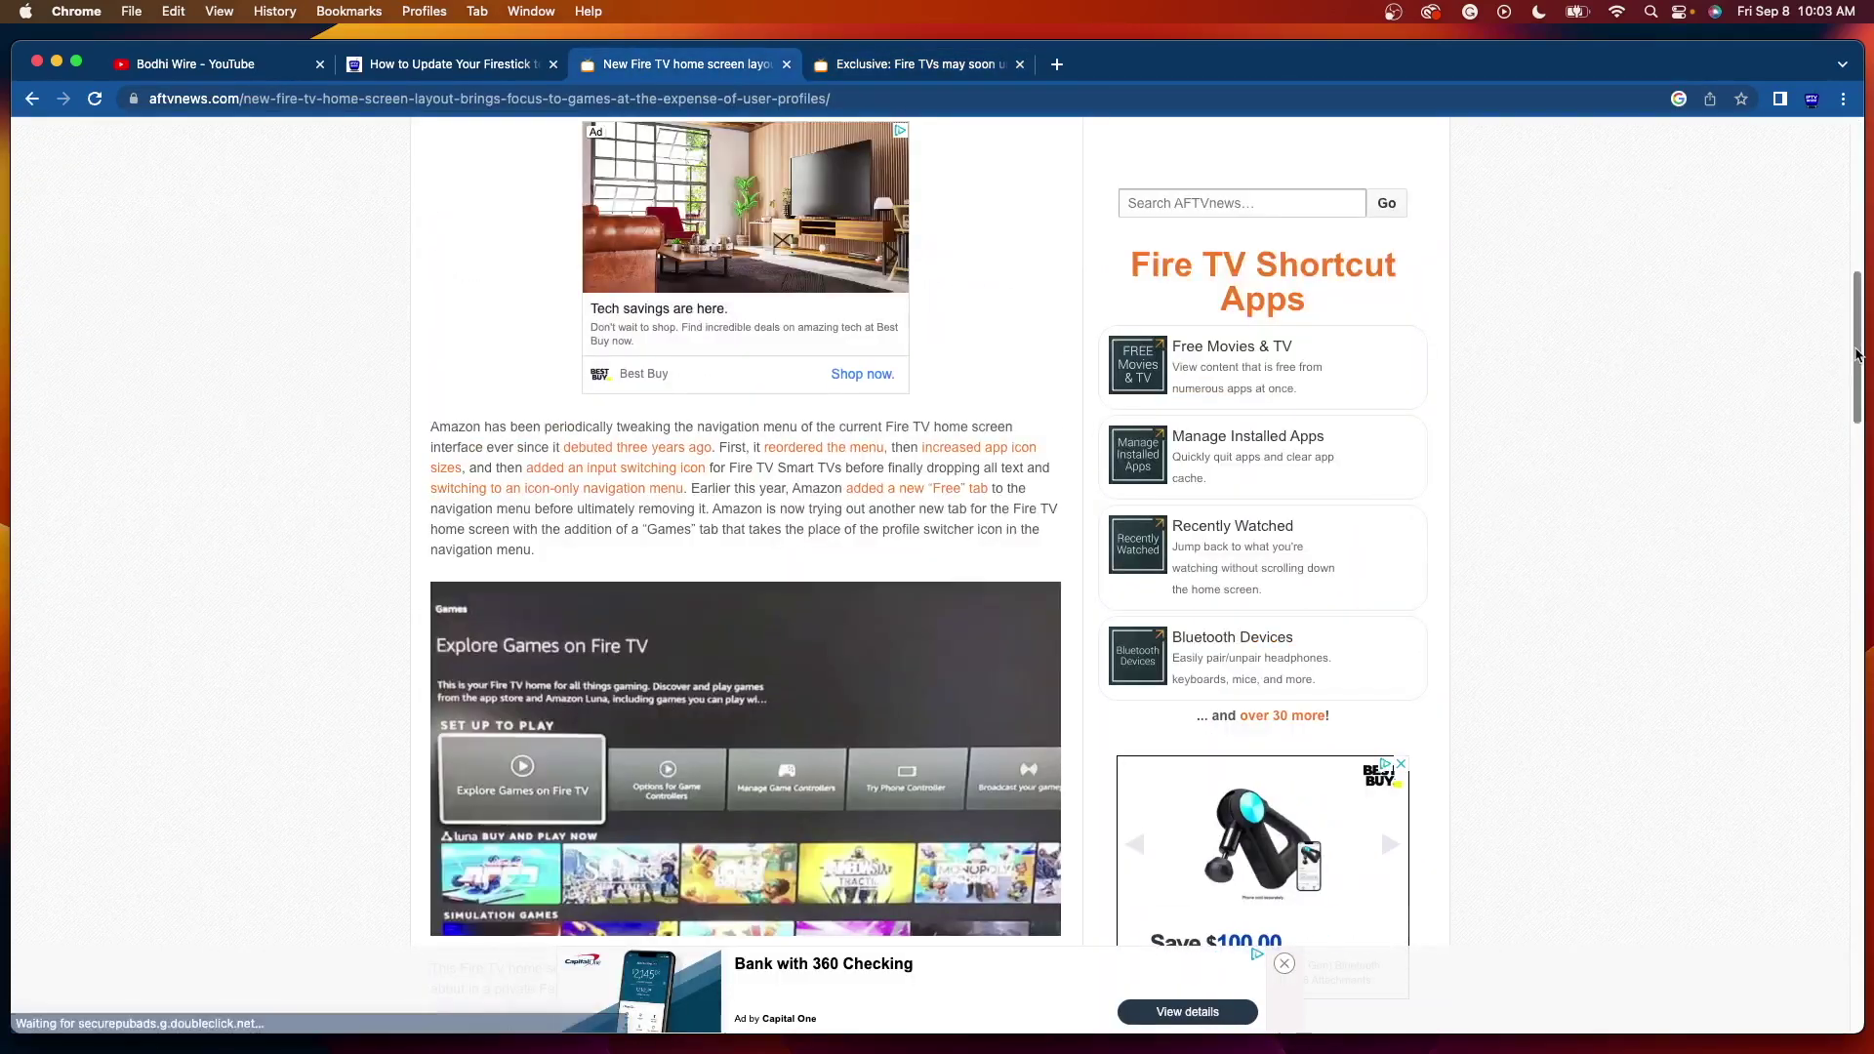
{"action": "scroll", "coordinate": [1862, 208], "scroll_direction": "up", "scroll_amount": 10}
{"action": "scroll", "coordinate": [1867, 208], "scroll_direction": "up", "scroll_amount": 3}
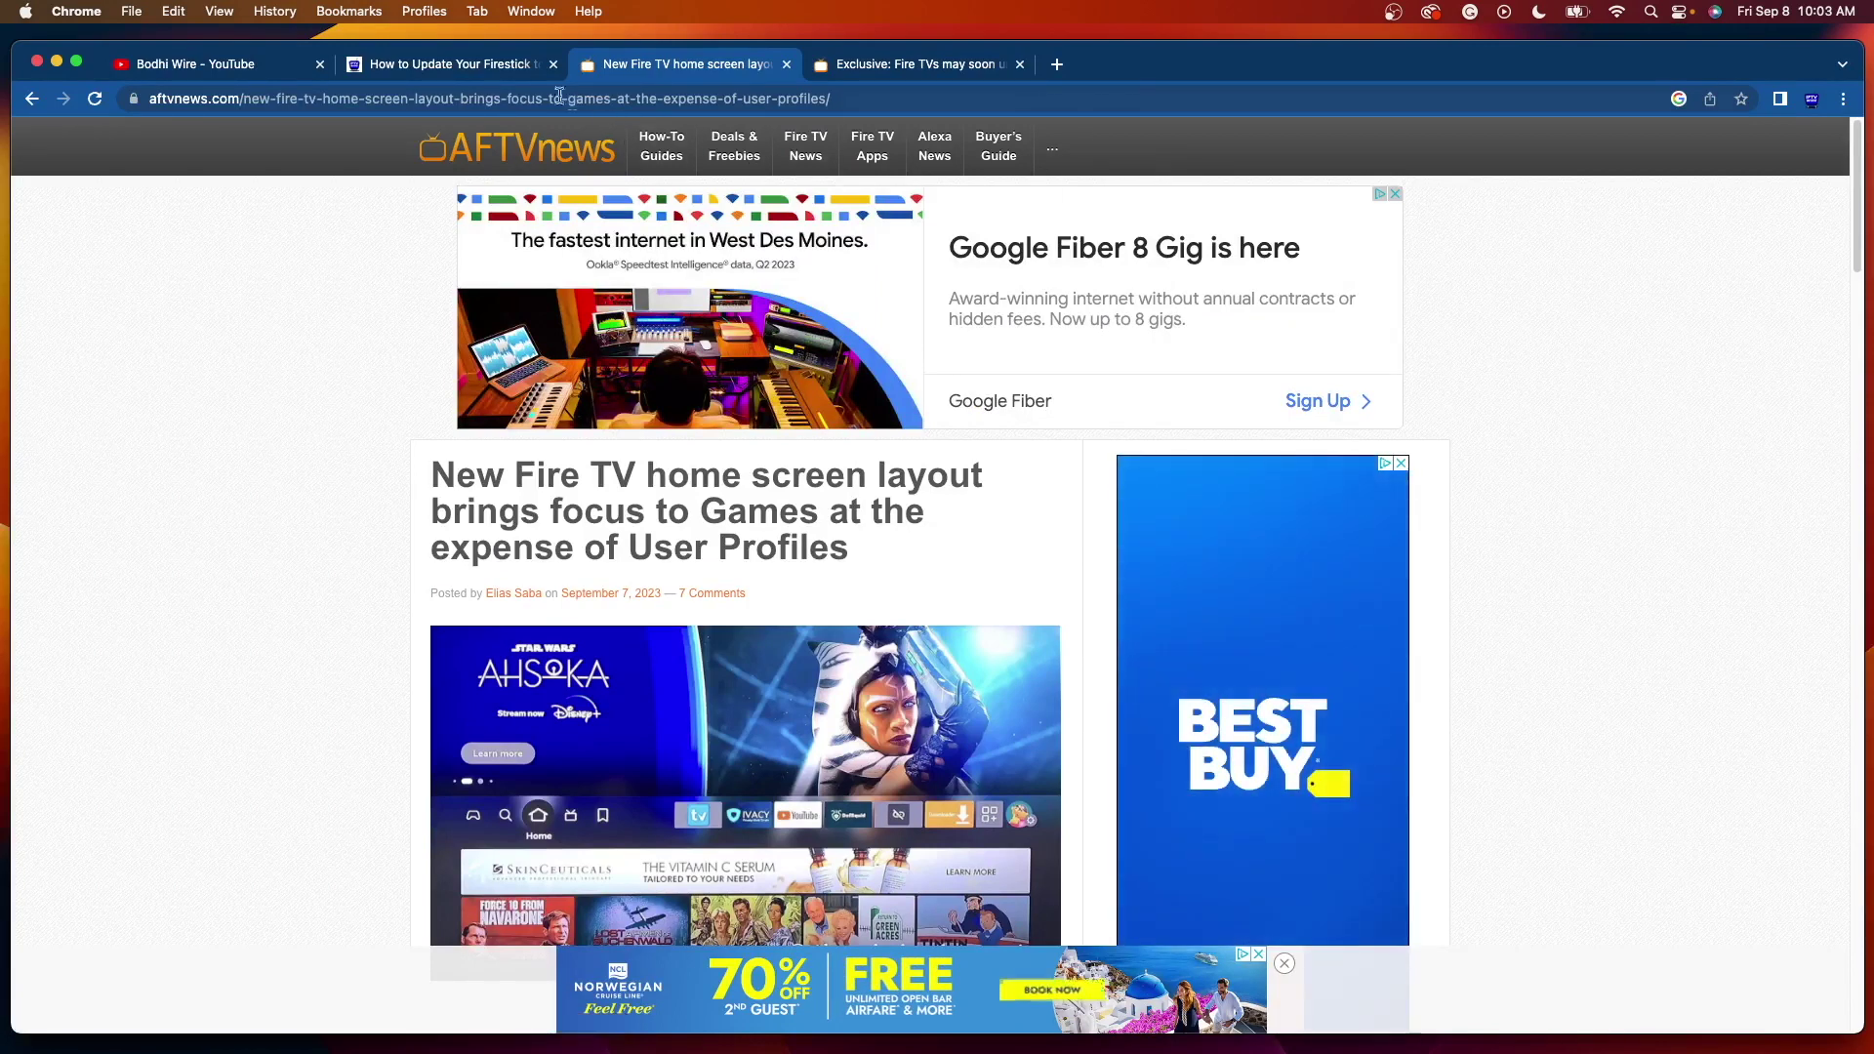
{"action": "left_click", "coordinate": [485, 68]}
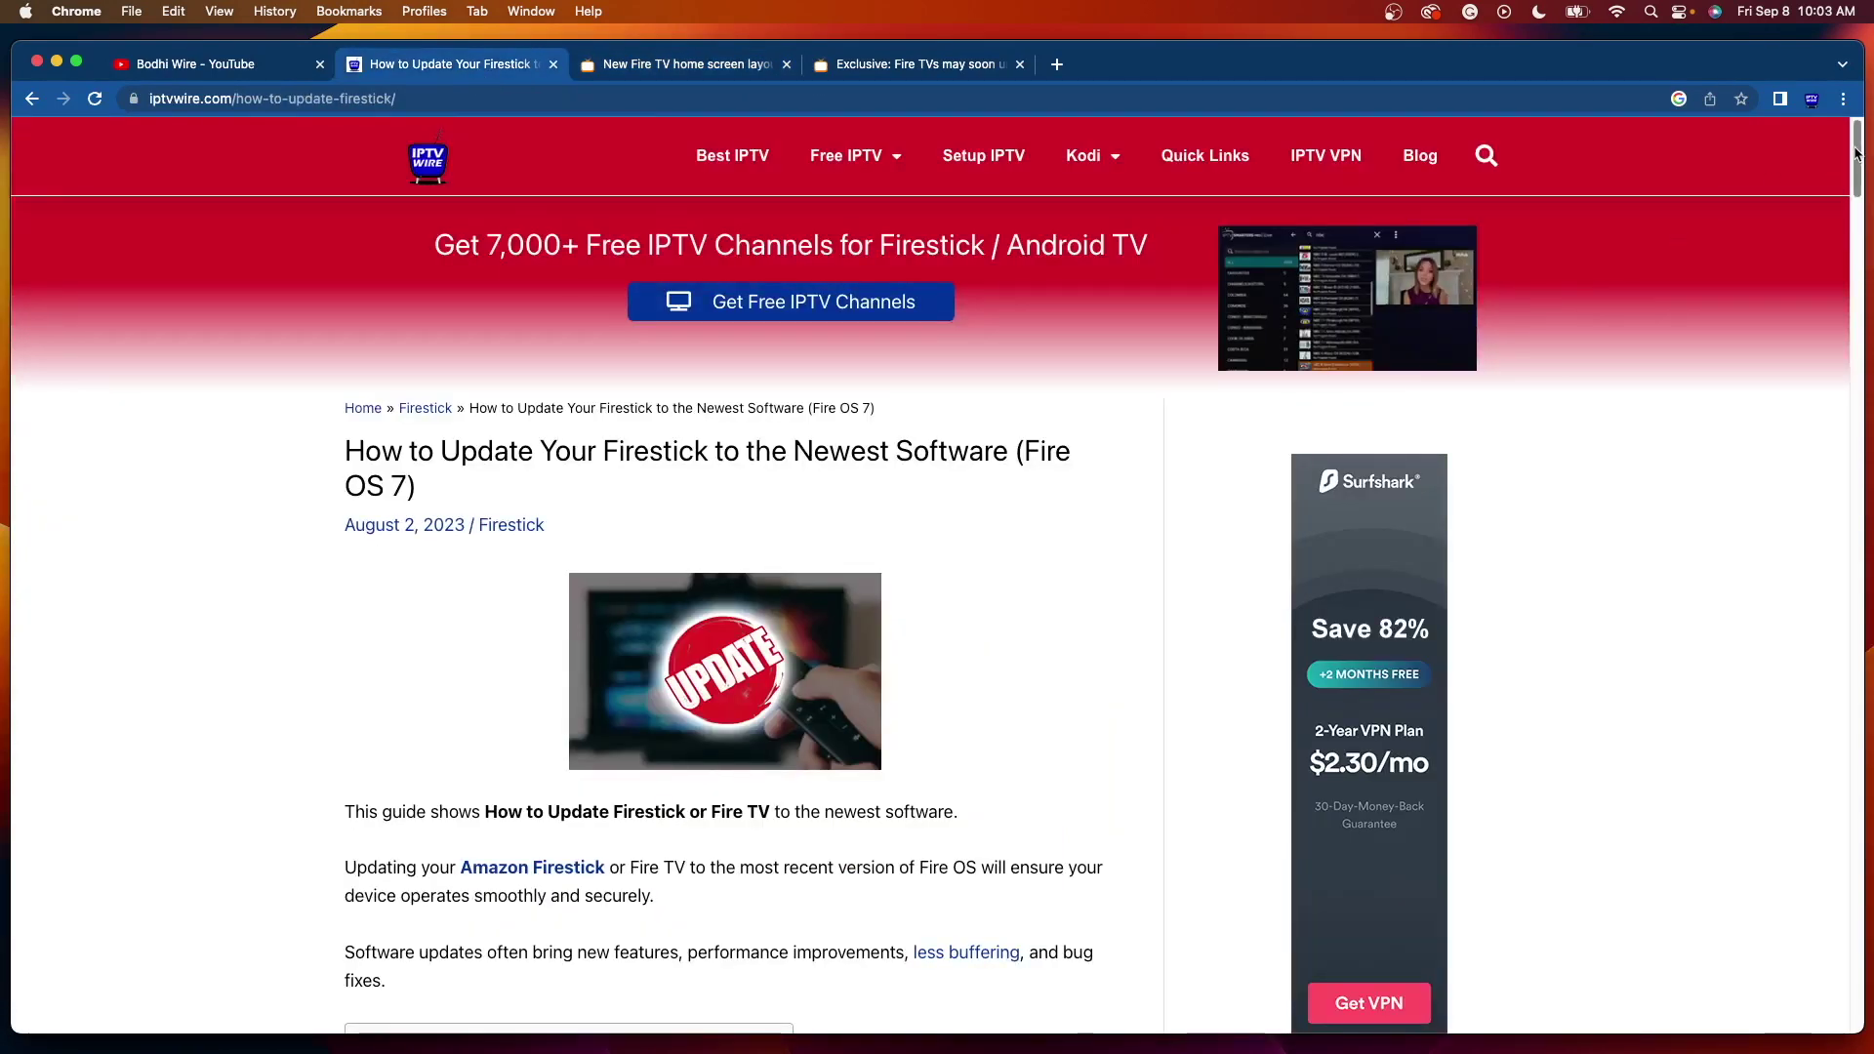
Drag the scrollbar down the IPTV Wire Firestick update guide
{"action": "left_click_drag", "start_coordinate": [1858, 153], "coordinate": [1811, 137]}
Switch to the Bodhi Wire YouTube channel's Videos page and scroll it briefly
{"action": "left_click", "coordinate": [212, 62]}
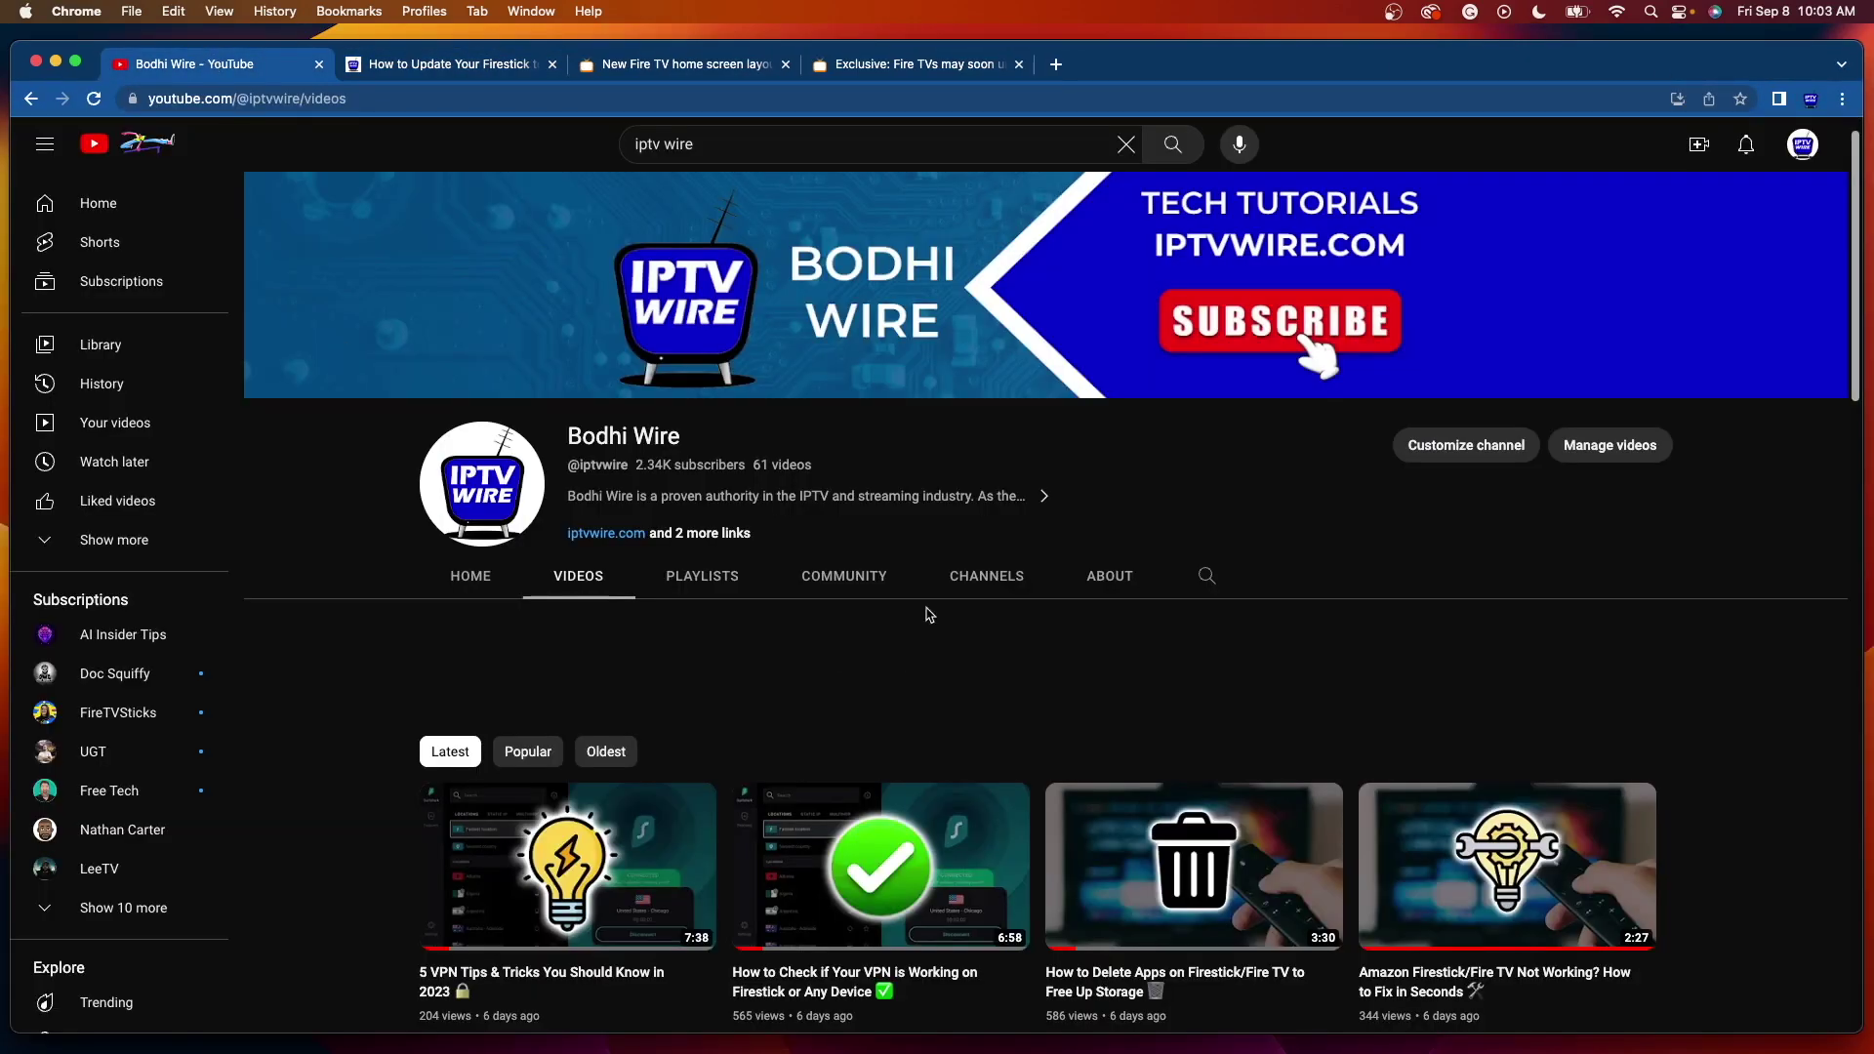
{"action": "mouse_move", "coordinate": [1853, 200]}
{"action": "left_mouse_down"}
{"action": "mouse_move", "coordinate": [1855, 276]}
{"action": "mouse_move", "coordinate": [1859, 172]}
{"action": "left_mouse_up"}
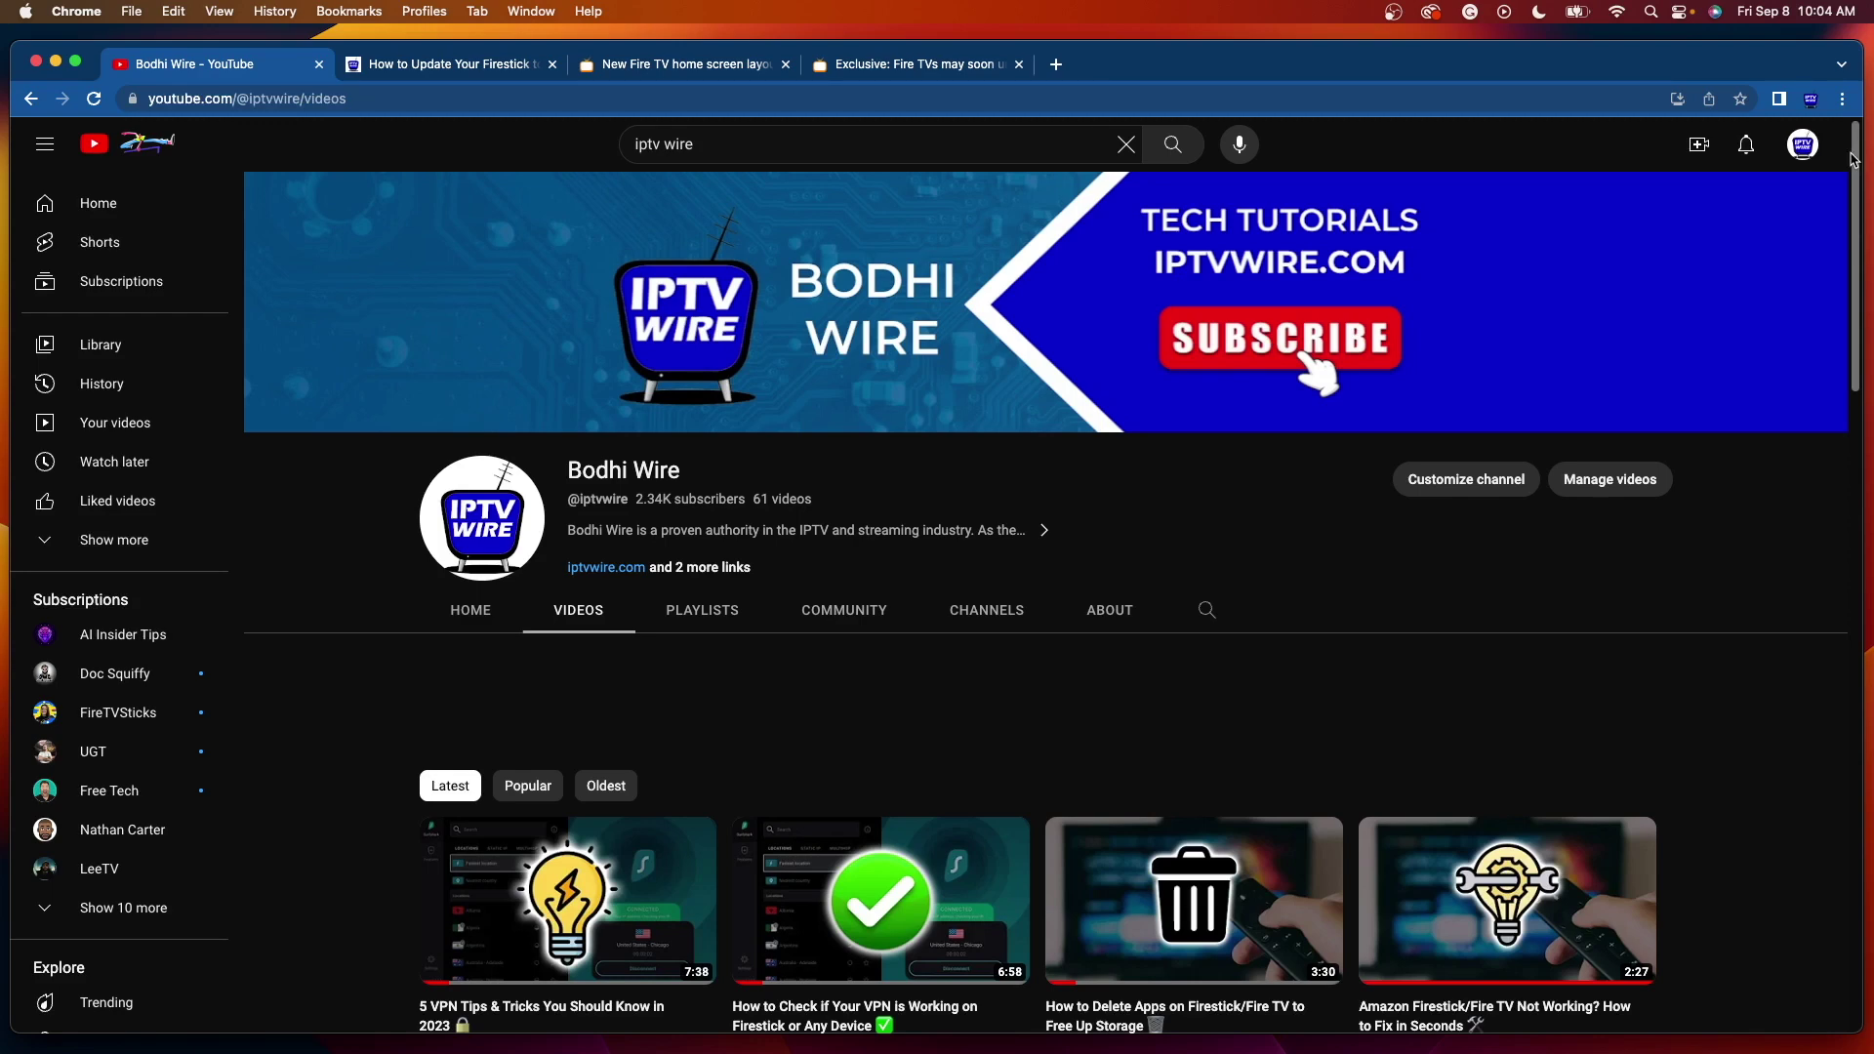
{"action": "left_click_drag", "start_coordinate": [1858, 158], "coordinate": [1829, 93]}
{"action": "mouse_move", "coordinate": [1765, 184]}
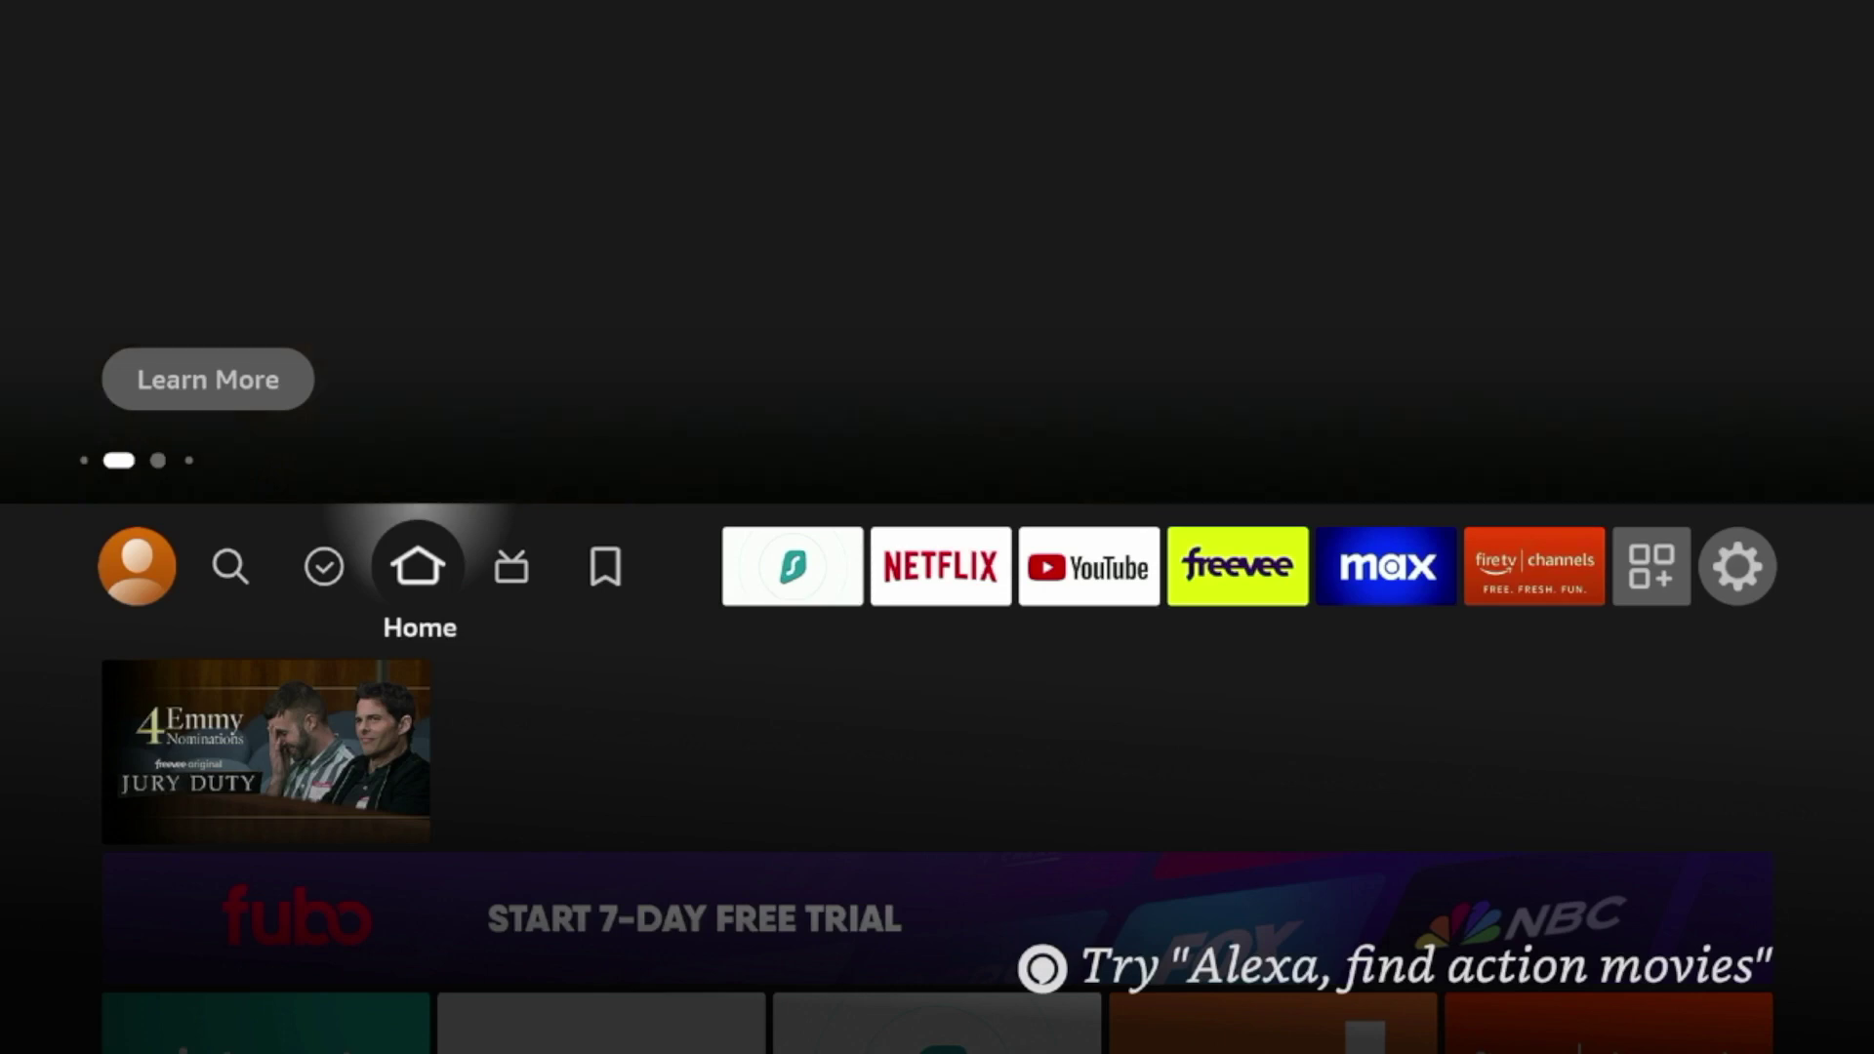
Browse the home screen menu across Live, Home, Free and Find
{"action": "key", "text": "Right"}
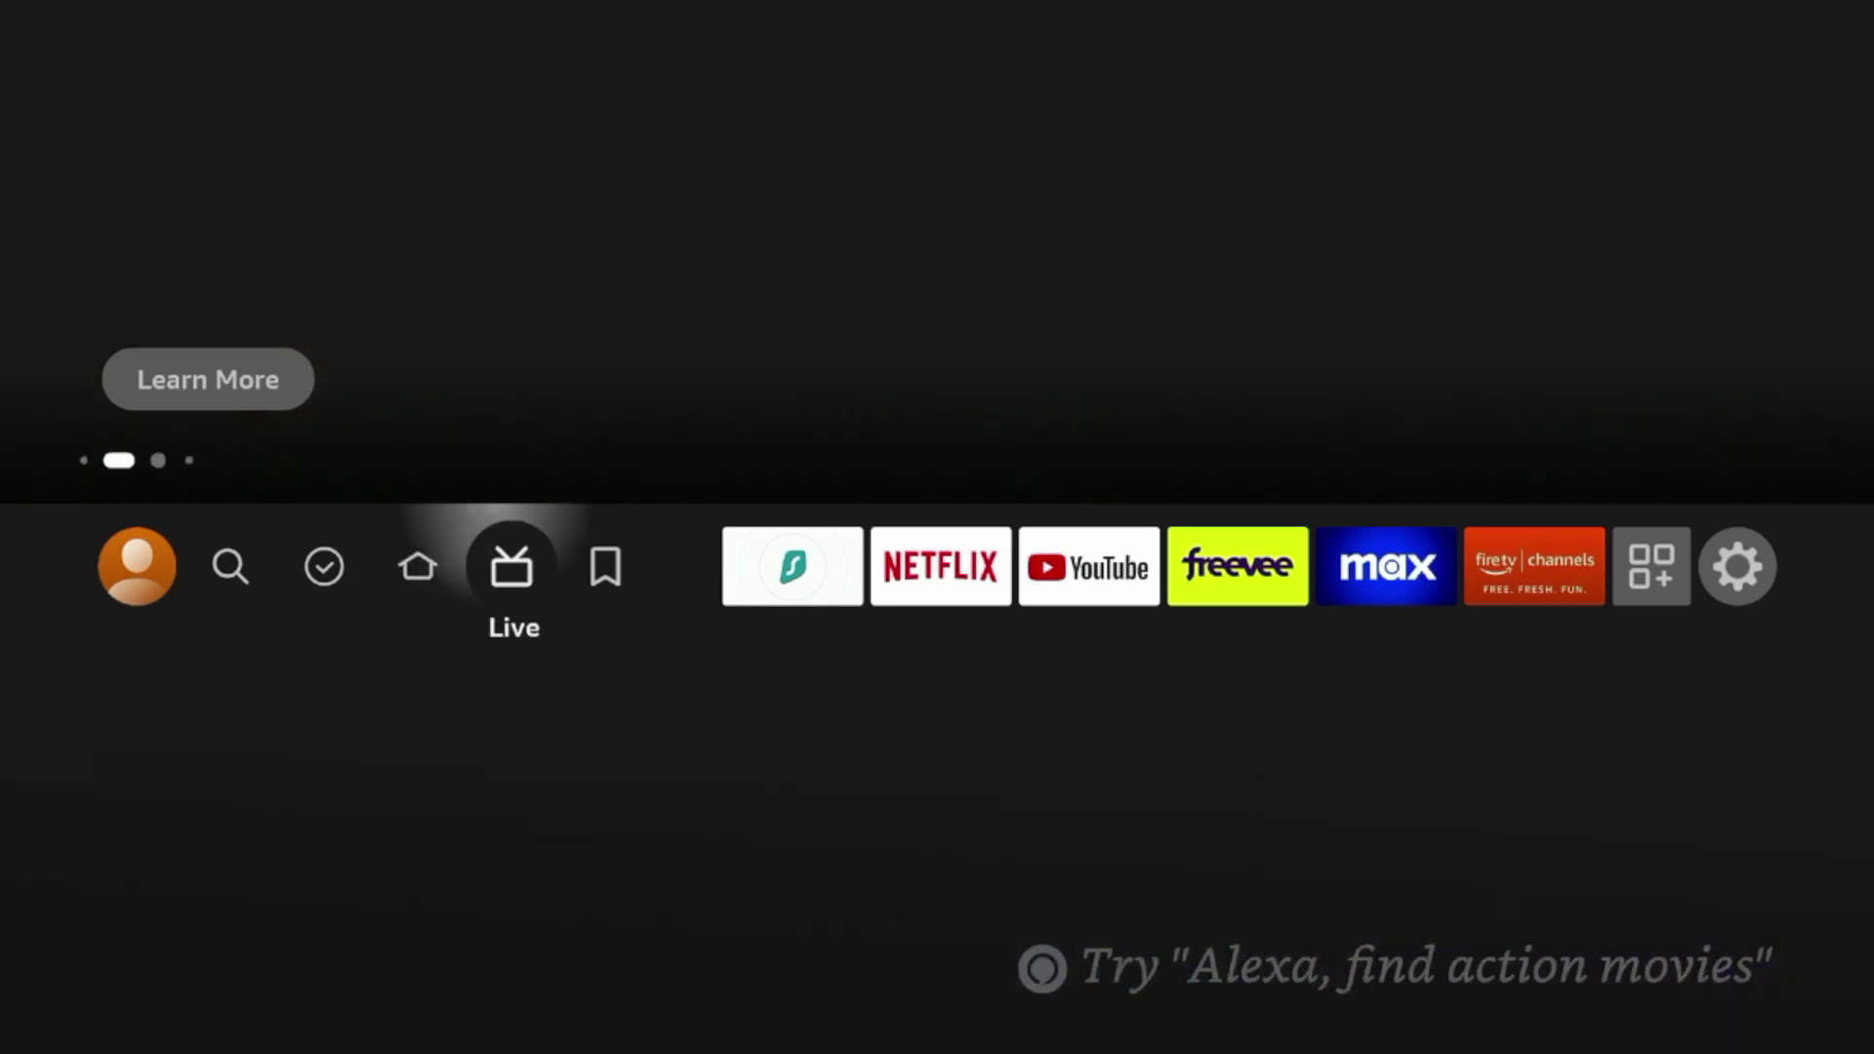
{"action": "key", "text": "Left"}
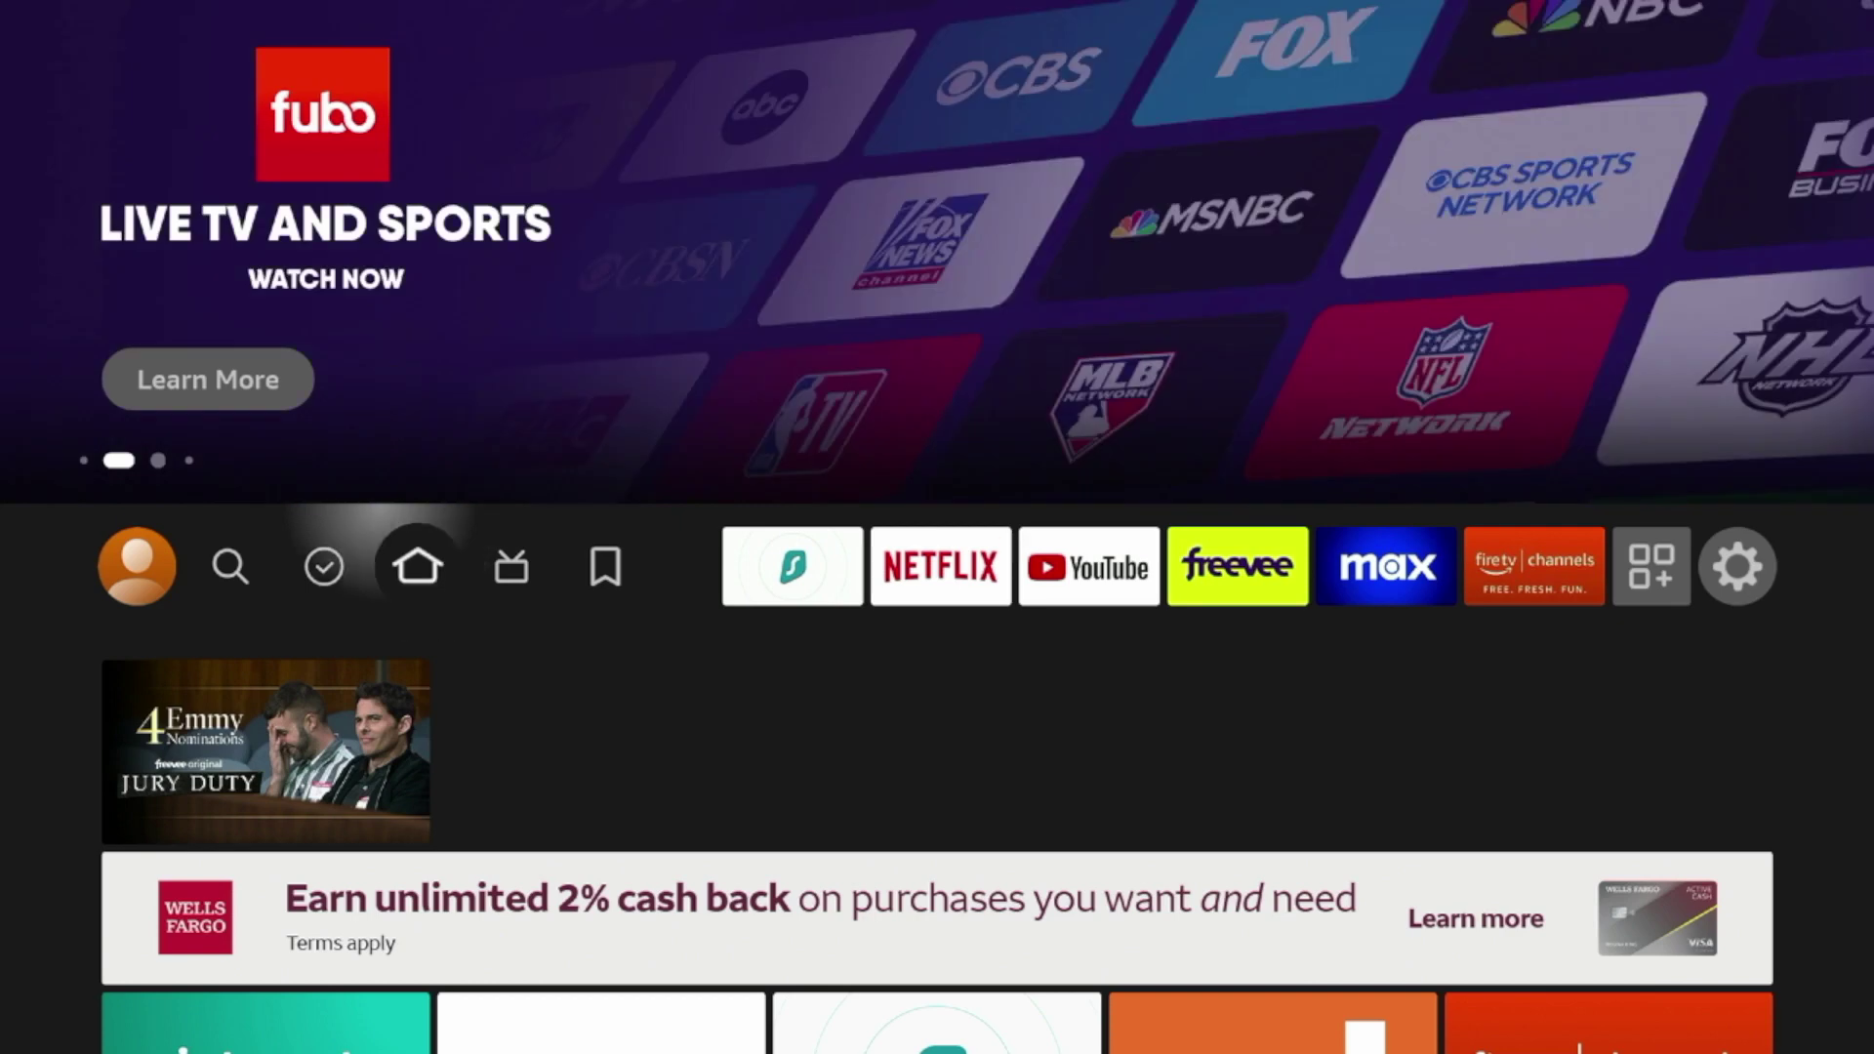
{"action": "key", "text": "Left"}
{"action": "key", "text": "Right"}
{"action": "key", "text": "Left"}
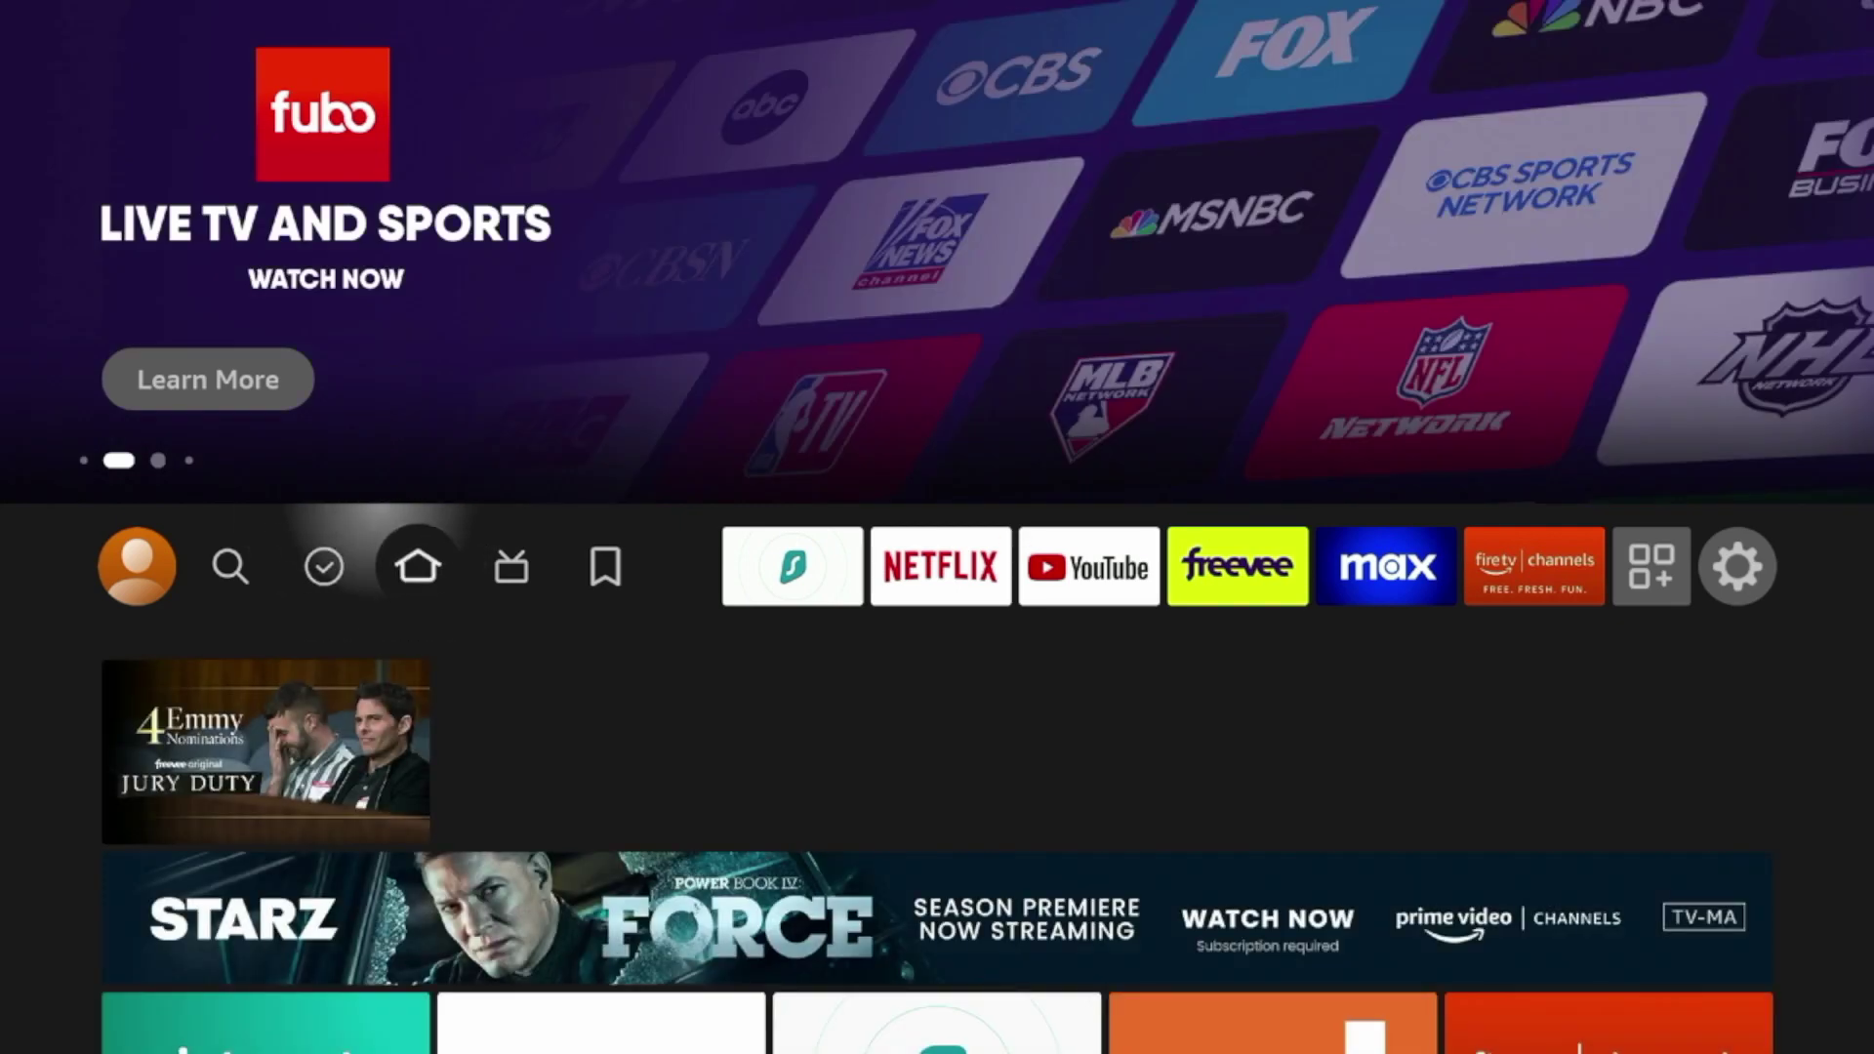
{"action": "key", "text": "Left"}
{"action": "key", "text": "Right"}
{"action": "key", "text": "Left"}
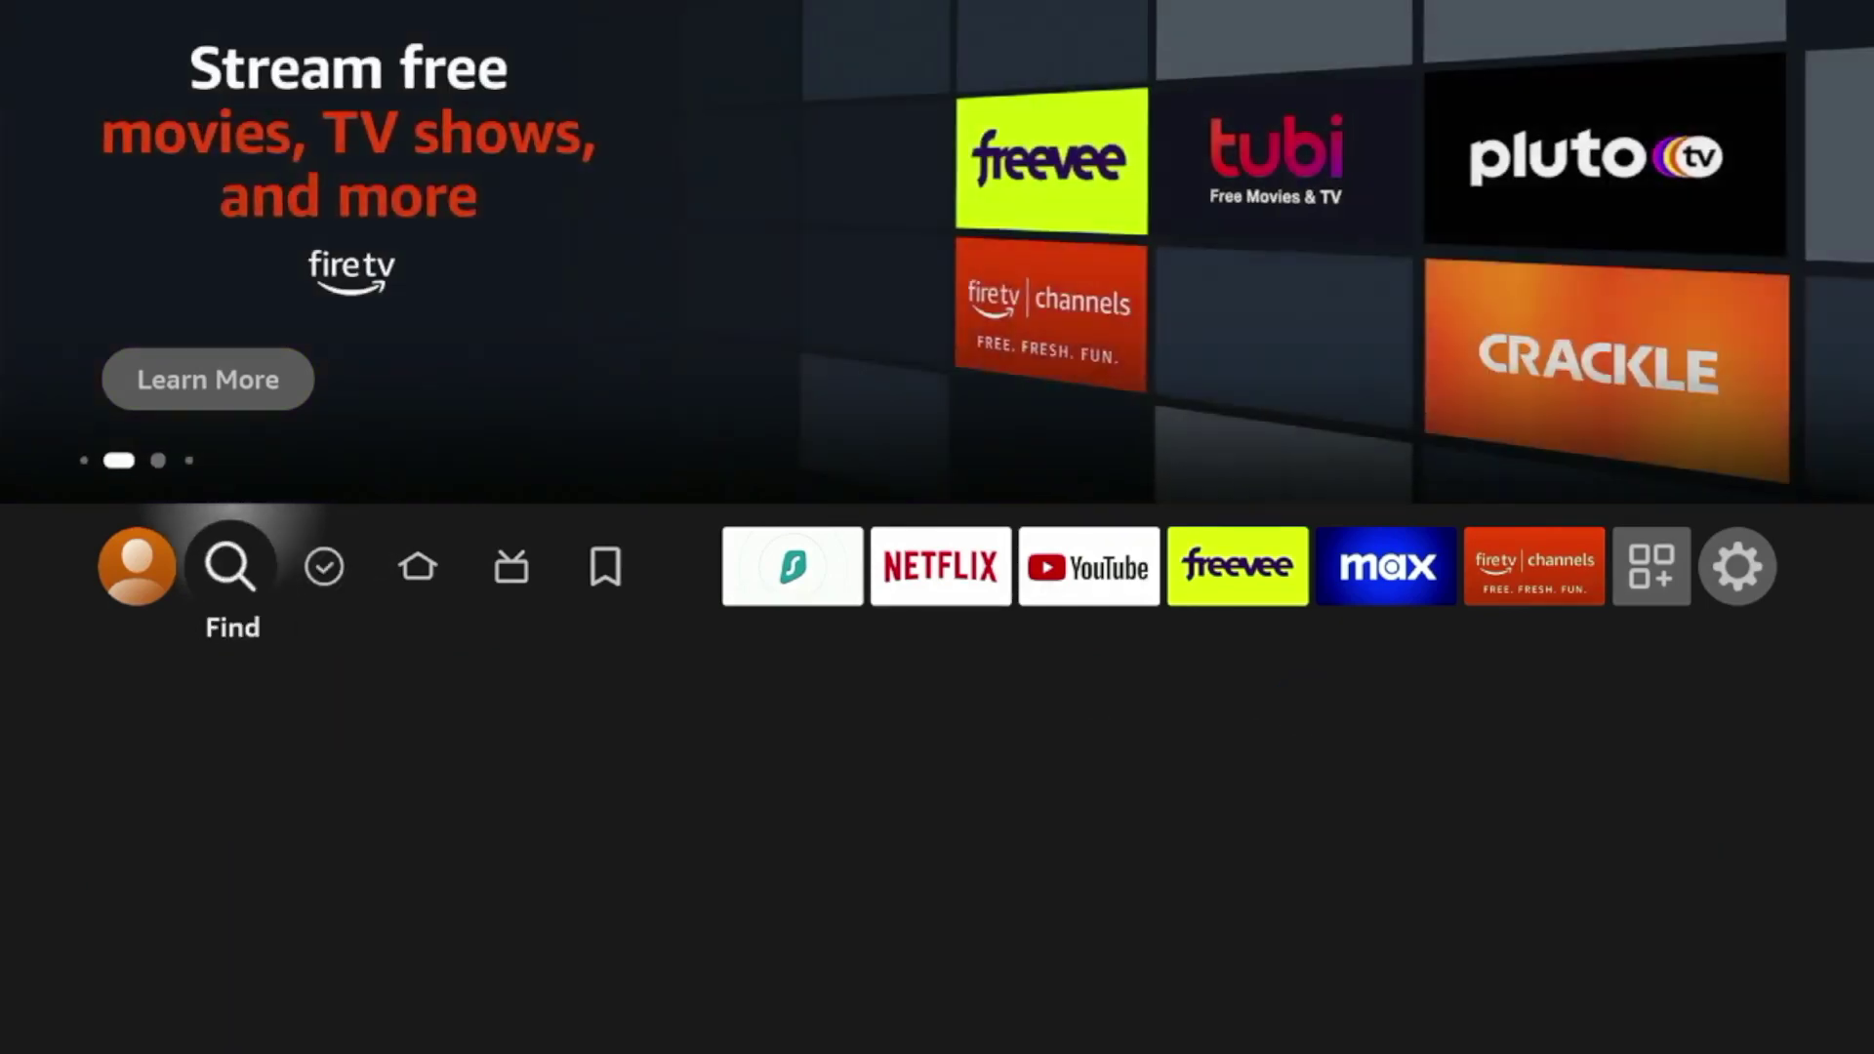
{"action": "key", "text": "Right"}
{"action": "key", "text": "Right"}
{"action": "key", "text": "Left"}
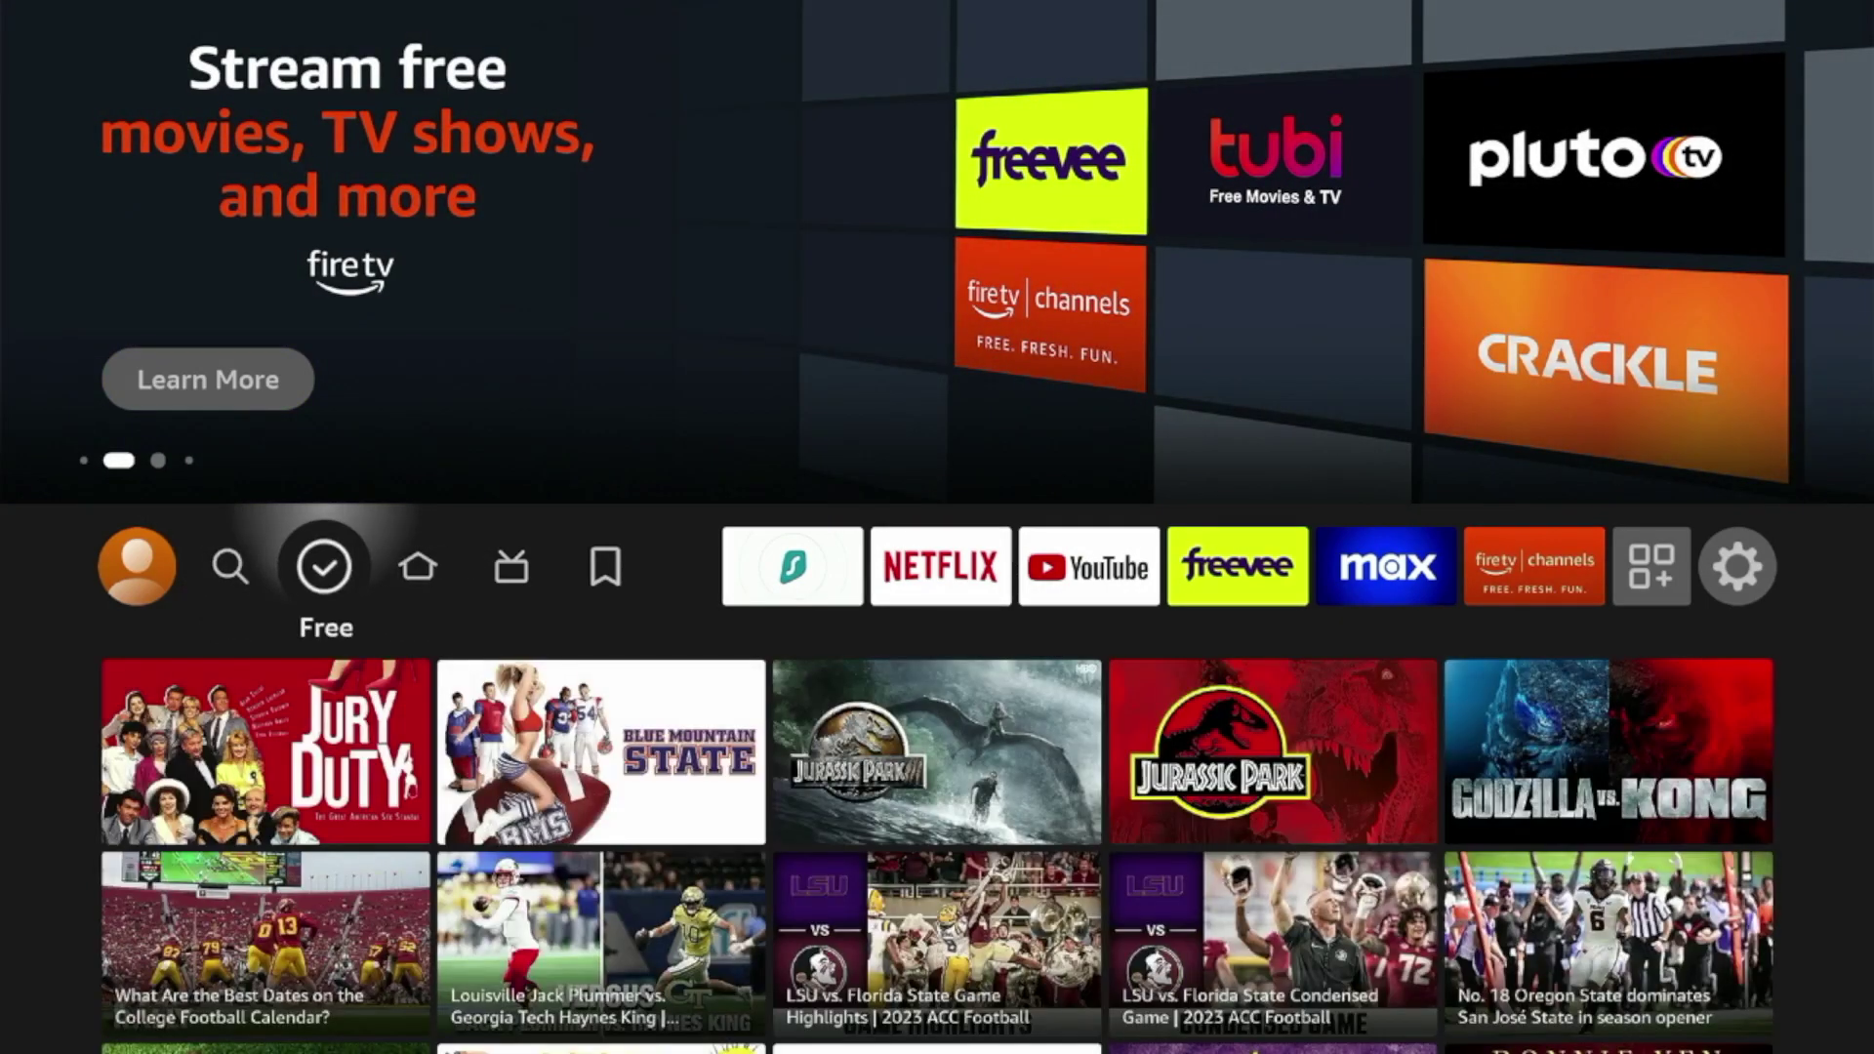
Navigate Settings to My Fire TV and open its About page
{"action": "key", "text": "Right"}
{"action": "key", "text": "Right"}
{"action": "key", "text": "Right"}
{"action": "key", "text": "Right"}
{"action": "key", "text": "Right"}
{"action": "key", "text": "Right"}
{"action": "key", "text": "Right"}
{"action": "key", "text": "Right"}
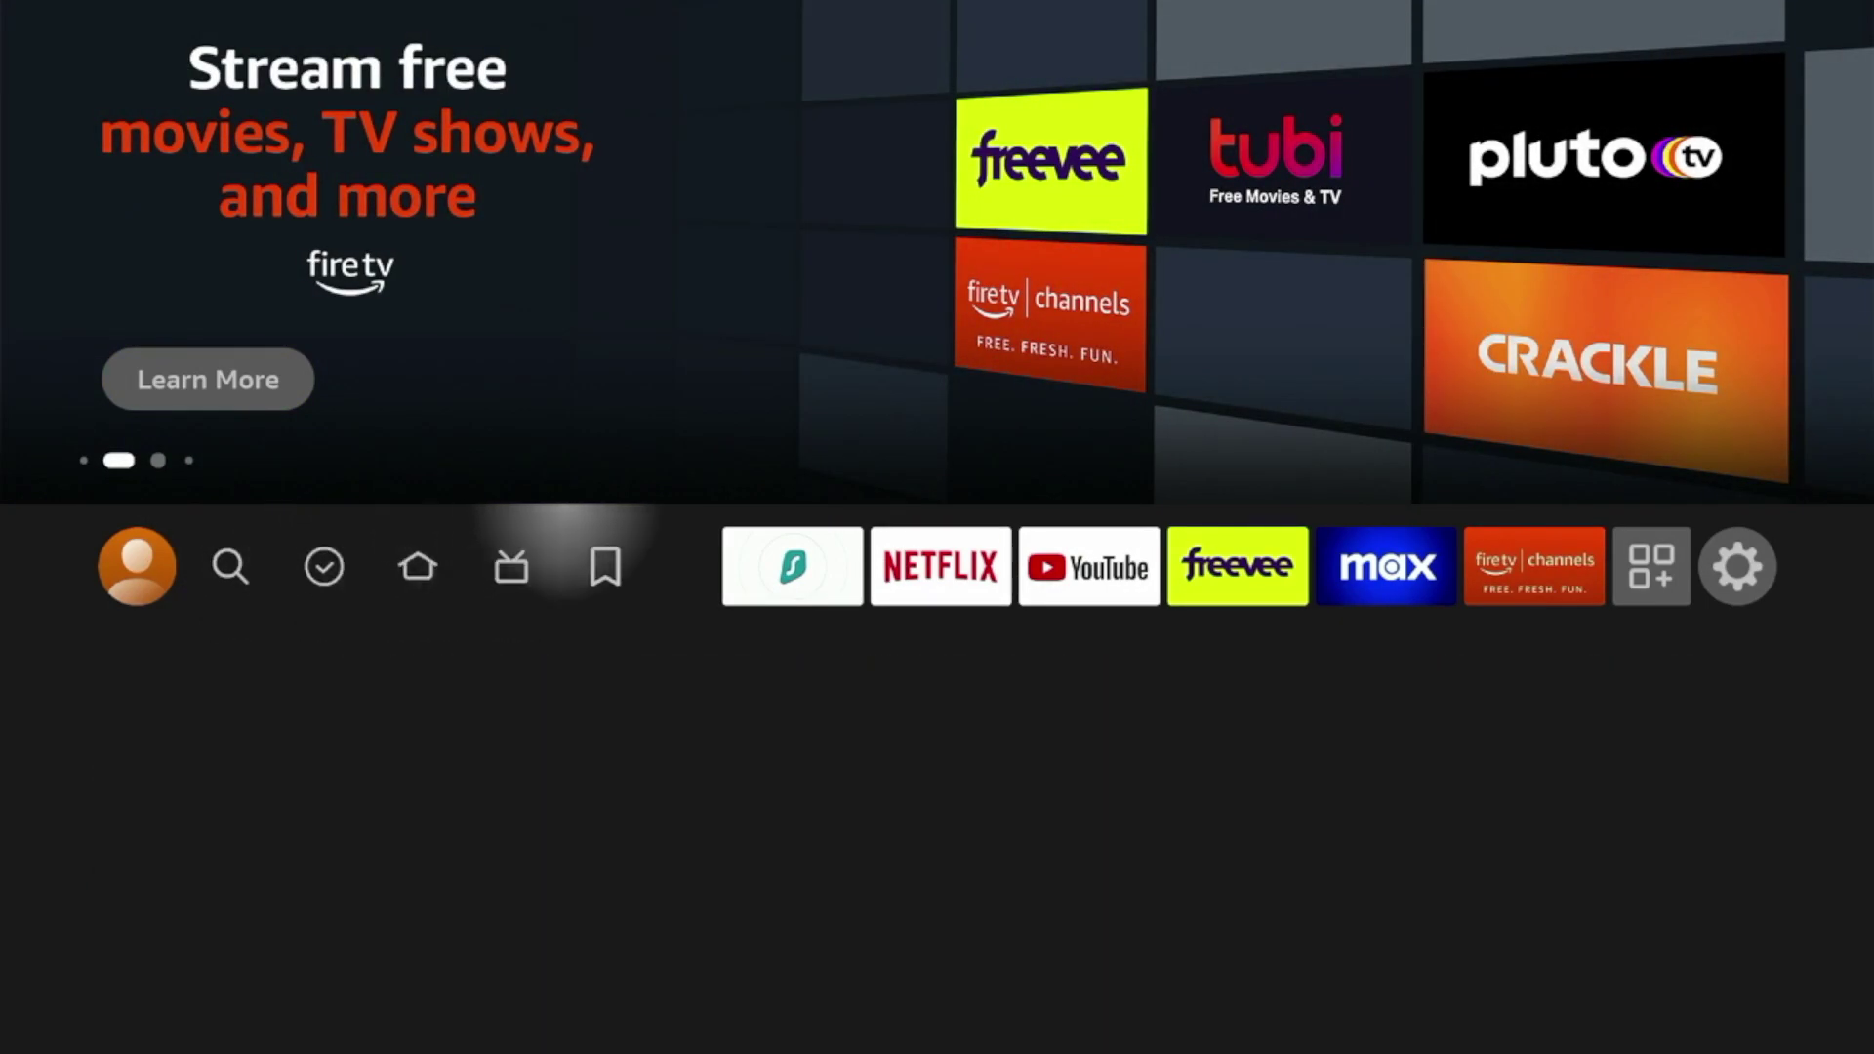
{"action": "key", "text": "Right"}
{"action": "key", "text": "Right"}
{"action": "key", "text": "Right"}
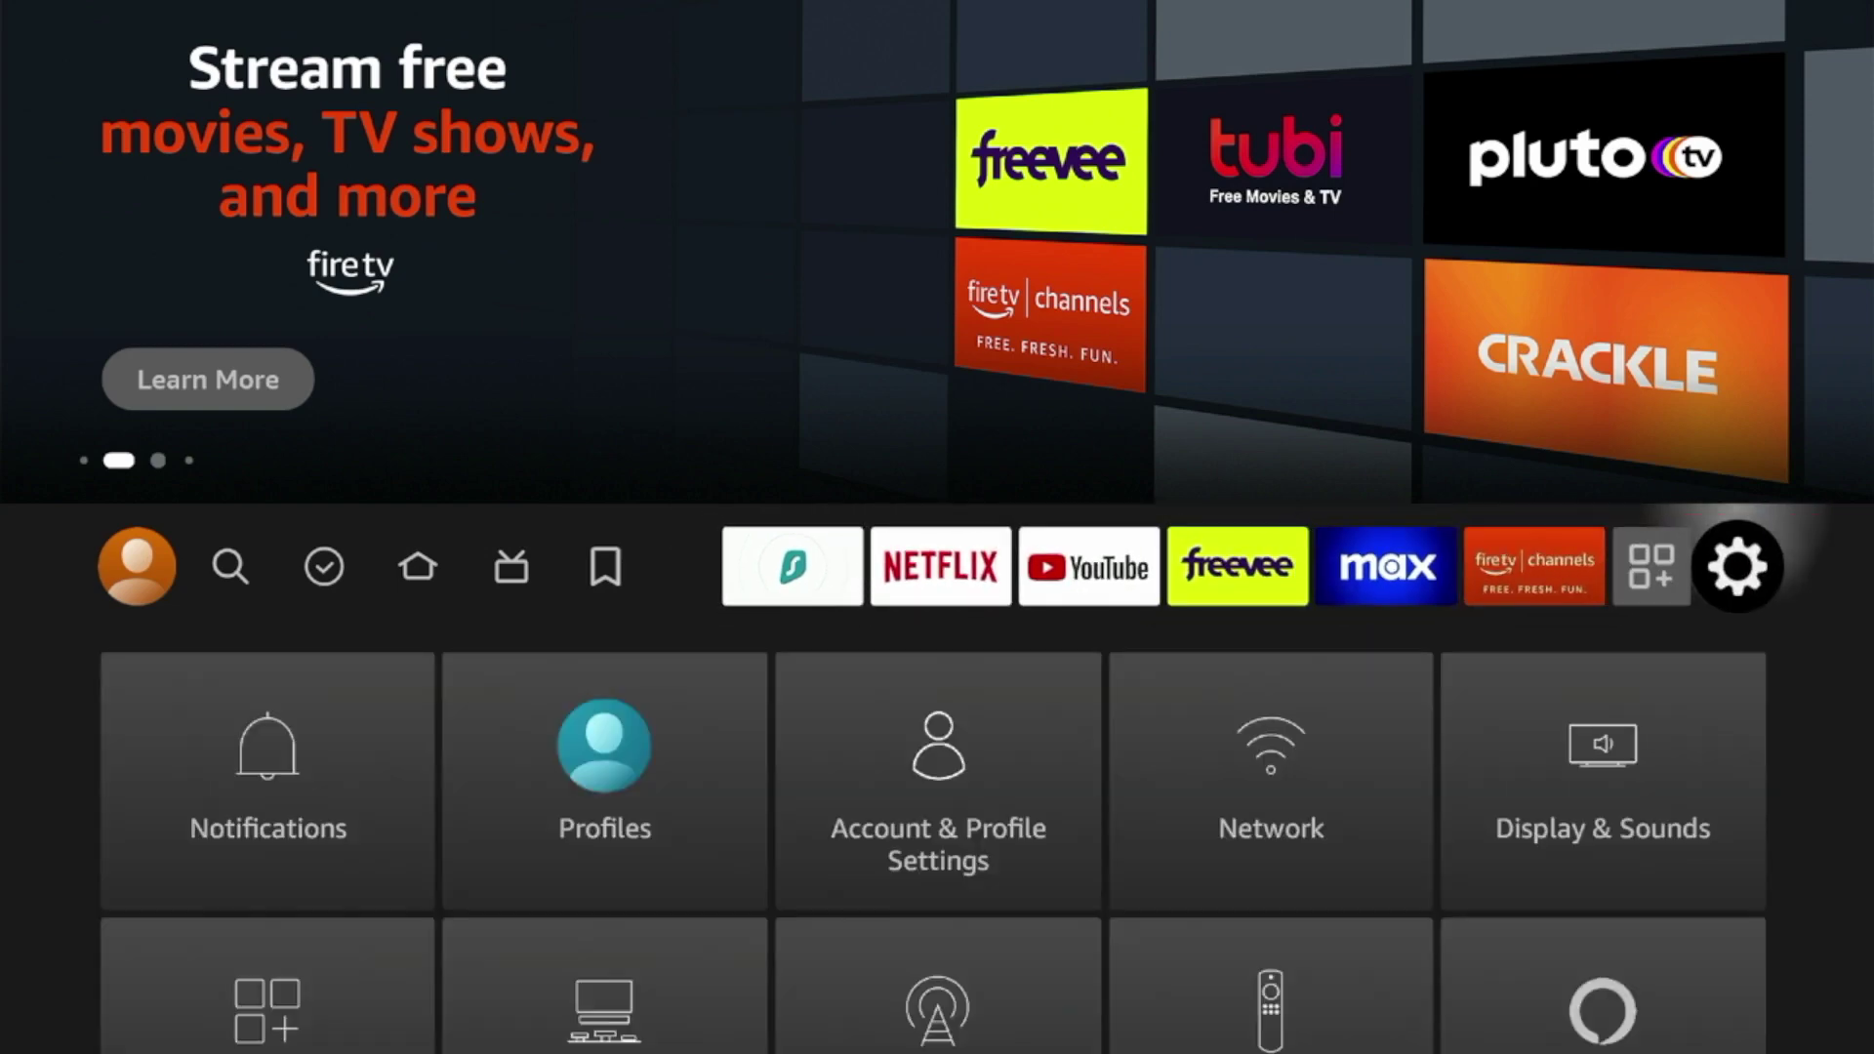
{"action": "key", "text": "Down"}
{"action": "key", "text": "Down"}
{"action": "key", "text": "Down"}
{"action": "key", "text": "Right"}
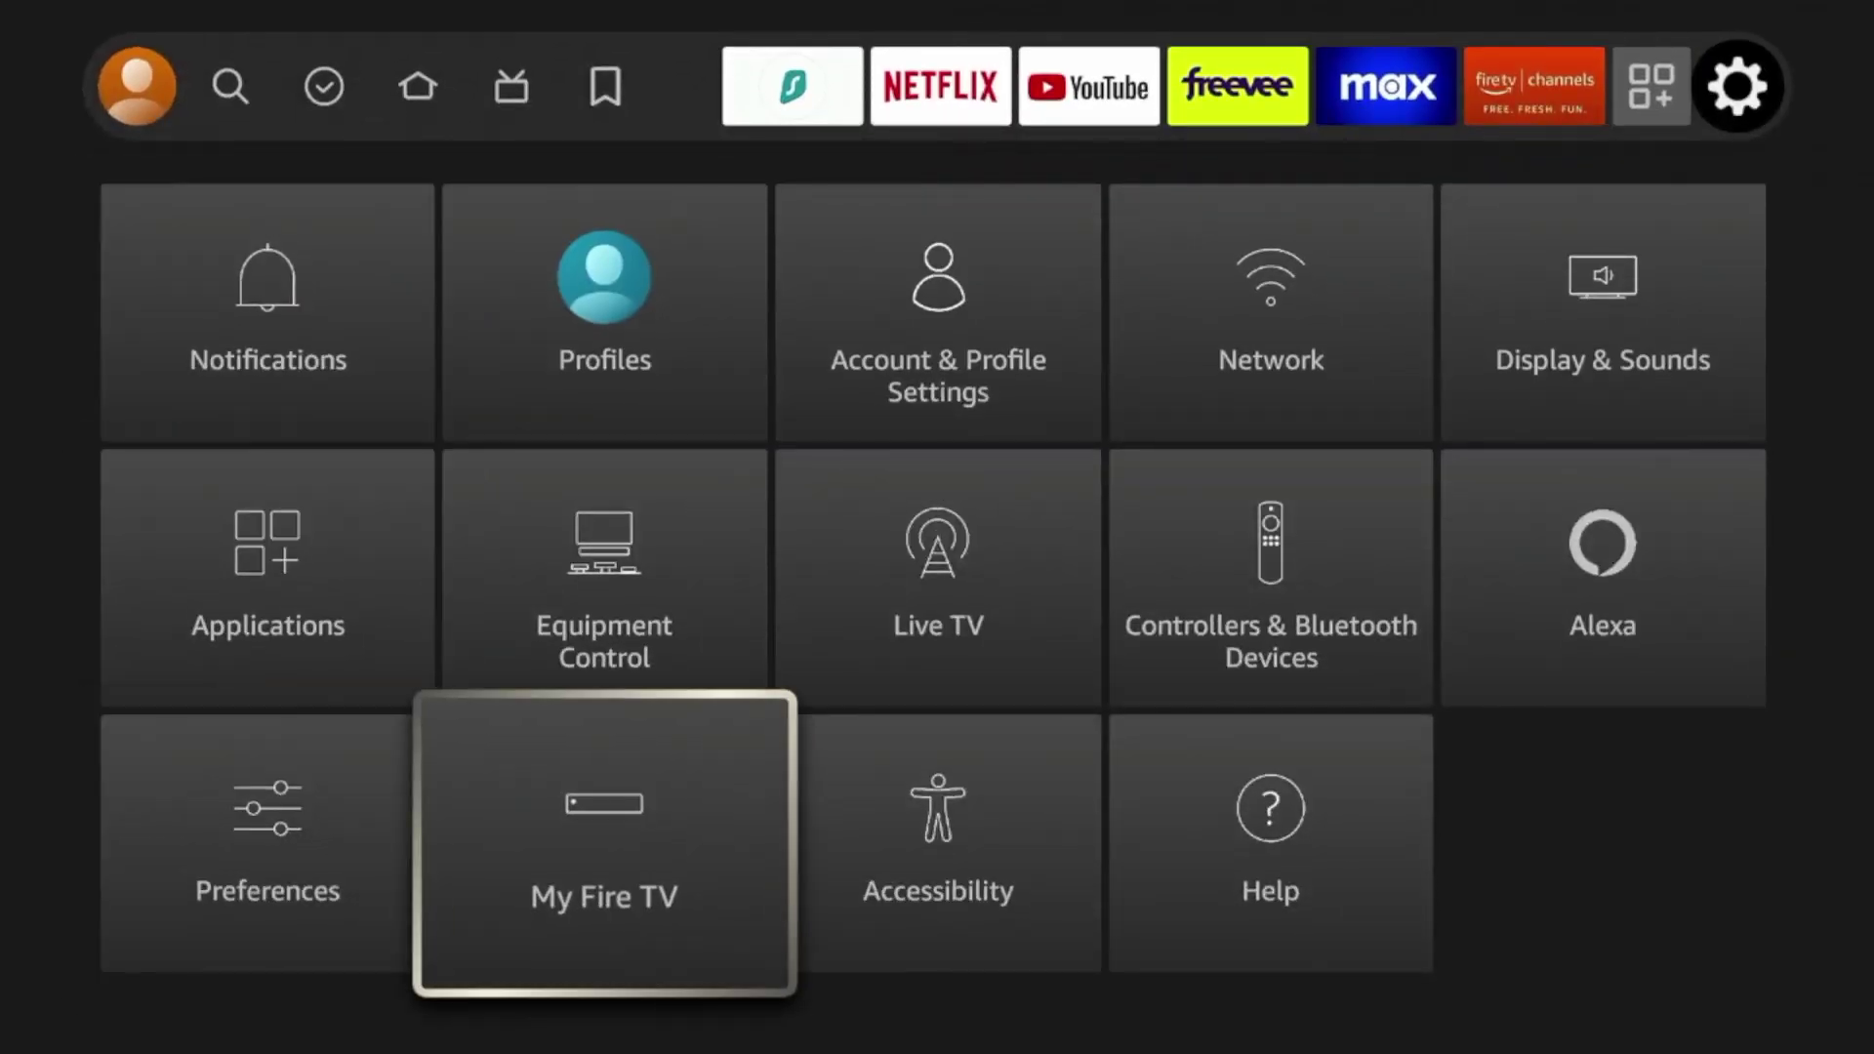
{"action": "key", "text": "Right"}
{"action": "key", "text": "Up"}
{"action": "key", "text": "Up"}
{"action": "key", "text": "Right"}
{"action": "key", "text": "Right"}
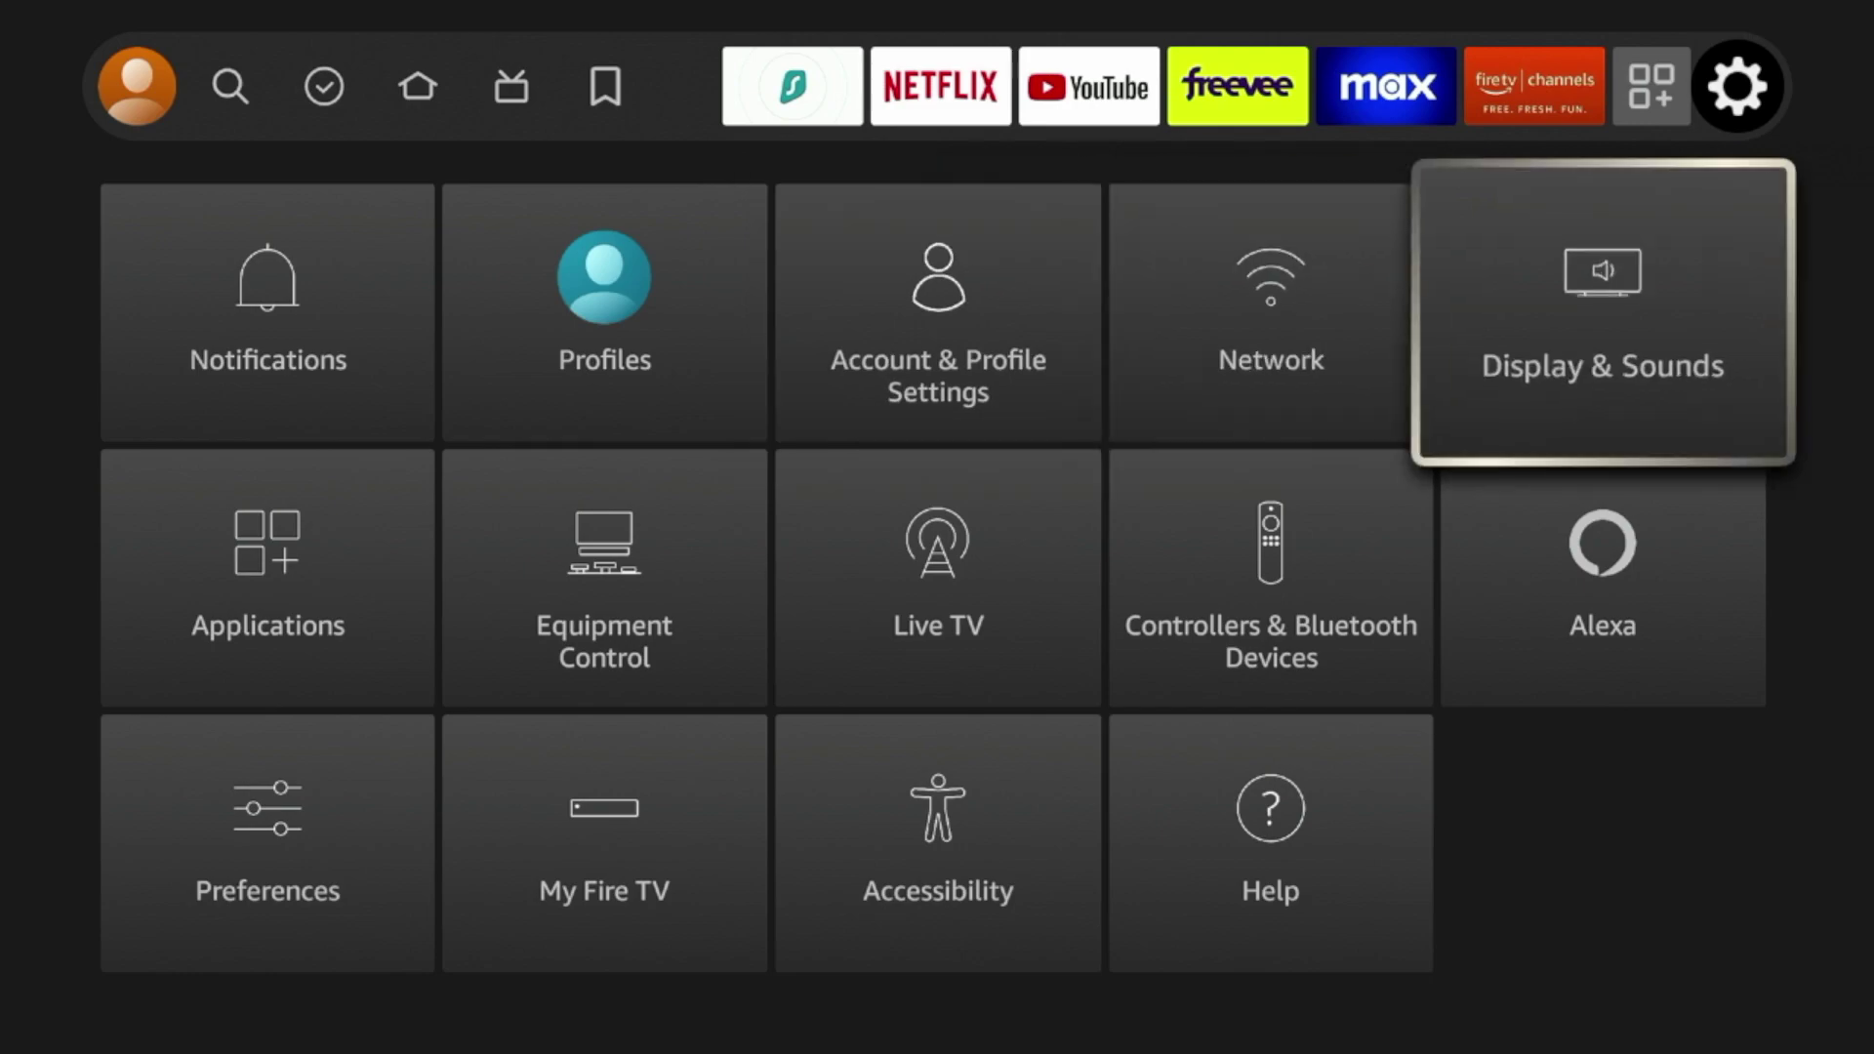
{"action": "key", "text": "Up"}
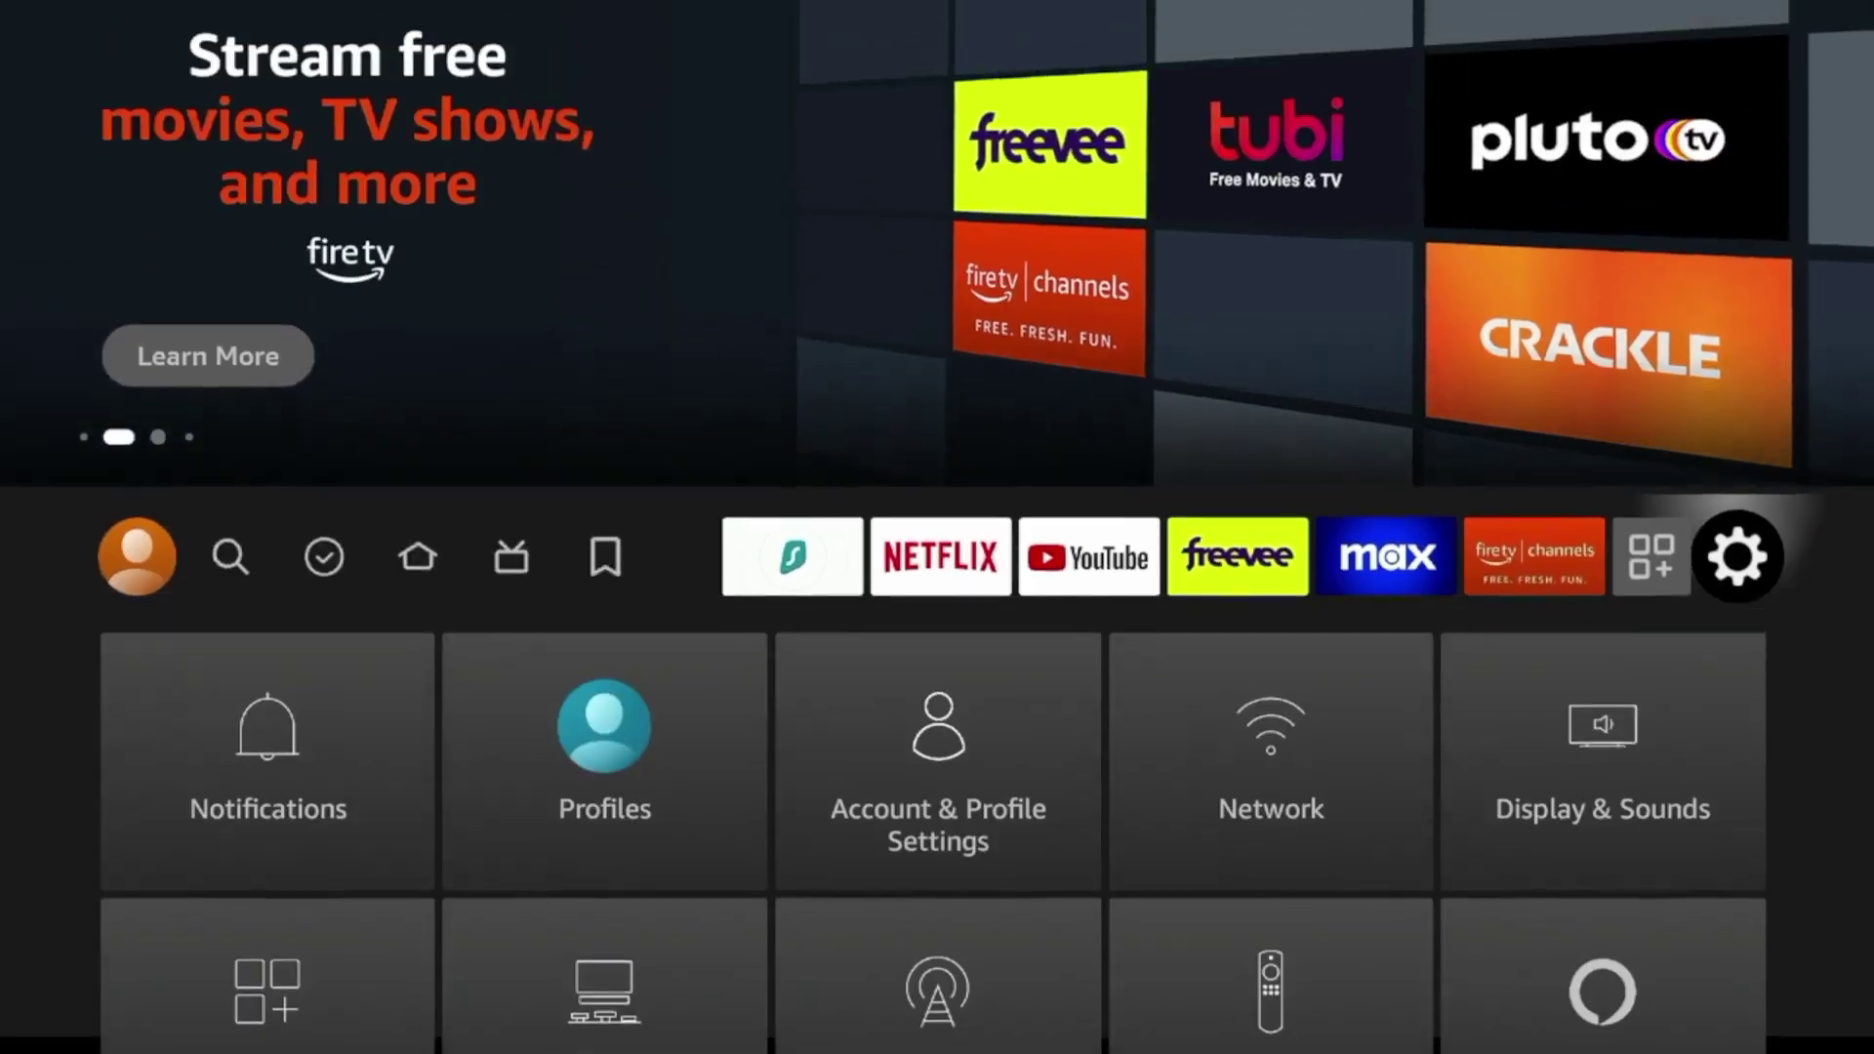
{"action": "key", "text": "Down"}
{"action": "key", "text": "Down"}
{"action": "key", "text": "Down"}
{"action": "key", "text": "Right"}
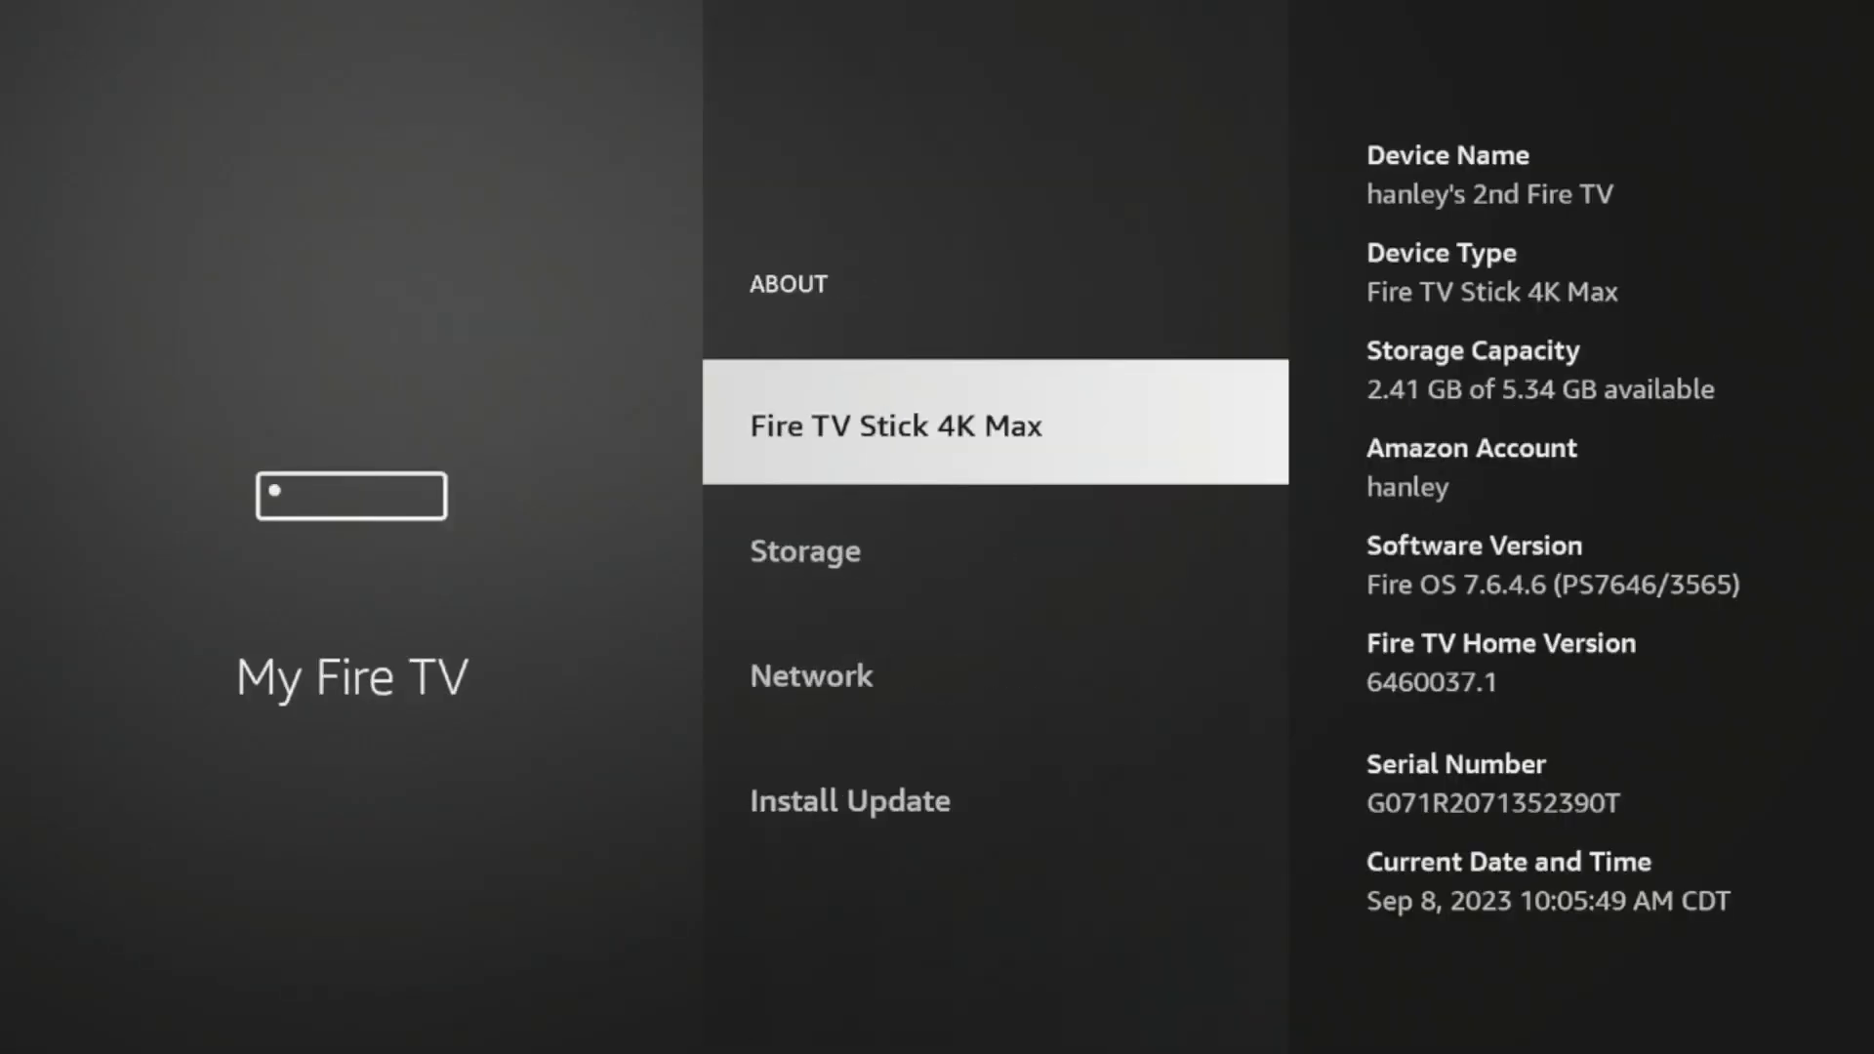
{"action": "key", "text": "Down"}
{"action": "key", "text": "Down"}
{"action": "key", "text": "Down"}
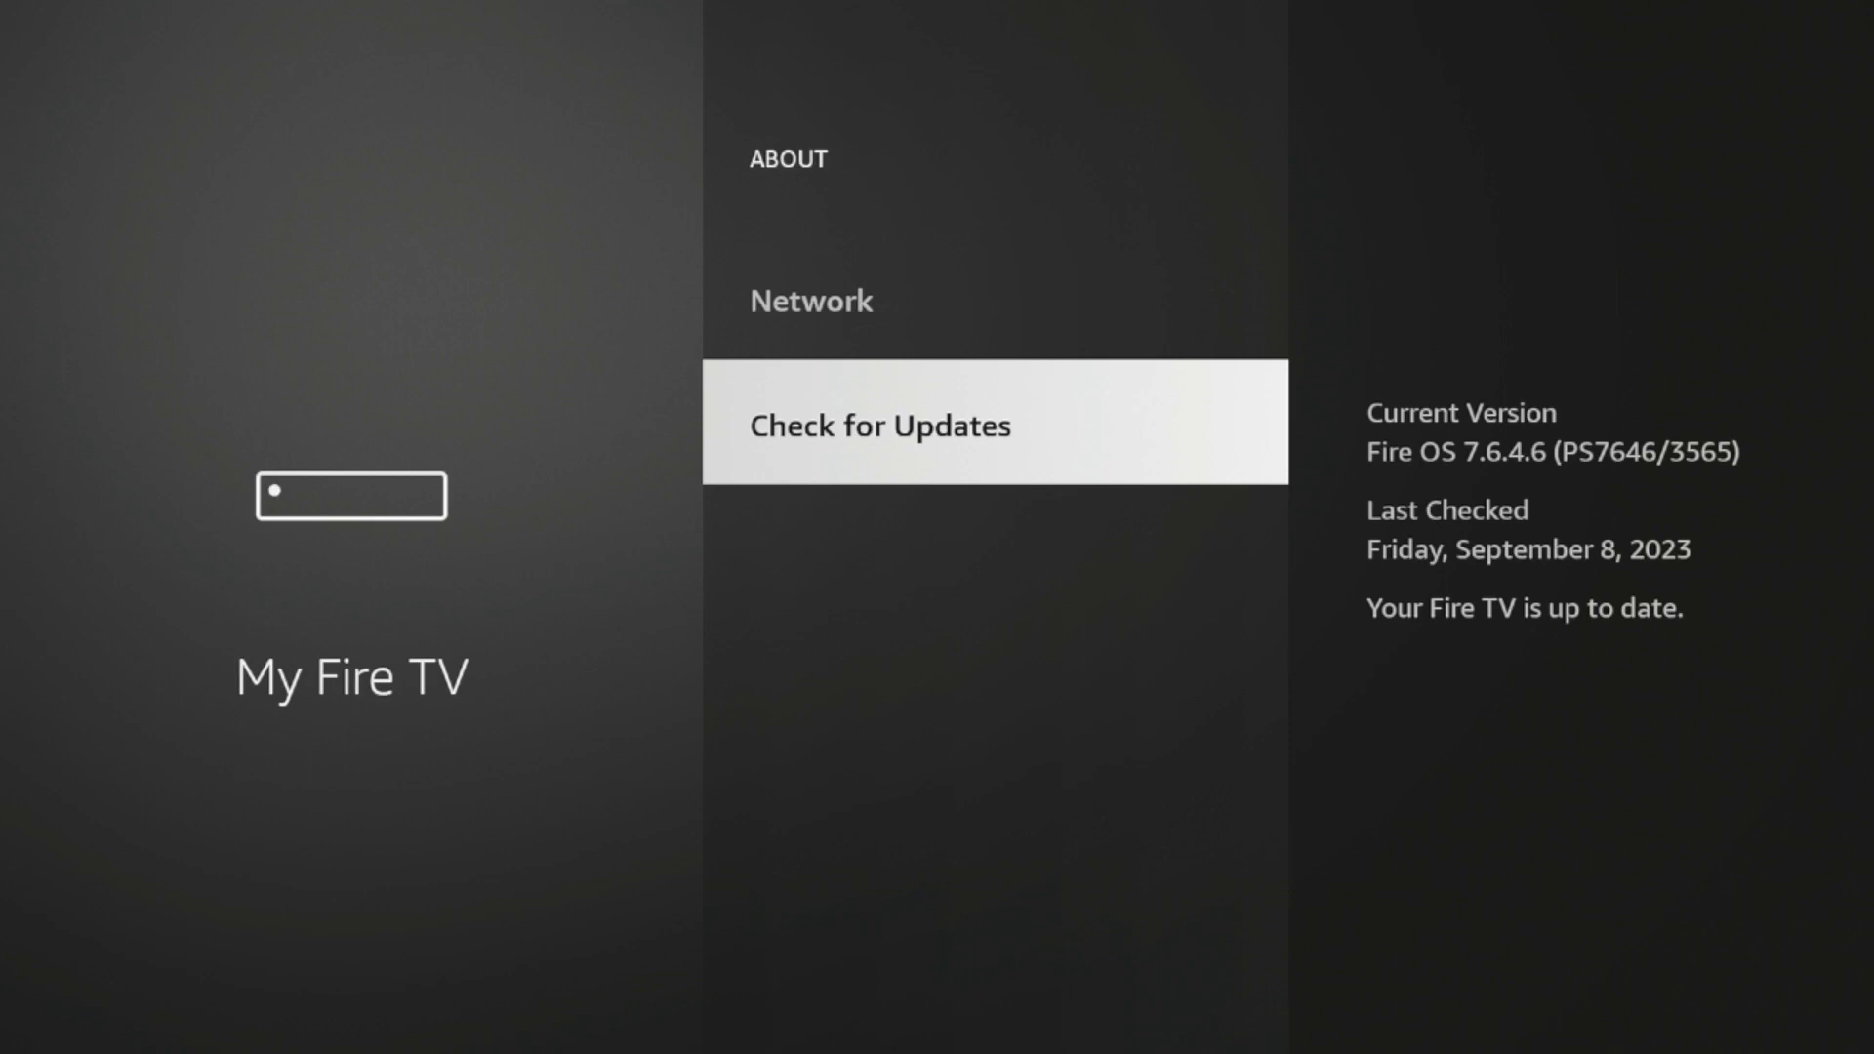
Return to the home screen after confirming Fire OS 7.6.4.6 is up to date
{"action": "key", "text": "Home"}
Browse the home screen sections, including Live, and come back to Home
{"action": "key", "text": "Left"}
{"action": "key", "text": "Right"}
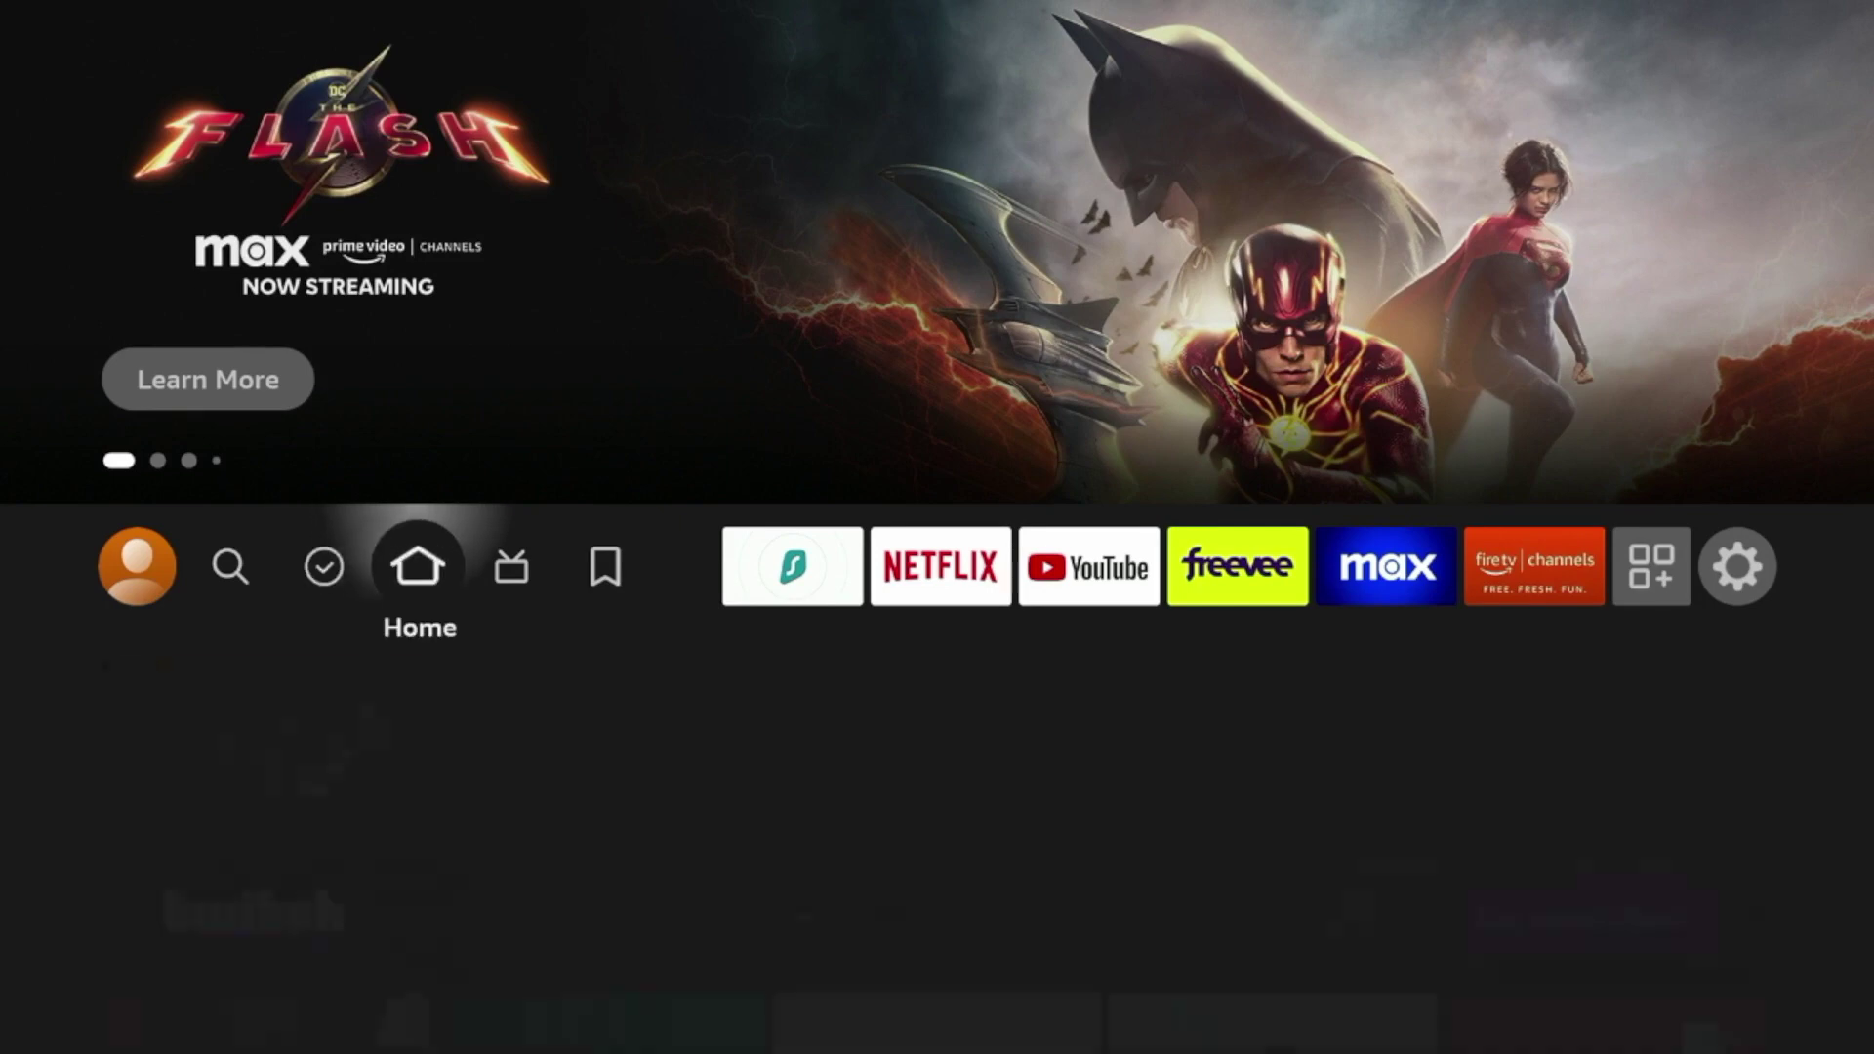
{"action": "key", "text": "Left"}
{"action": "key", "text": "Left"}
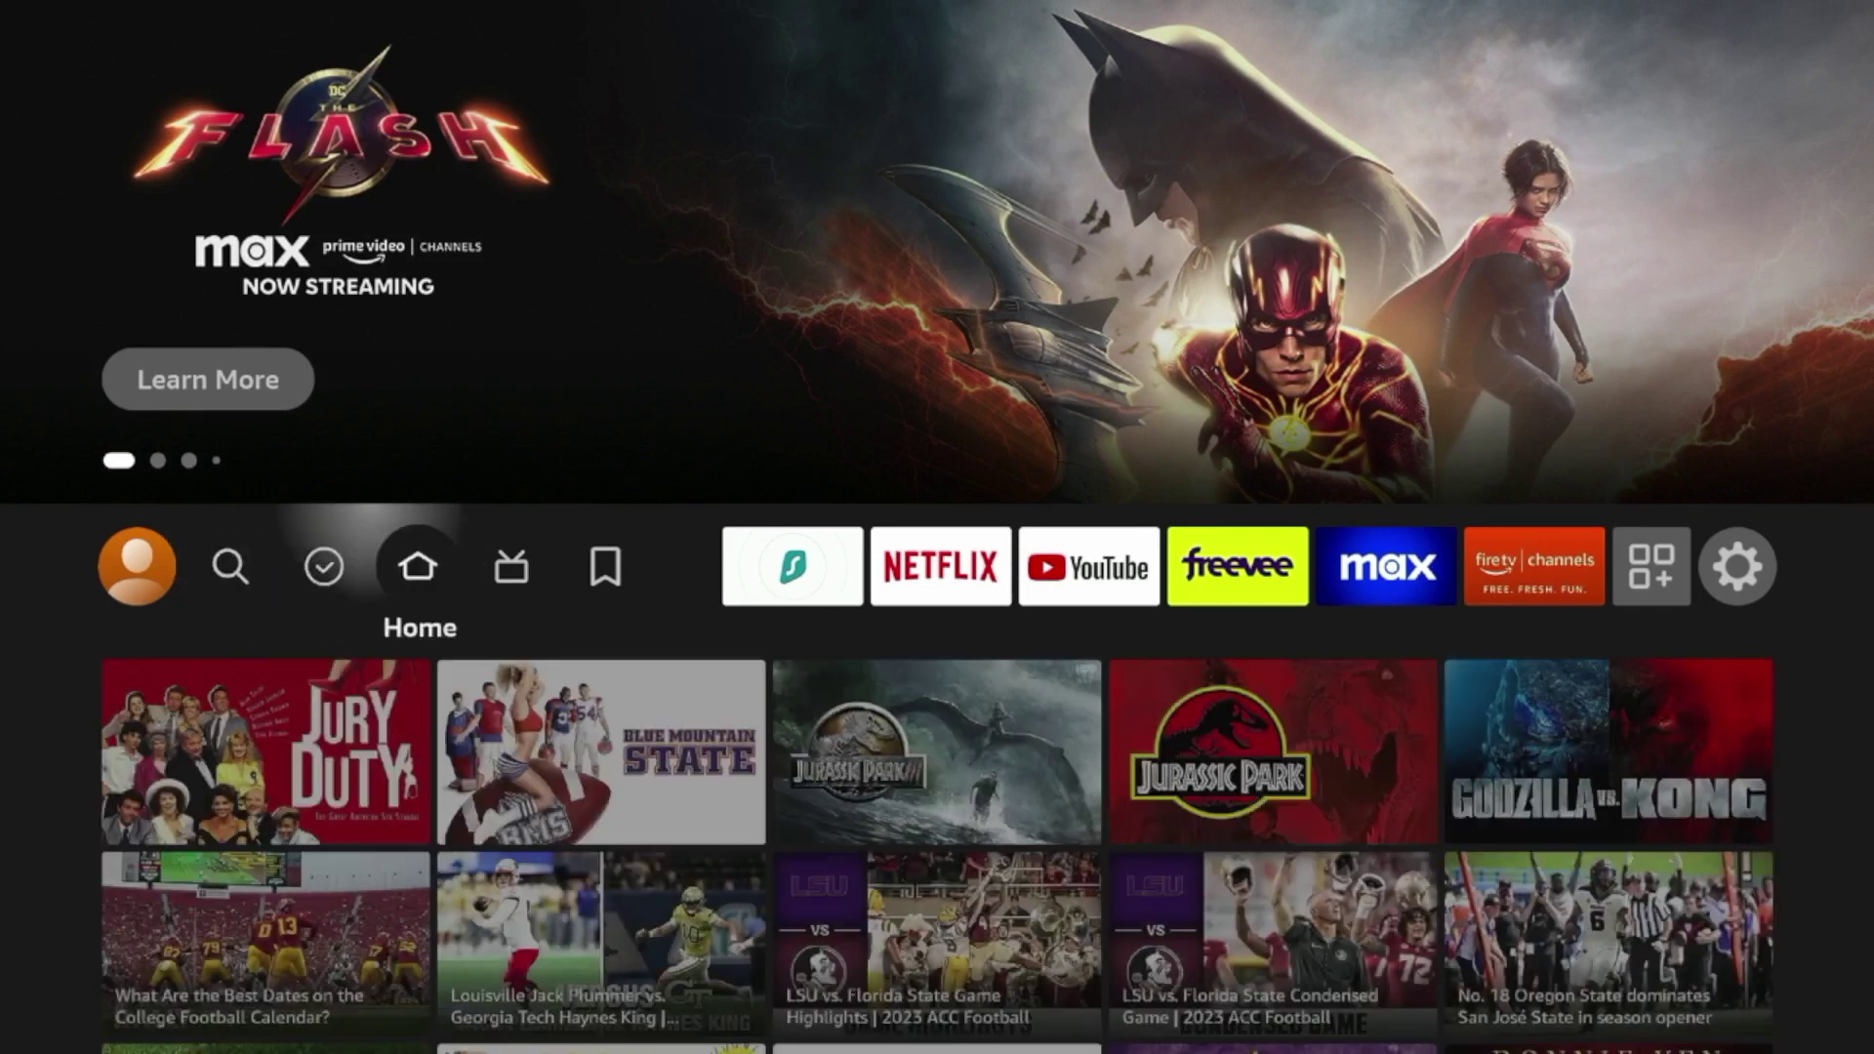
{"action": "key", "text": "Right"}
{"action": "key", "text": "Right"}
{"action": "key", "text": "Left"}
{"action": "key", "text": "Left"}
{"action": "key", "text": "Left"}
{"action": "key", "text": "Right"}
{"action": "key", "text": "Right"}
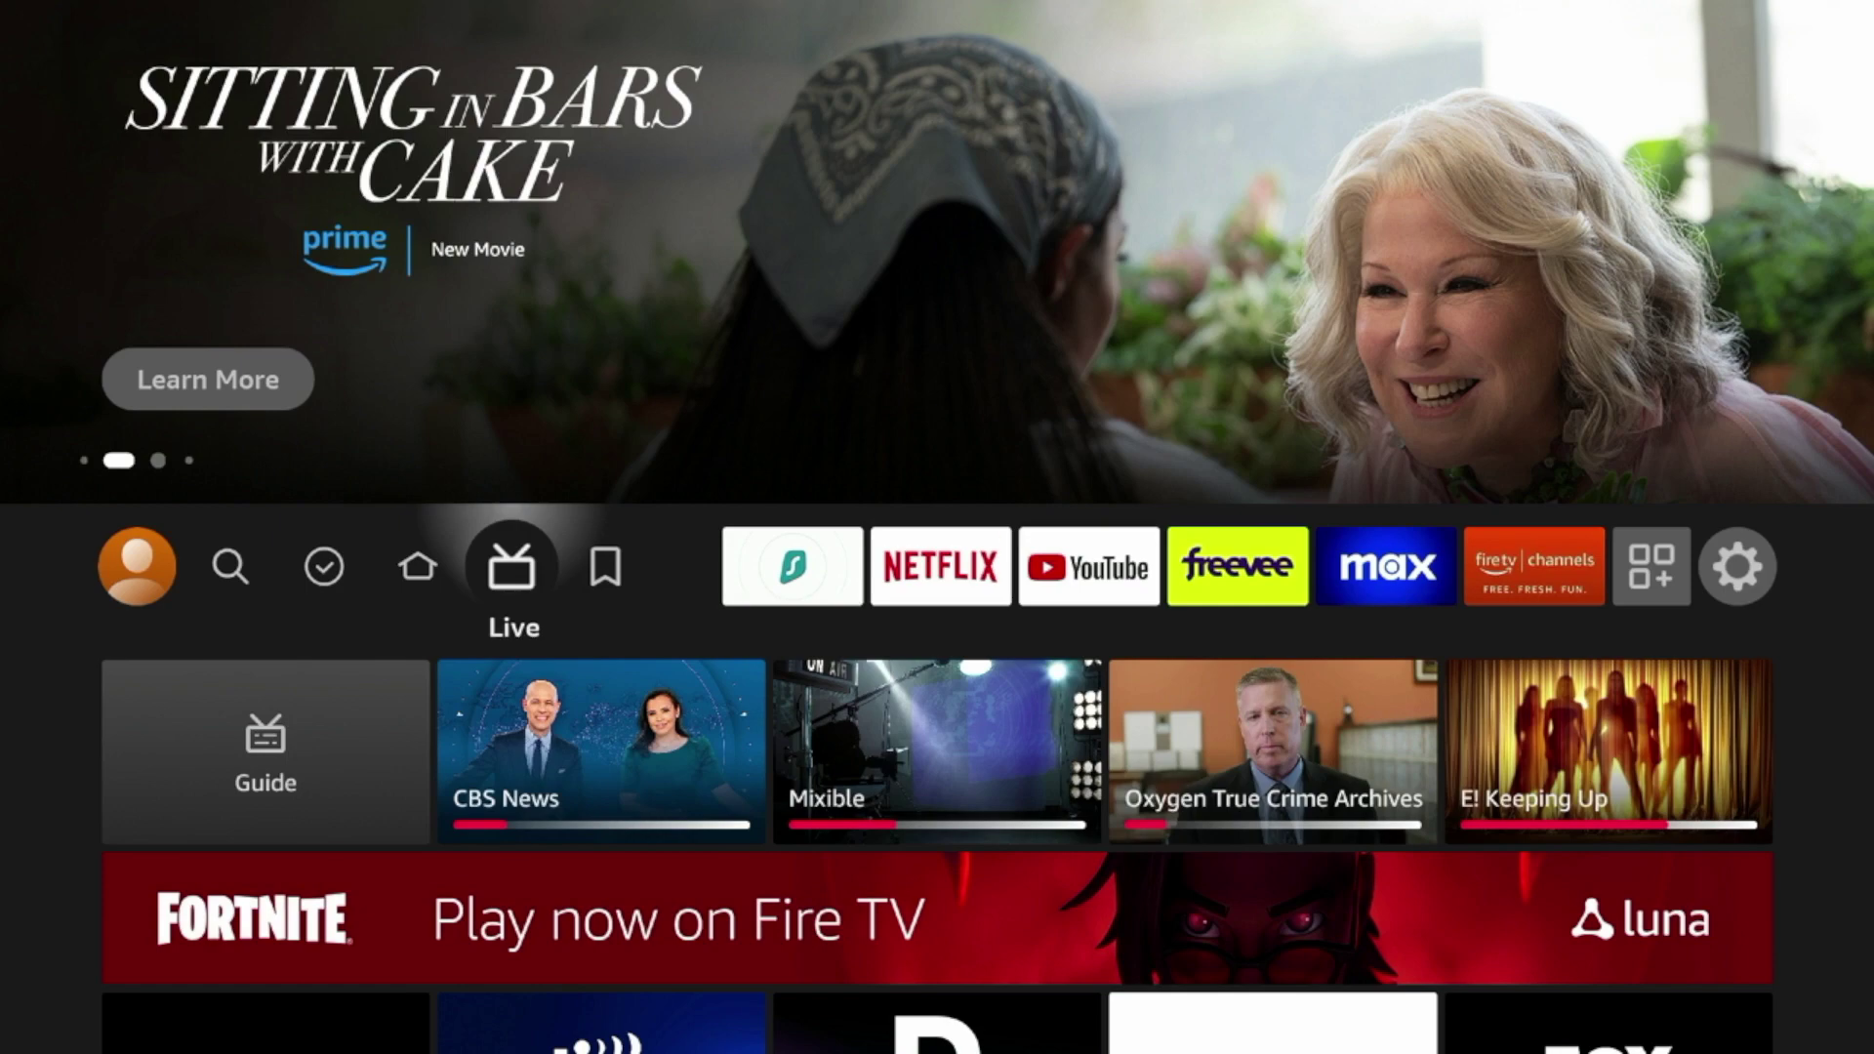
{"action": "key", "text": "Left"}
{"action": "key", "text": "Left"}
{"action": "key", "text": "Right"}
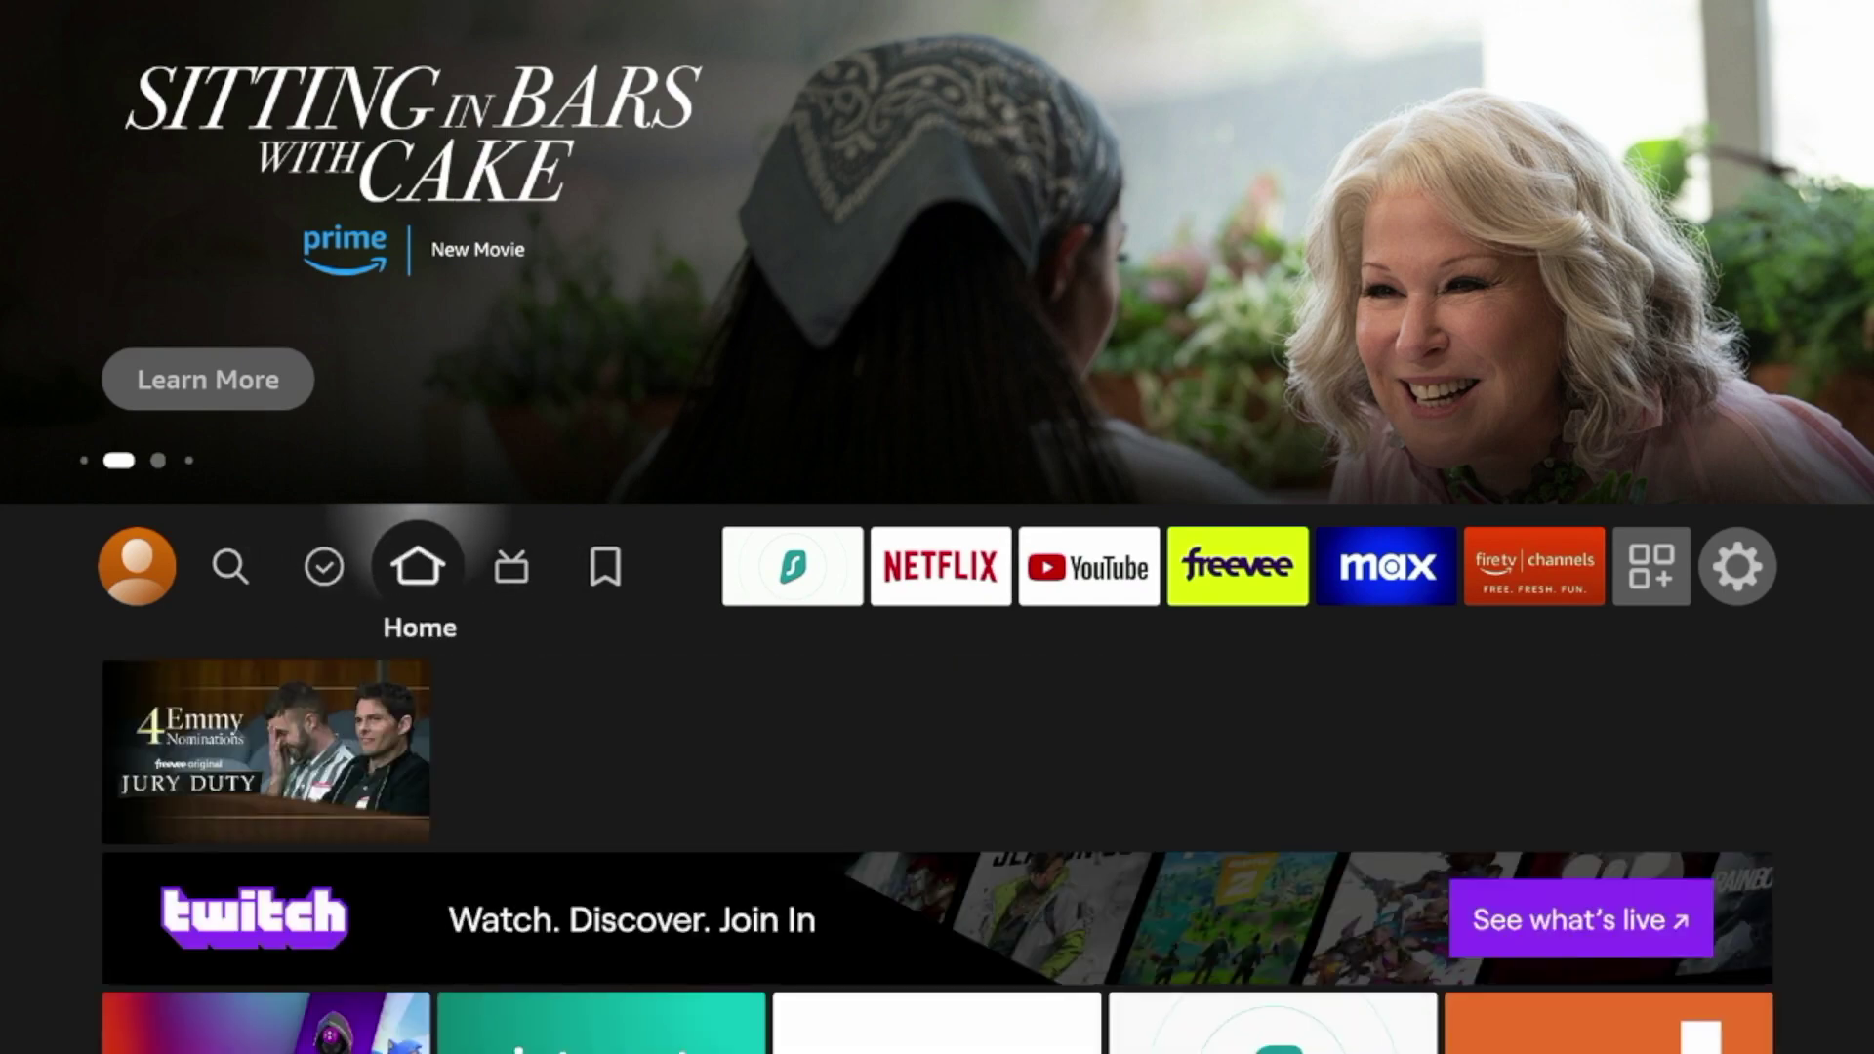
Open Find and move across the category tiles to Games
{"action": "key", "text": "Left"}
{"action": "key", "text": "Left"}
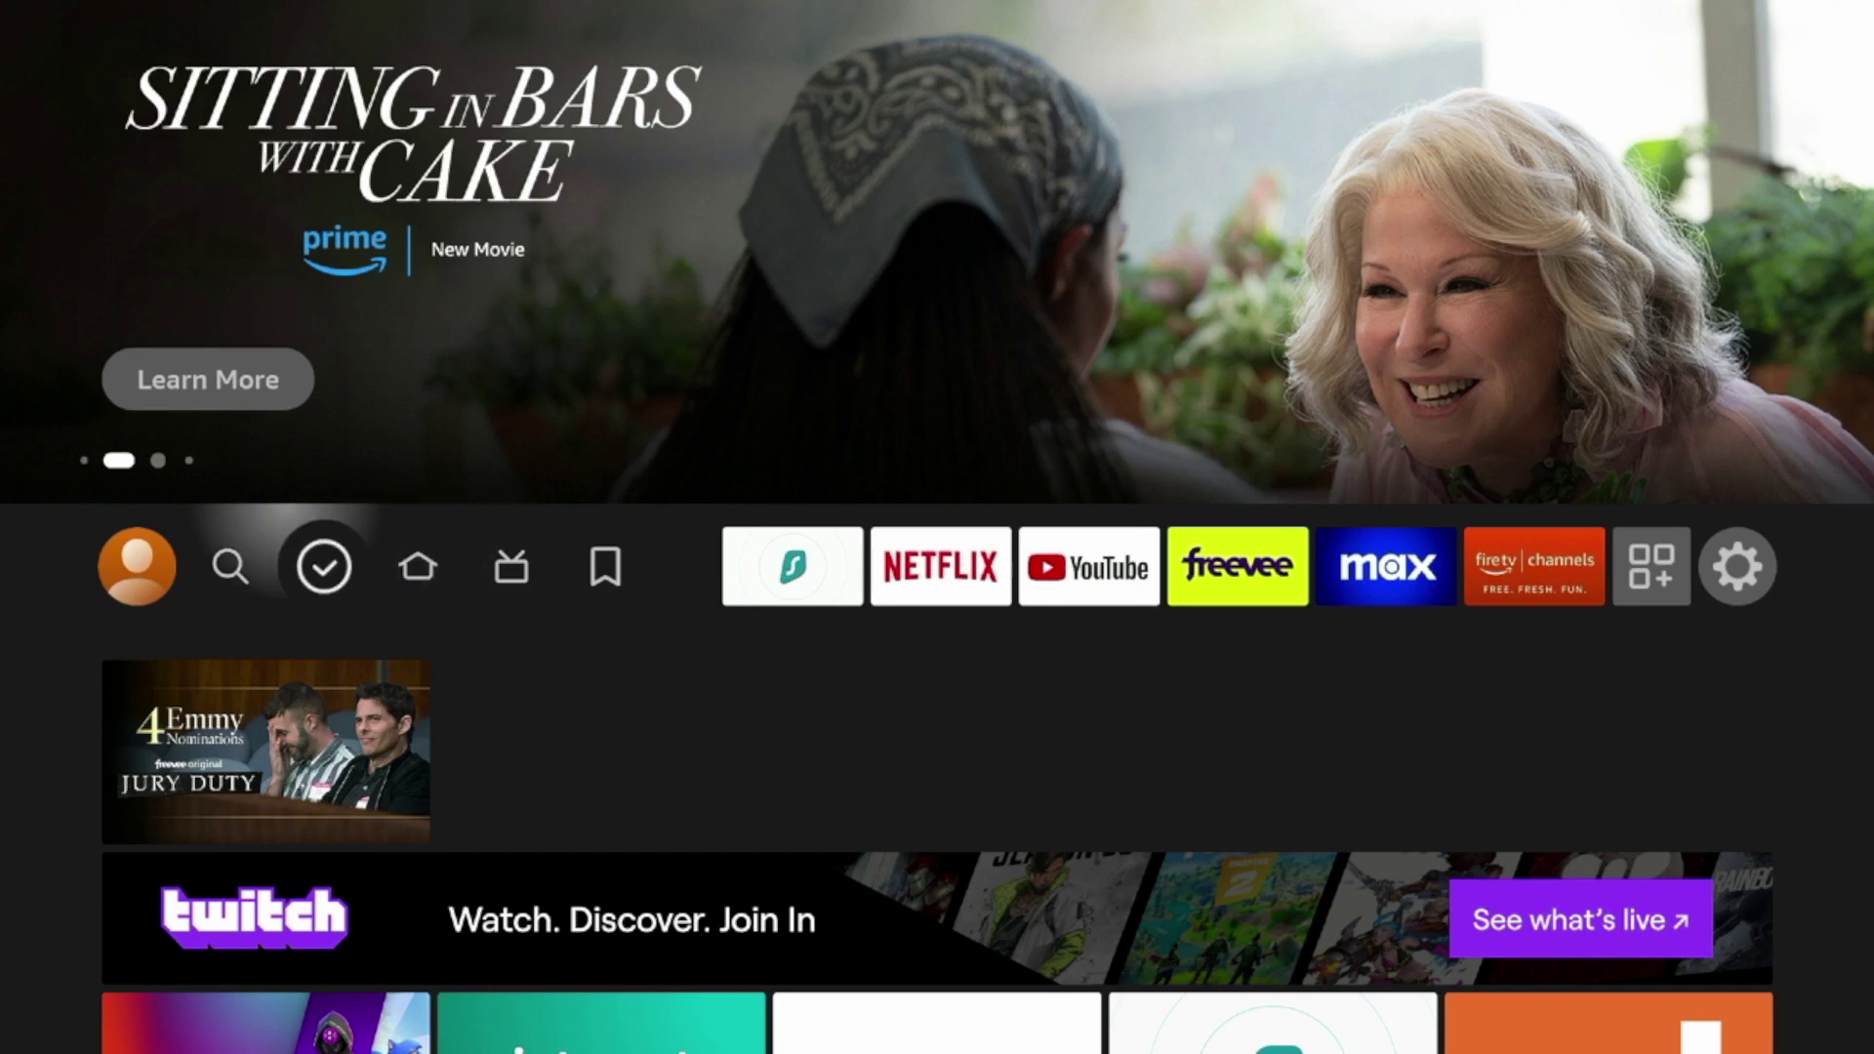
{"action": "key", "text": "Down"}
{"action": "key", "text": "Down"}
{"action": "key", "text": "Right"}
{"action": "key", "text": "Right"}
{"action": "key", "text": "Right"}
{"action": "key", "text": "Right"}
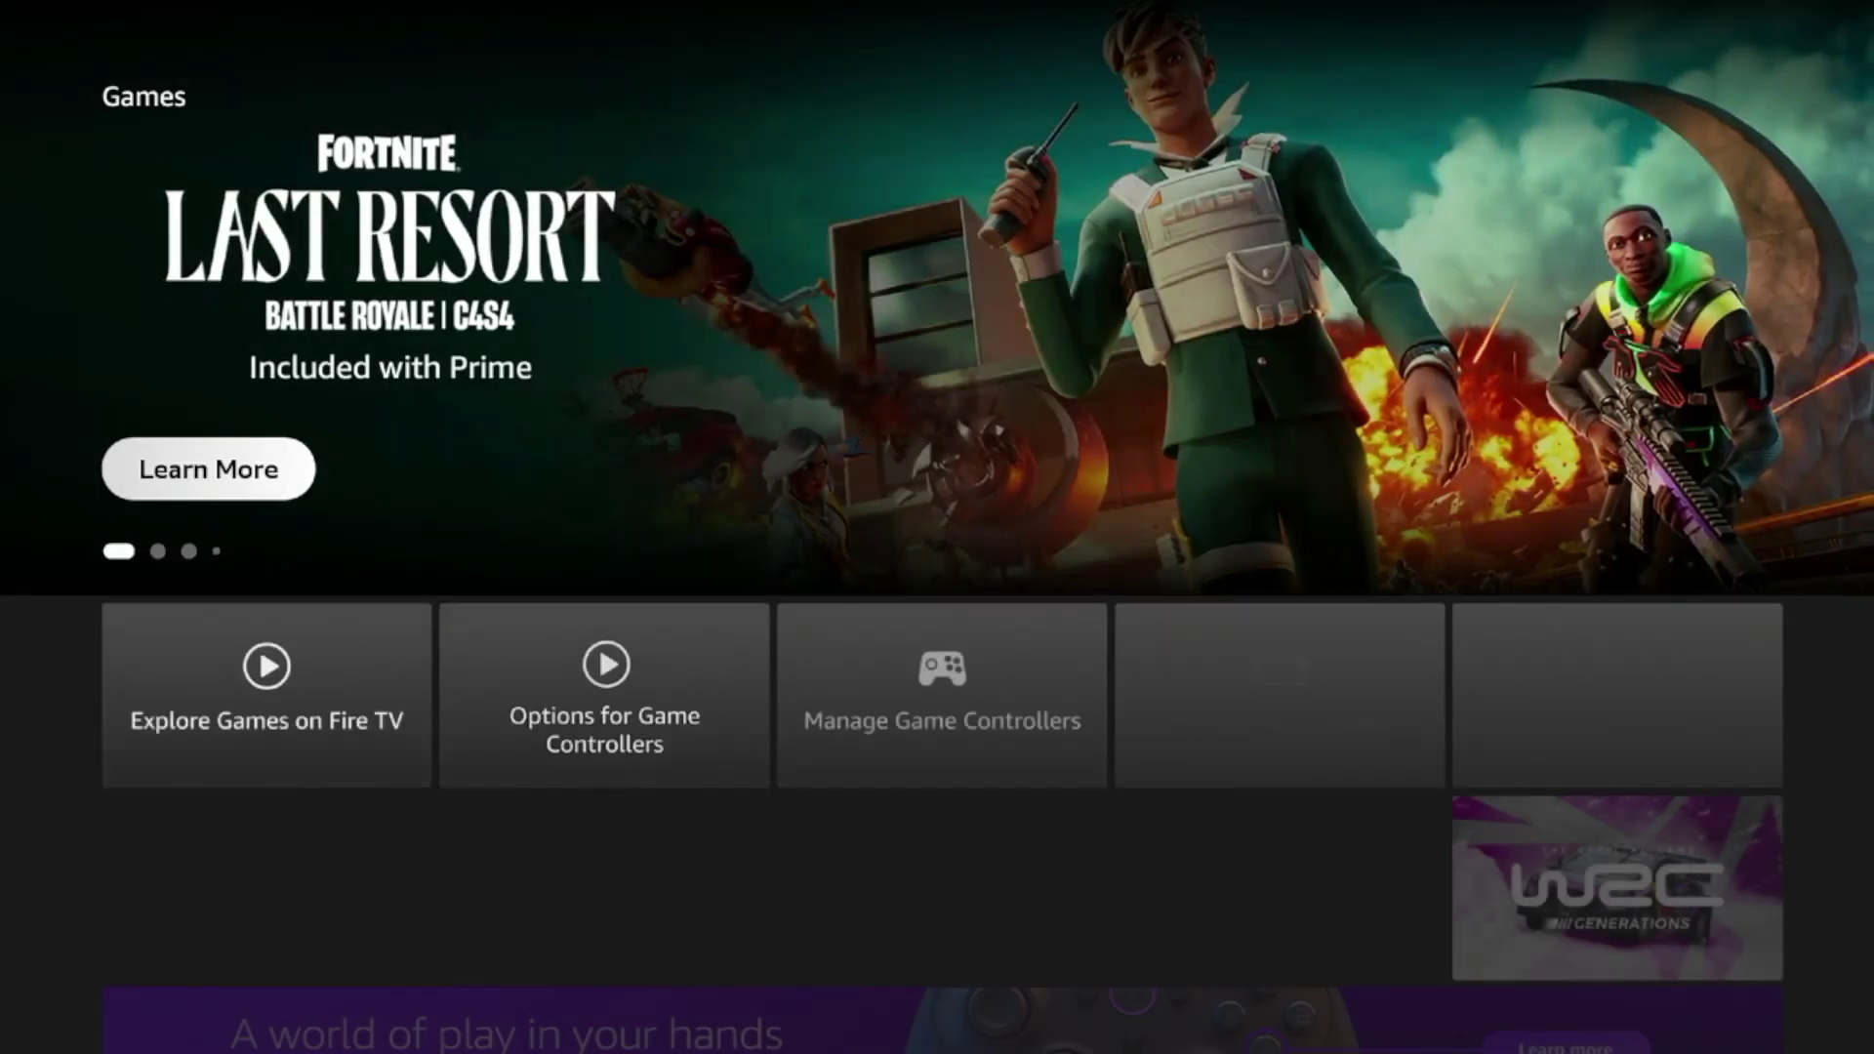
Look over the Explore Games and Game Controllers tiles below the Fortnite banner
{"action": "key", "text": "Down"}
{"action": "key", "text": "Right"}
{"action": "key", "text": "Left"}
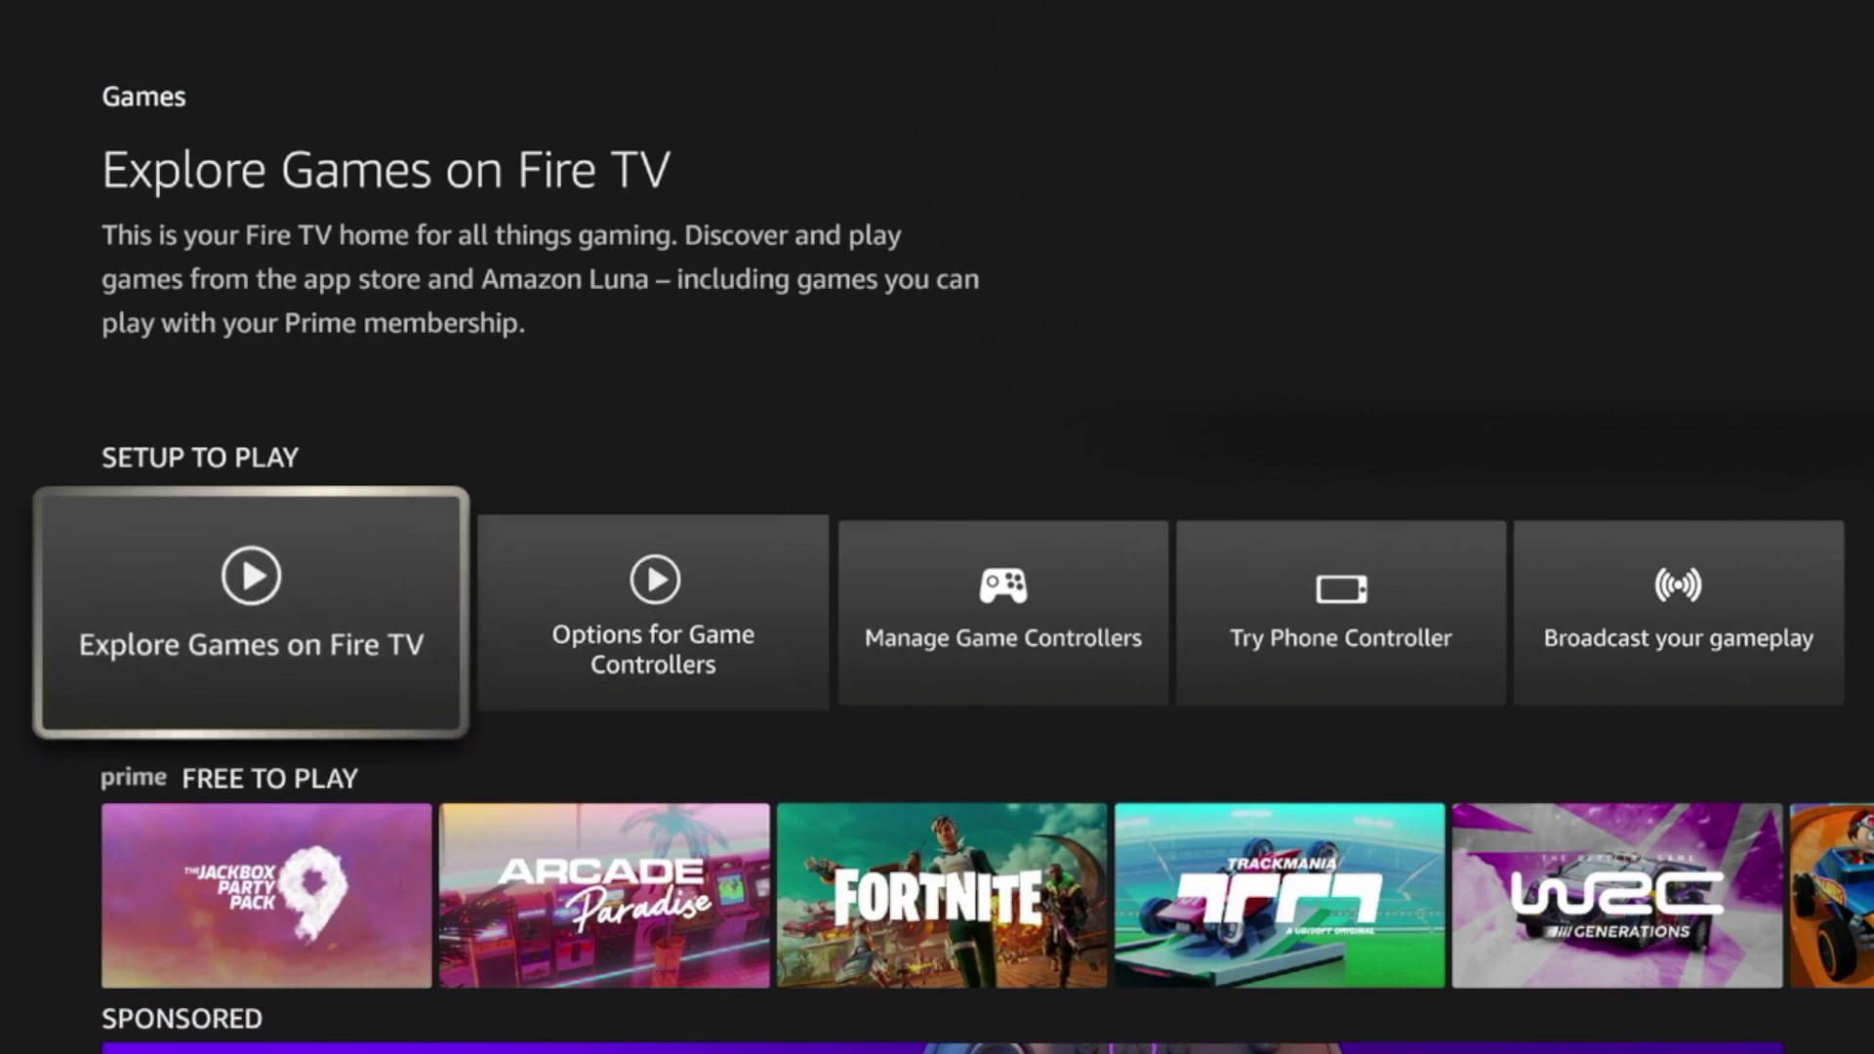
{"action": "key", "text": "Up"}
{"action": "key", "text": "Down"}
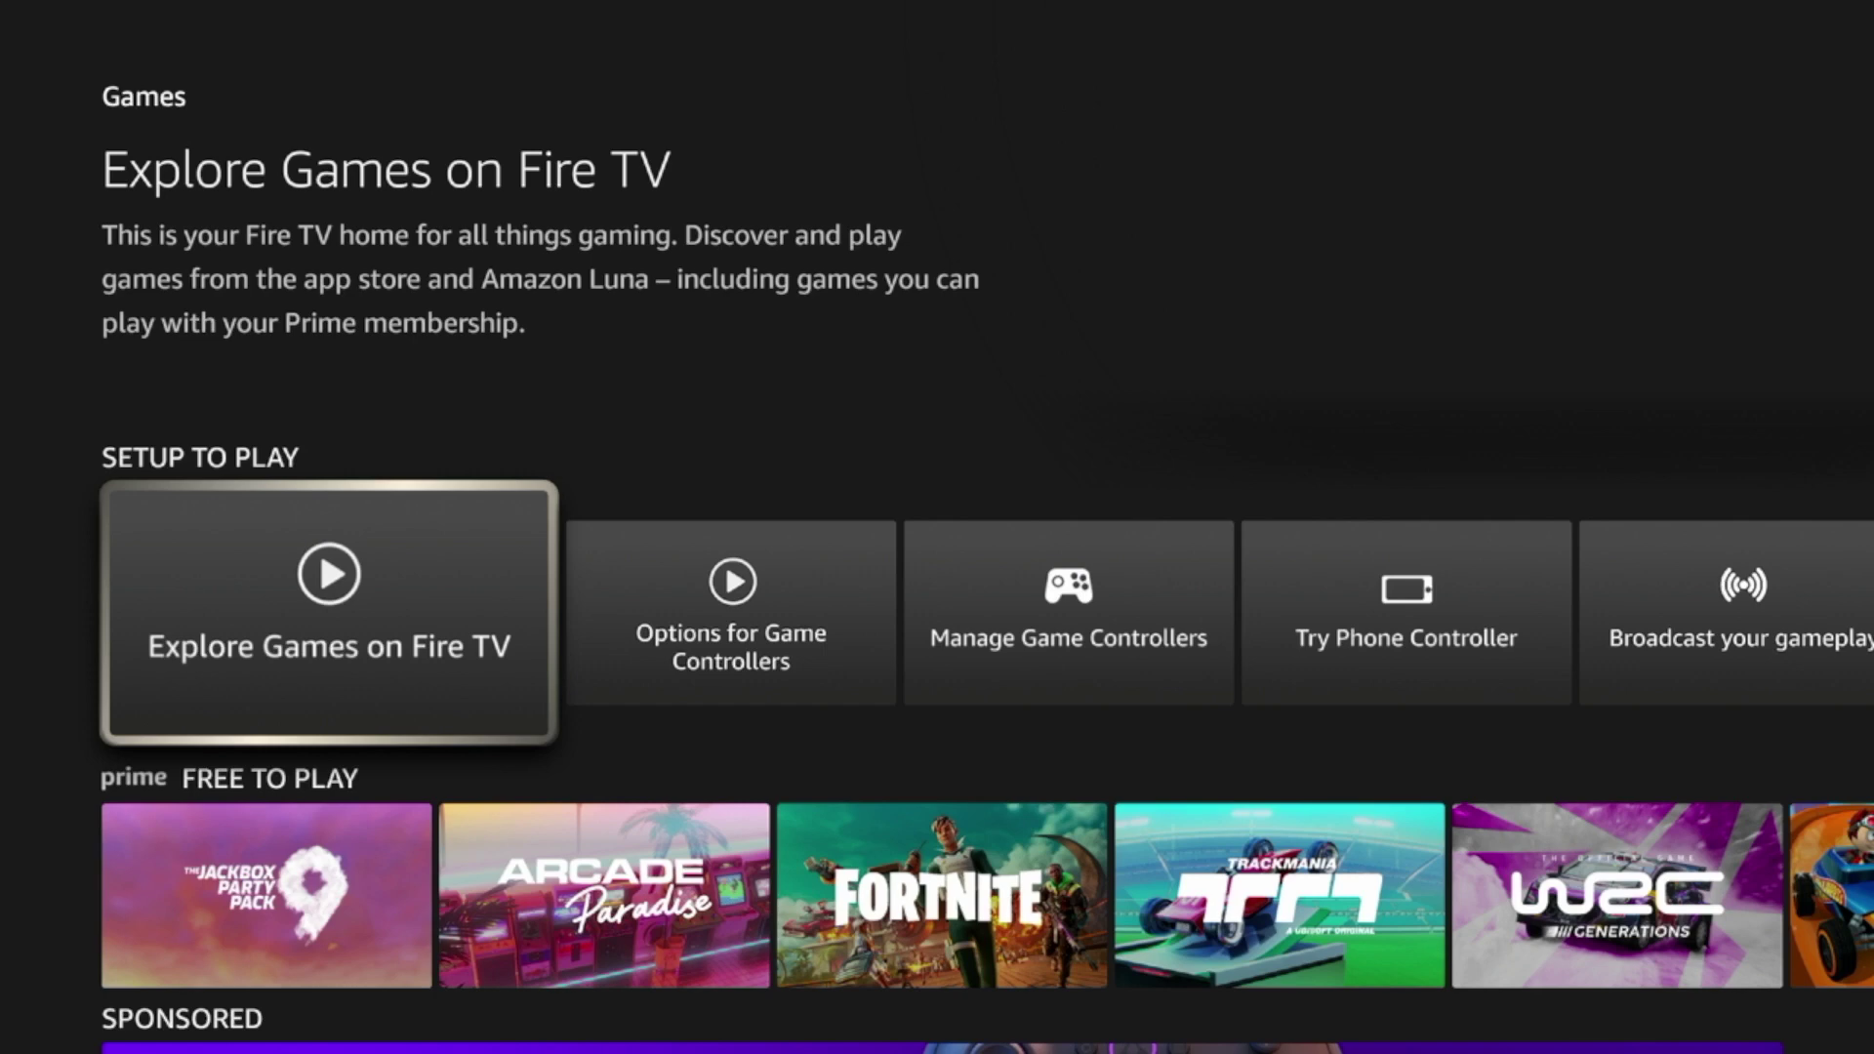
{"action": "key", "text": "Right"}
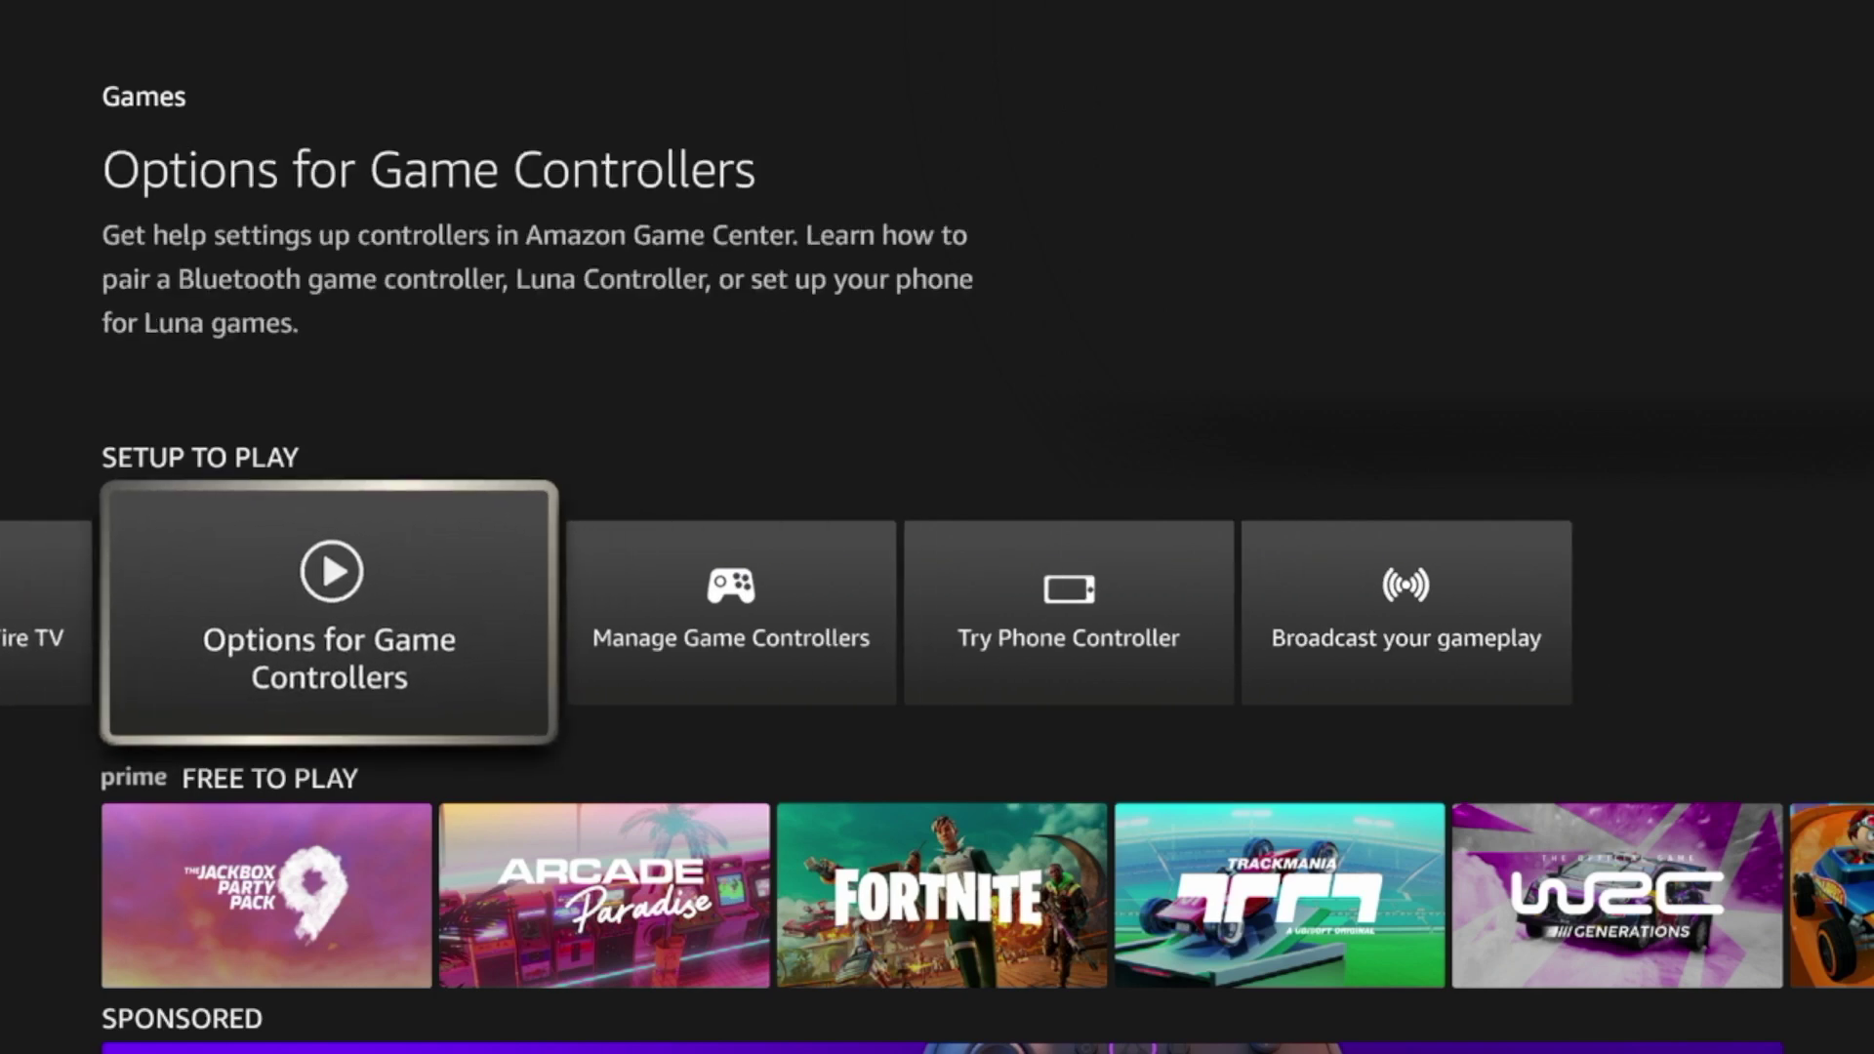
{"action": "key", "text": "Right"}
{"action": "key", "text": "Right"}
{"action": "key", "text": "Right"}
{"action": "key", "text": "Left"}
{"action": "key", "text": "Left"}
{"action": "key", "text": "Left"}
{"action": "key", "text": "Left"}
Scroll through Trending Games and gameplay broadcasts, then return to the home screen
{"action": "key", "text": "Down"}
{"action": "key", "text": "Down"}
{"action": "key", "text": "Down"}
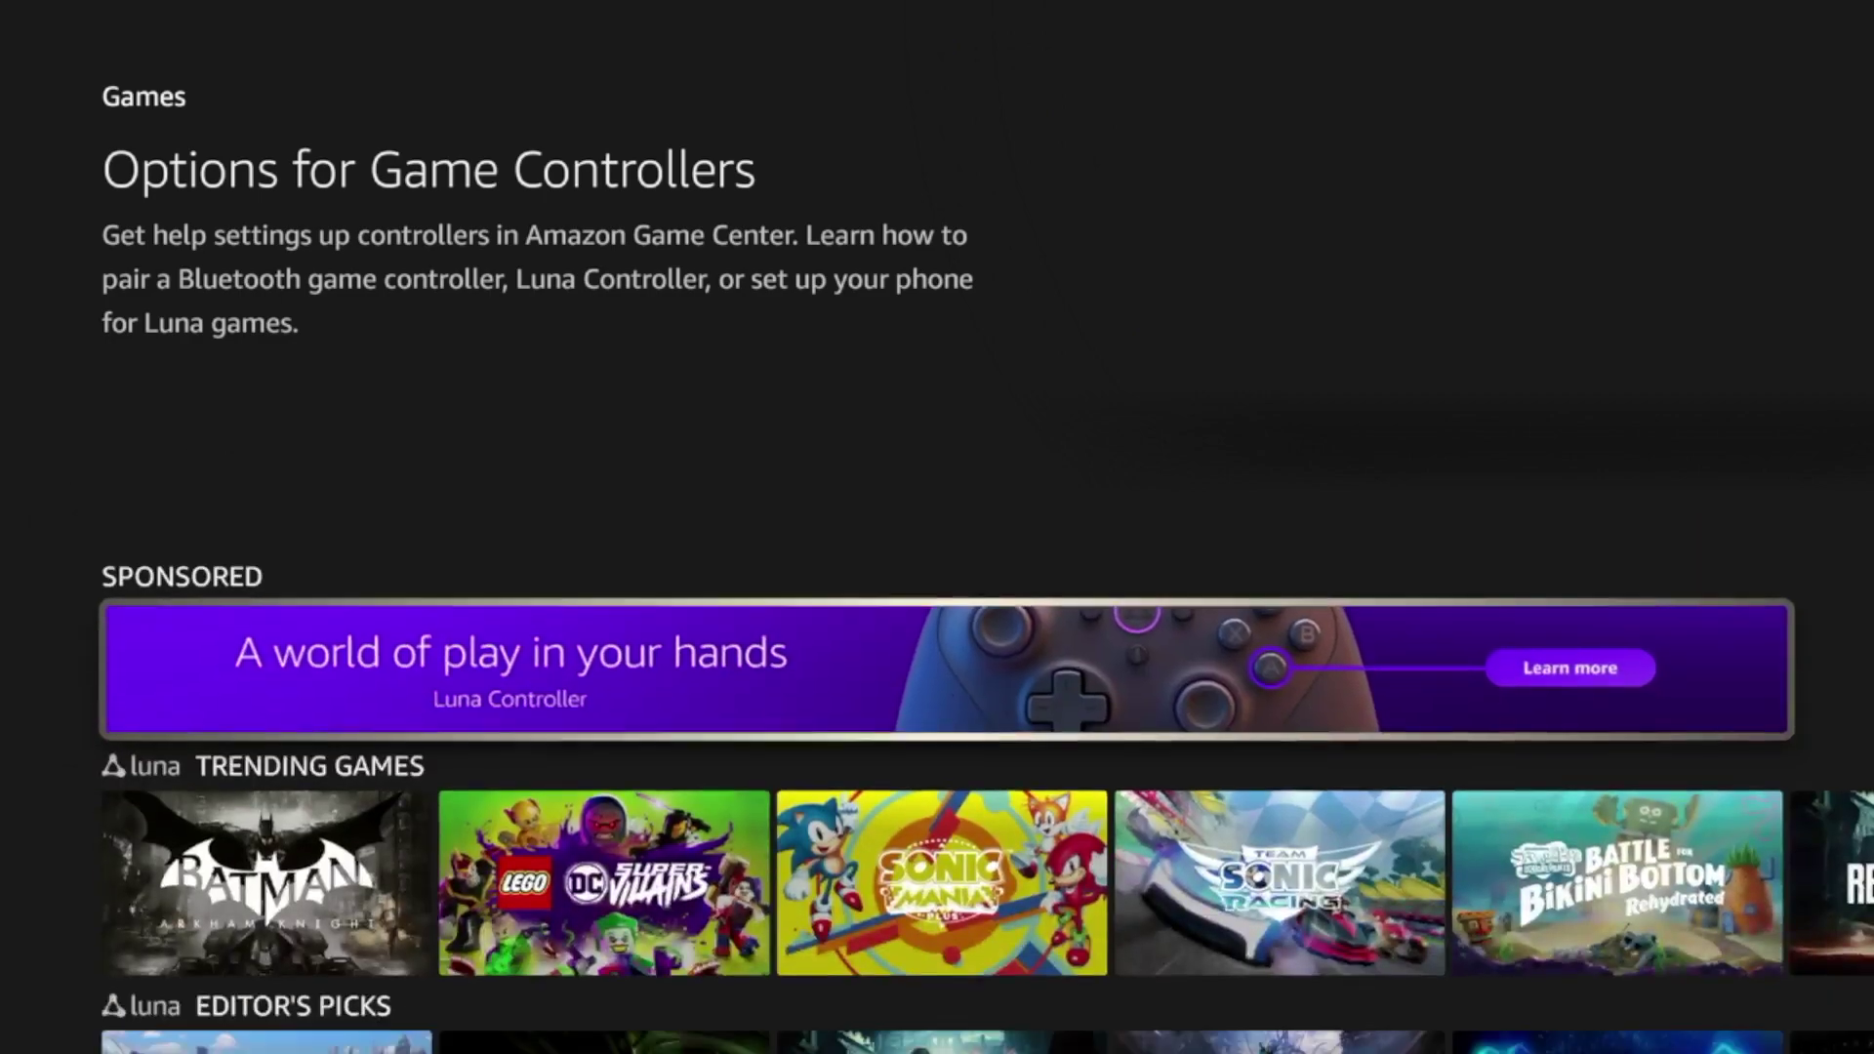
{"action": "key", "text": "Down"}
{"action": "key", "text": "Down"}
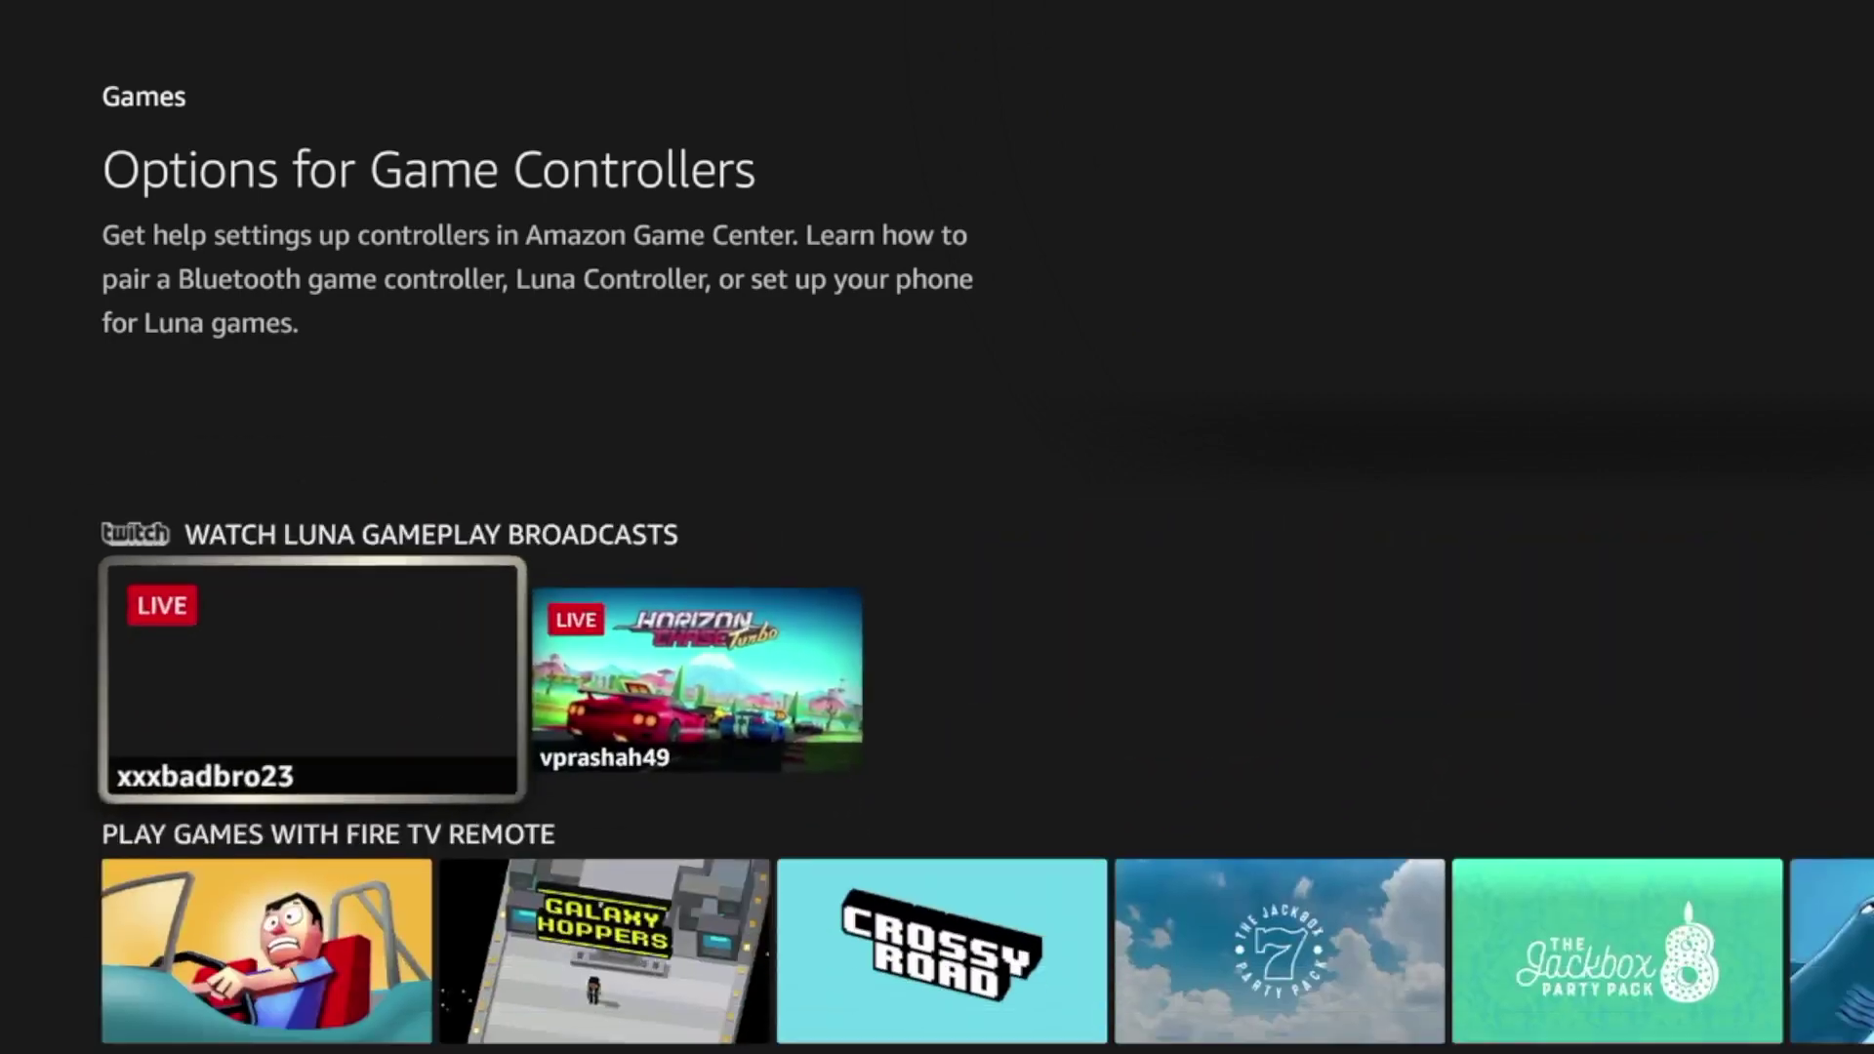
{"action": "key", "text": "Home"}
{"action": "key", "text": "Left"}
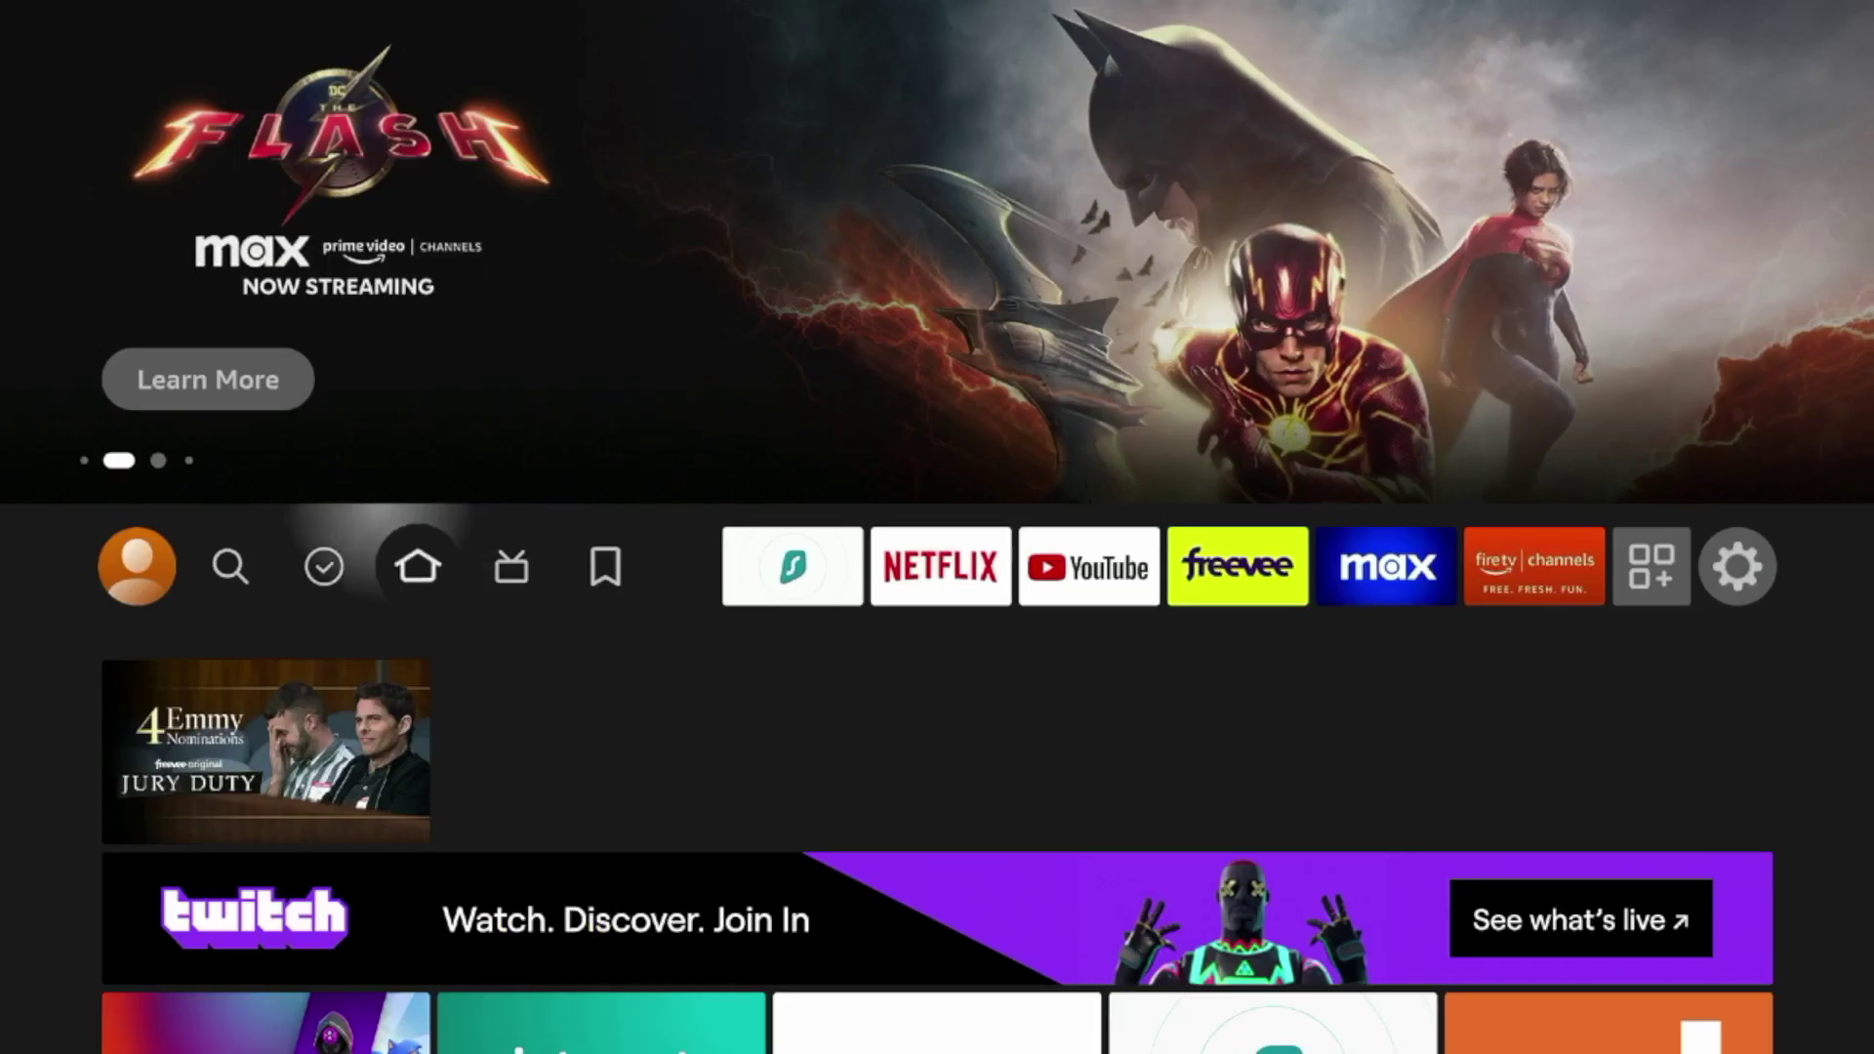
{"action": "key", "text": "Left"}
Go to Settings > Applications > Manage Installed Applications and select Amazon Kids
{"action": "key", "text": "Right"}
{"action": "key", "text": "Right"}
{"action": "key", "text": "Right"}
{"action": "key", "text": "Right"}
{"action": "key", "text": "Right"}
{"action": "key", "text": "Right"}
{"action": "key", "text": "Right"}
{"action": "key", "text": "Right"}
{"action": "key", "text": "Right"}
{"action": "key", "text": "Right"}
{"action": "key", "text": "Right"}
{"action": "key", "text": "Right"}
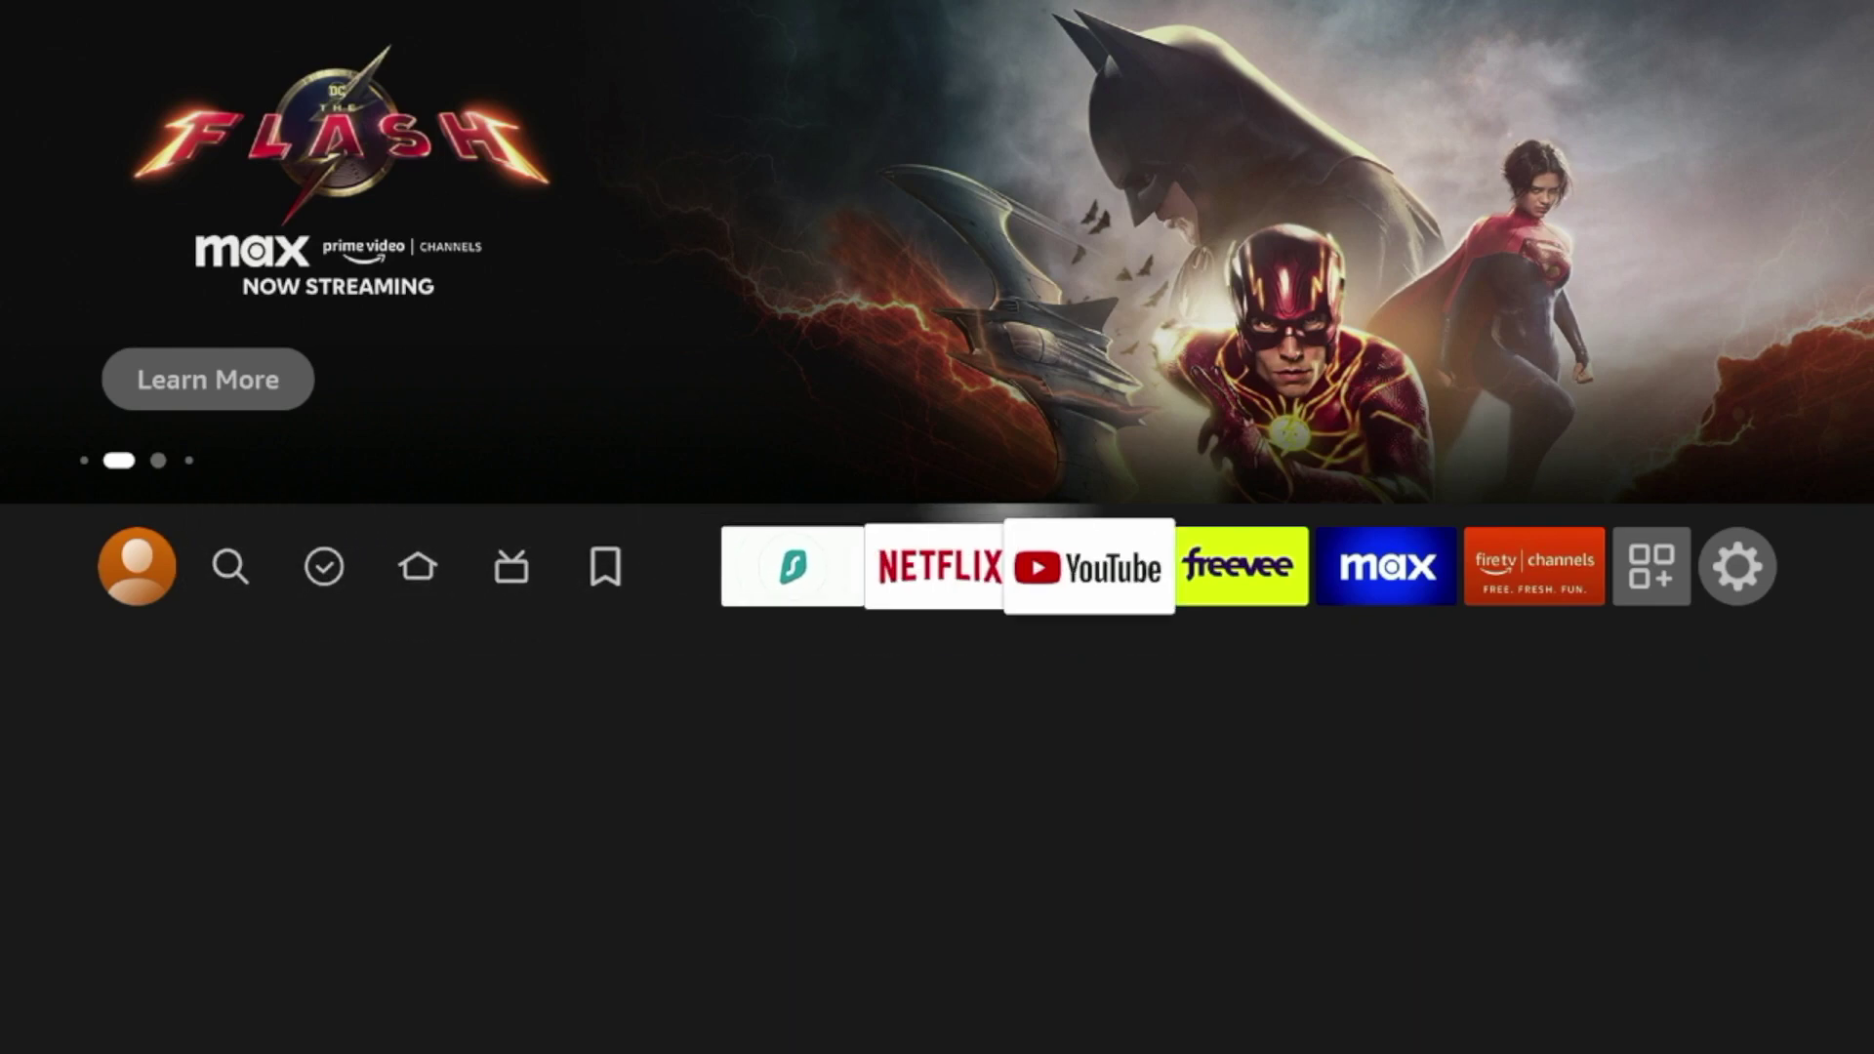
{"action": "key", "text": "Down"}
{"action": "key", "text": "Down"}
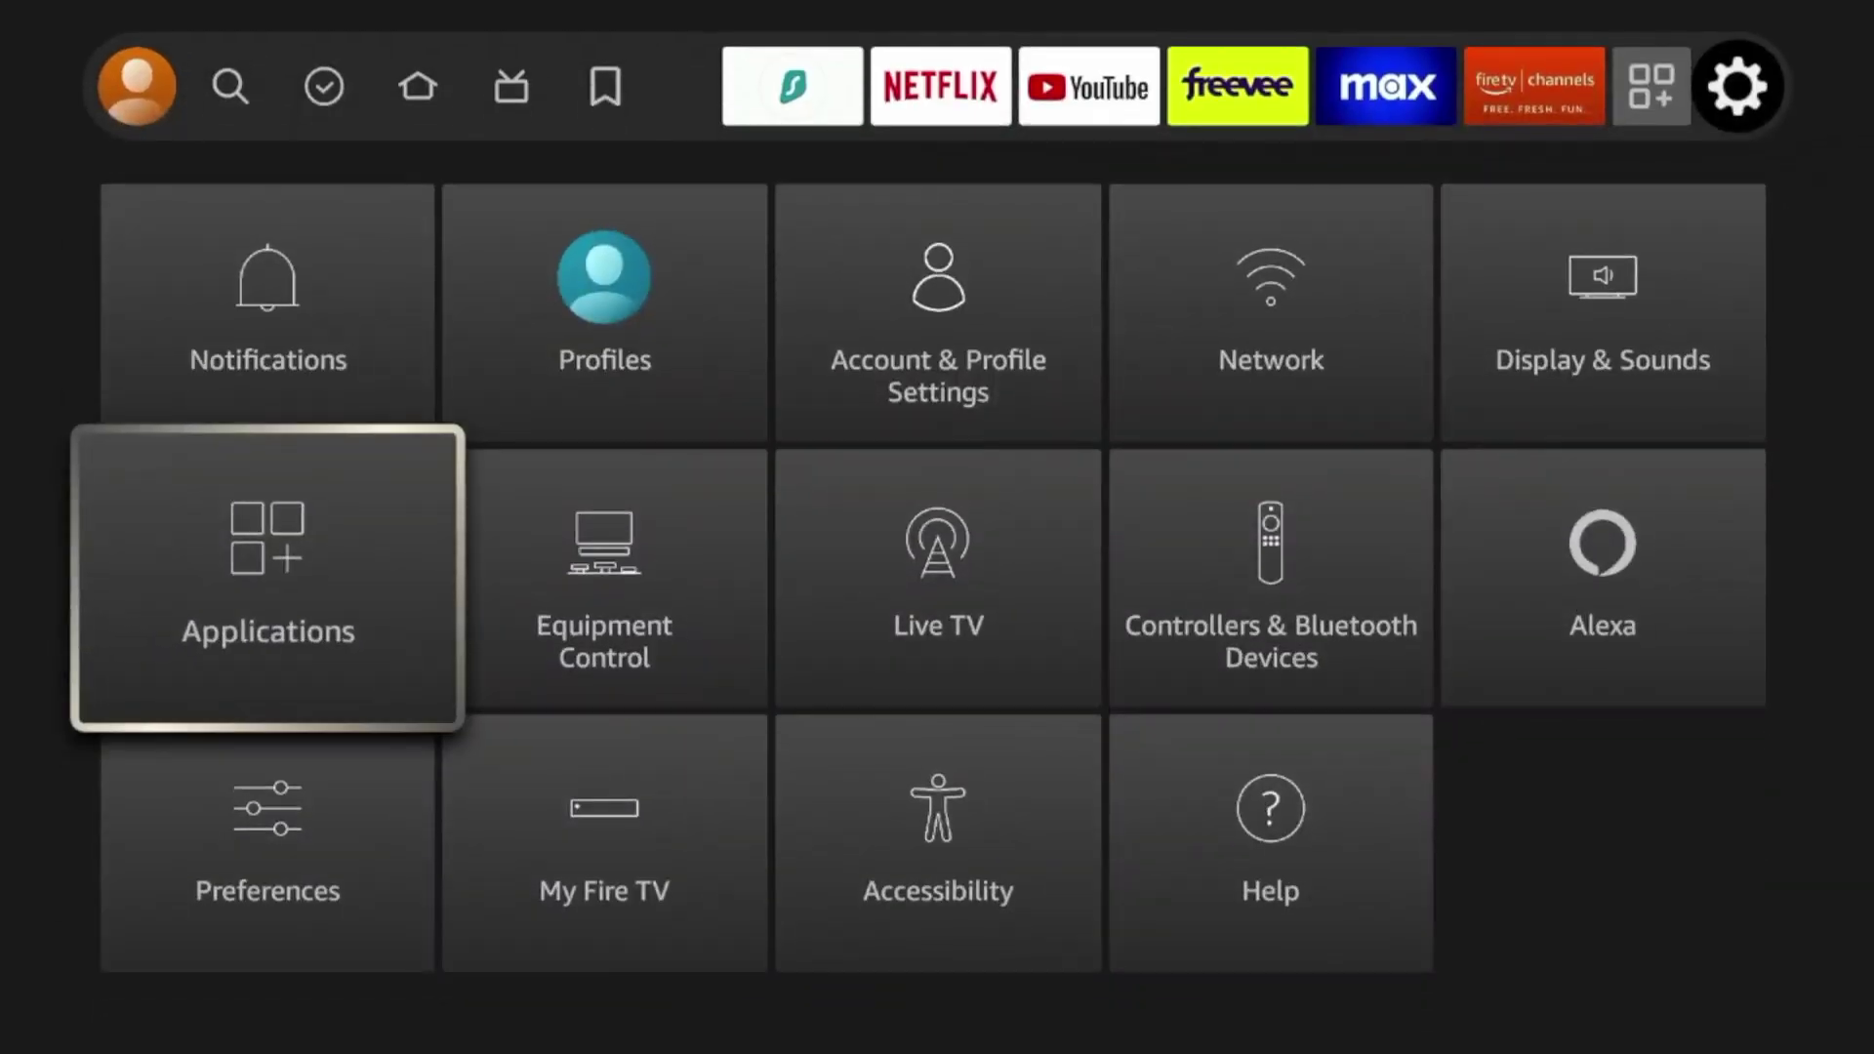
{"action": "key", "text": "Return"}
{"action": "key", "text": "Down"}
{"action": "key", "text": "Down"}
{"action": "key", "text": "Down"}
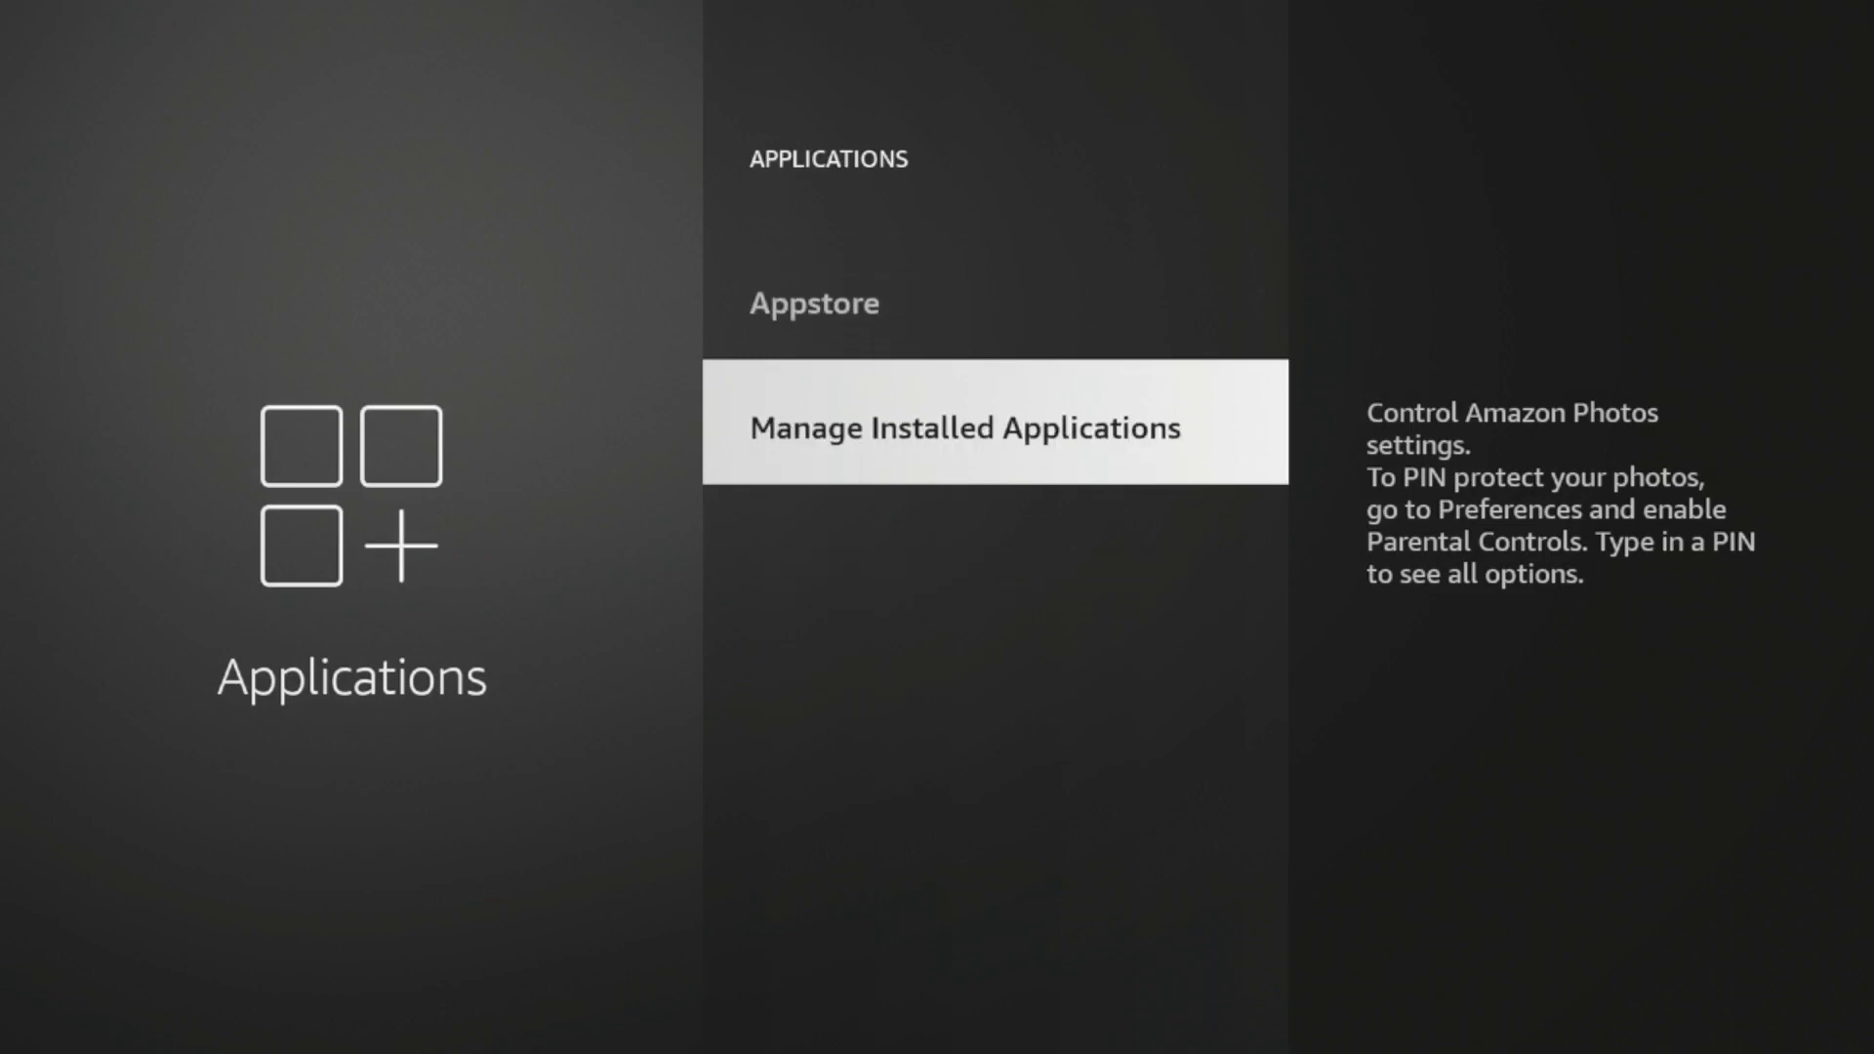
{"action": "key", "text": "Return"}
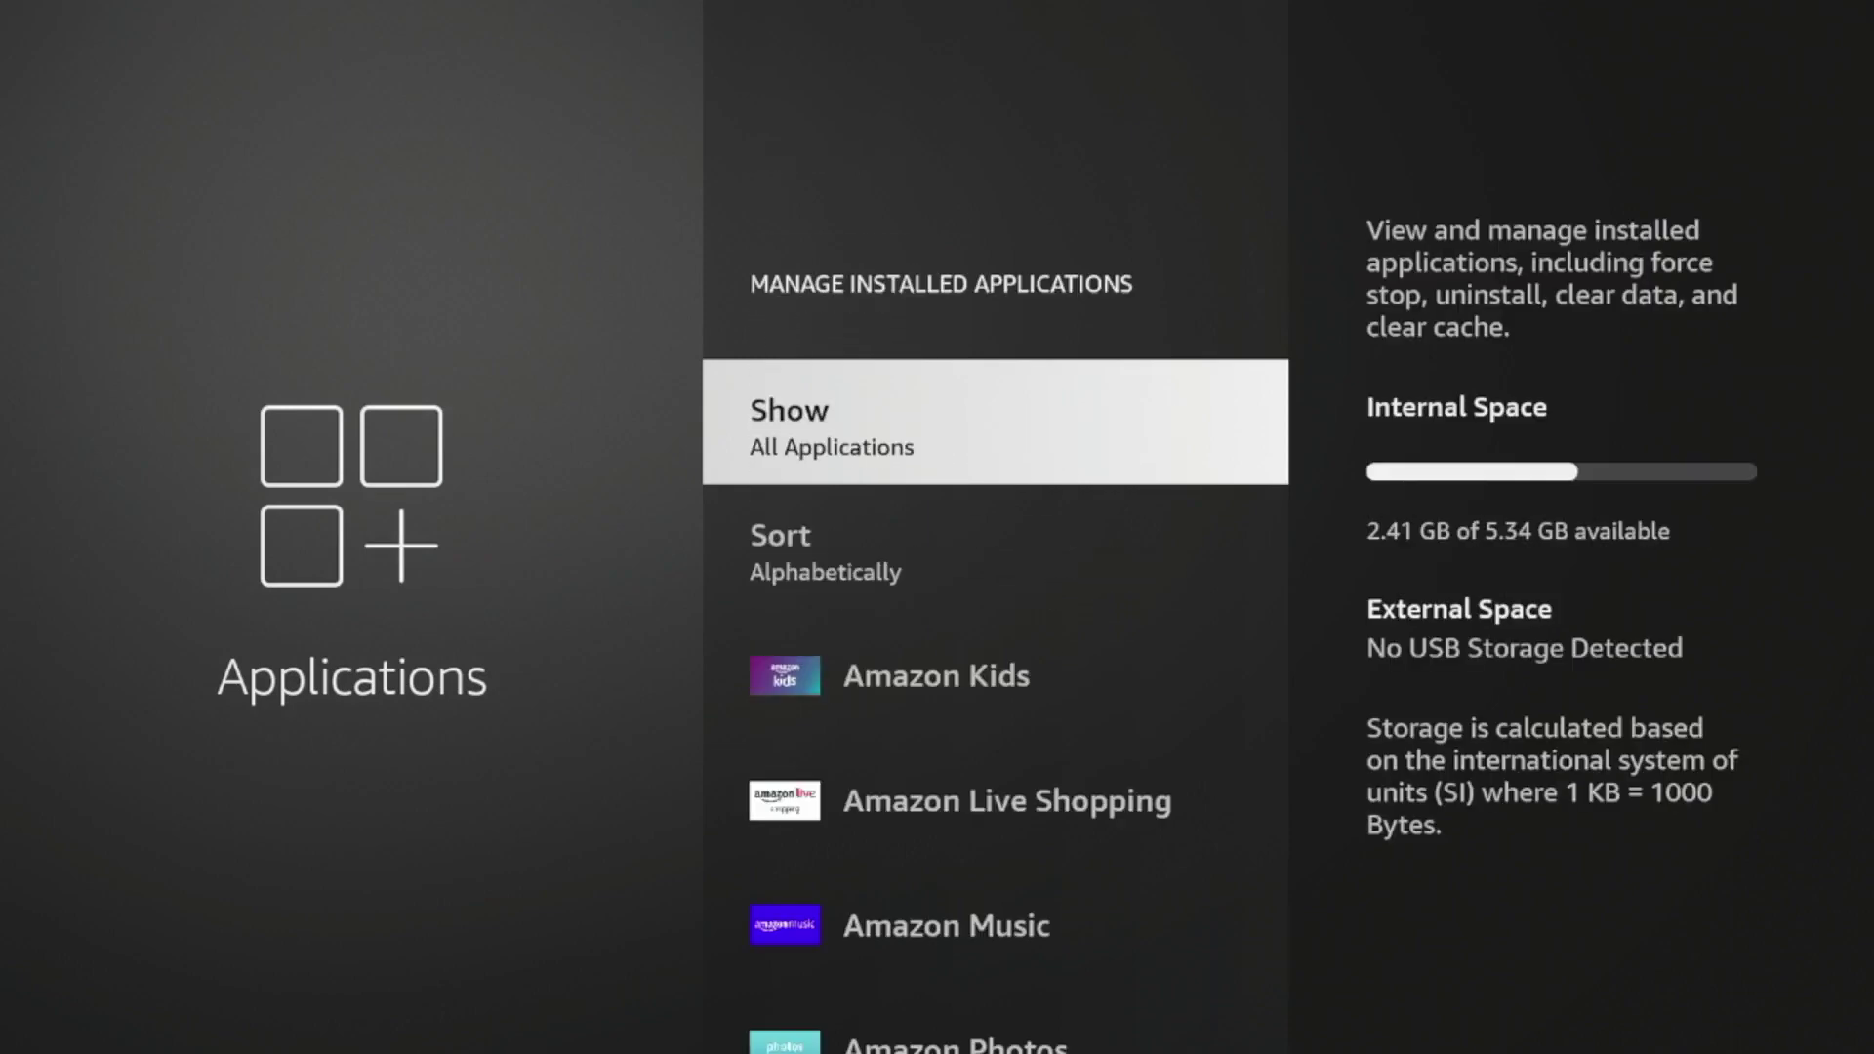
{"action": "key", "text": "Down"}
{"action": "key", "text": "Down"}
{"action": "key", "text": "Down"}
{"action": "key", "text": "Up"}
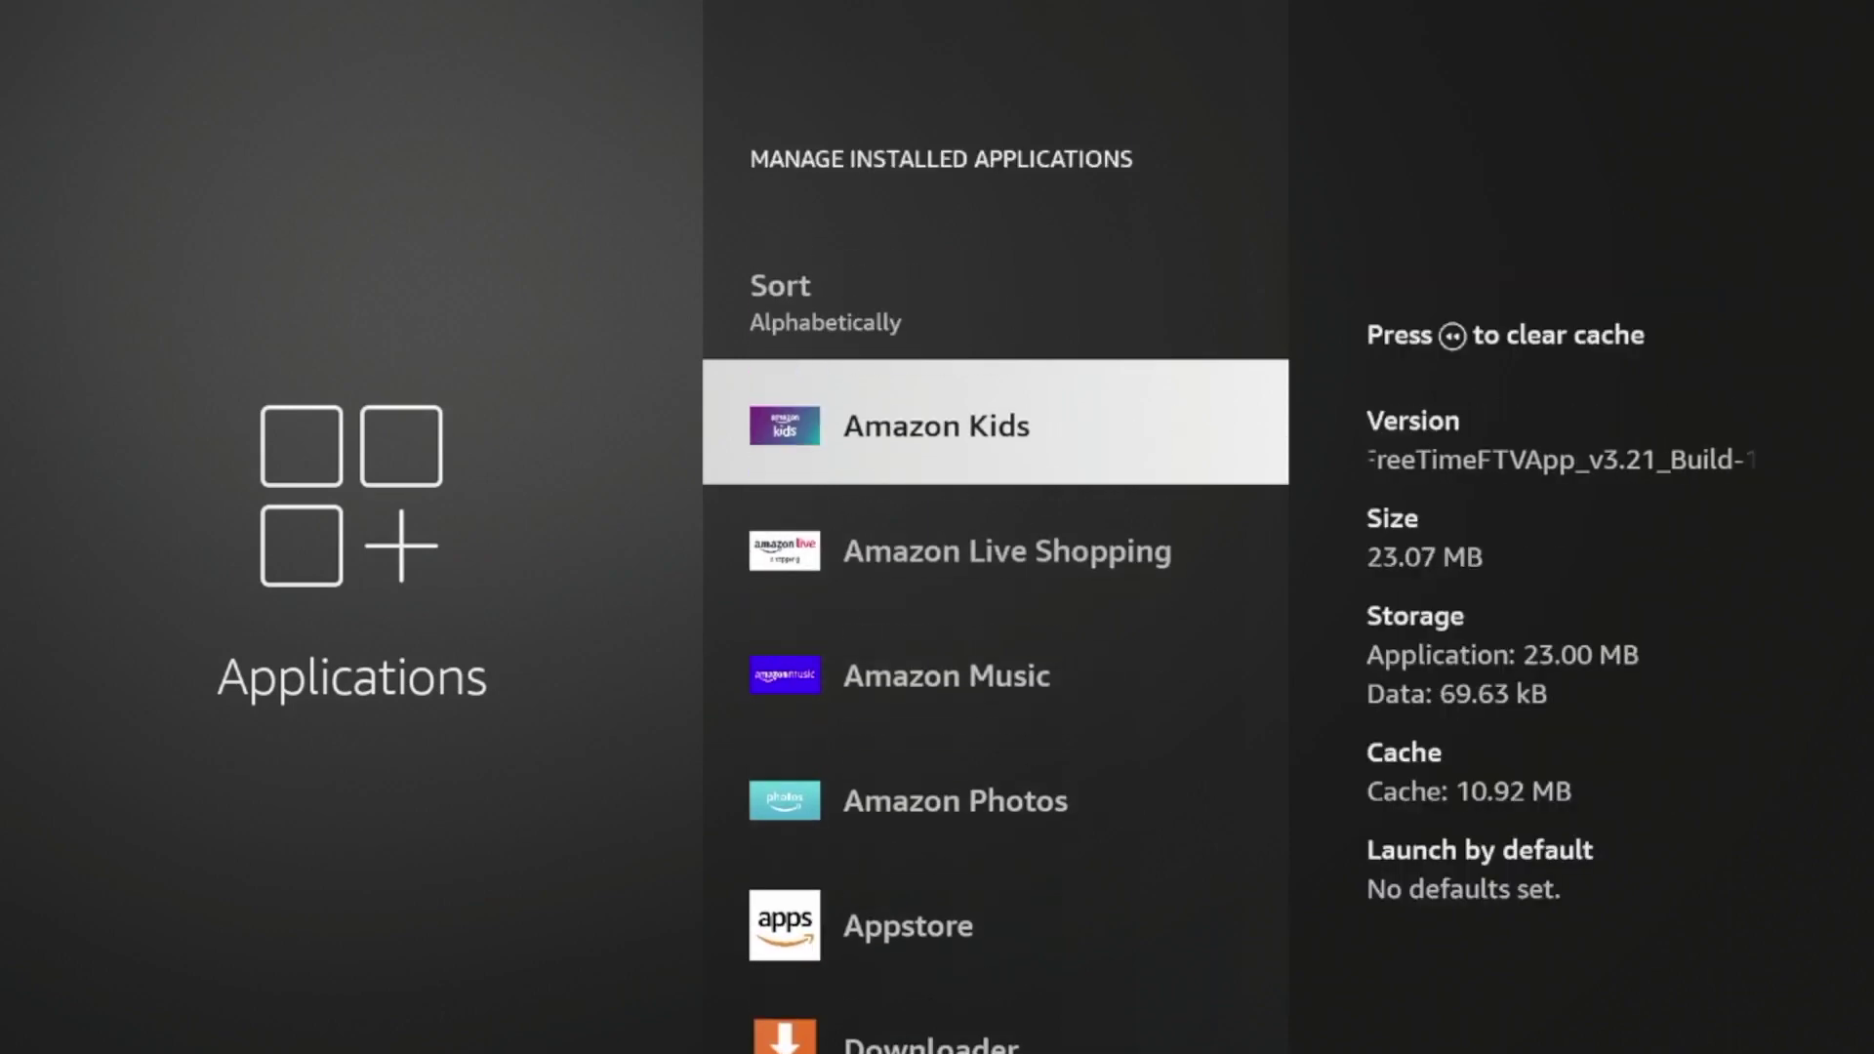
{"action": "key", "text": "Return"}
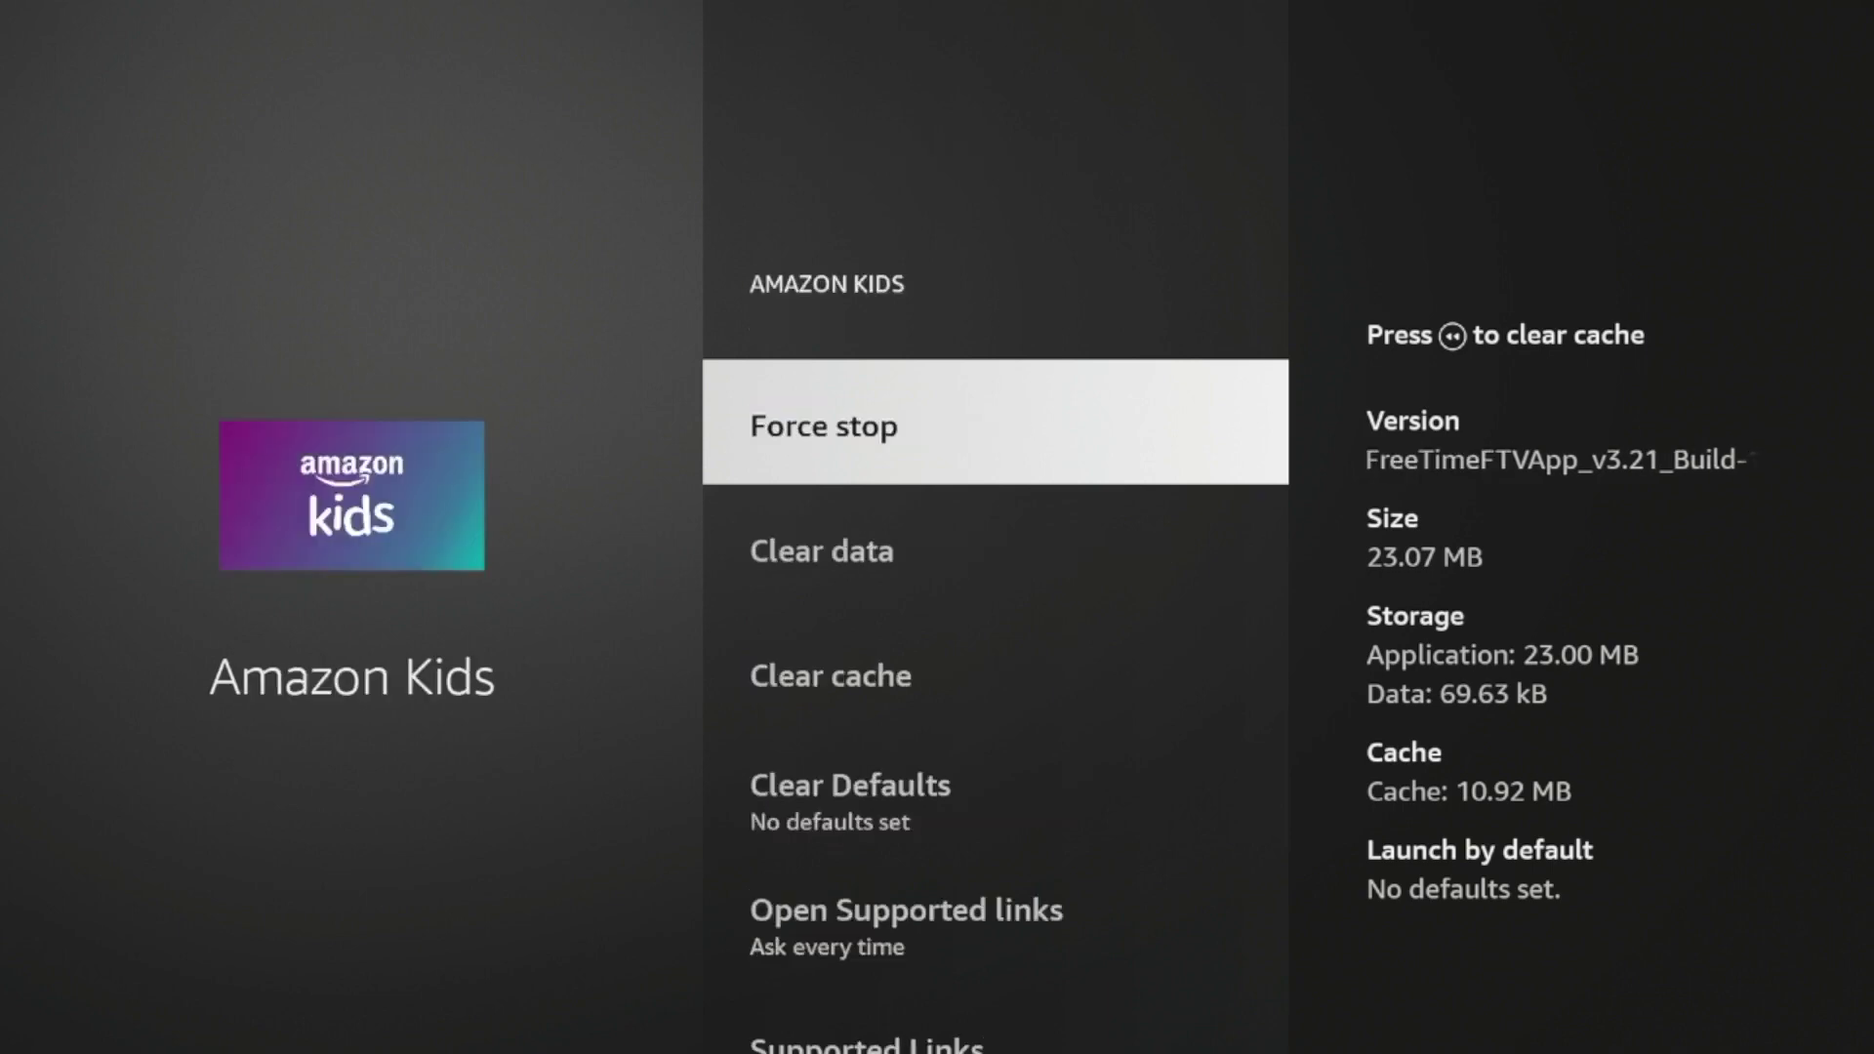
Clear the Amazon Kids app's cache to 0 B
{"action": "key", "text": "Down"}
{"action": "key", "text": "Down"}
{"action": "key", "text": "Up"}
{"action": "key", "text": "Up"}
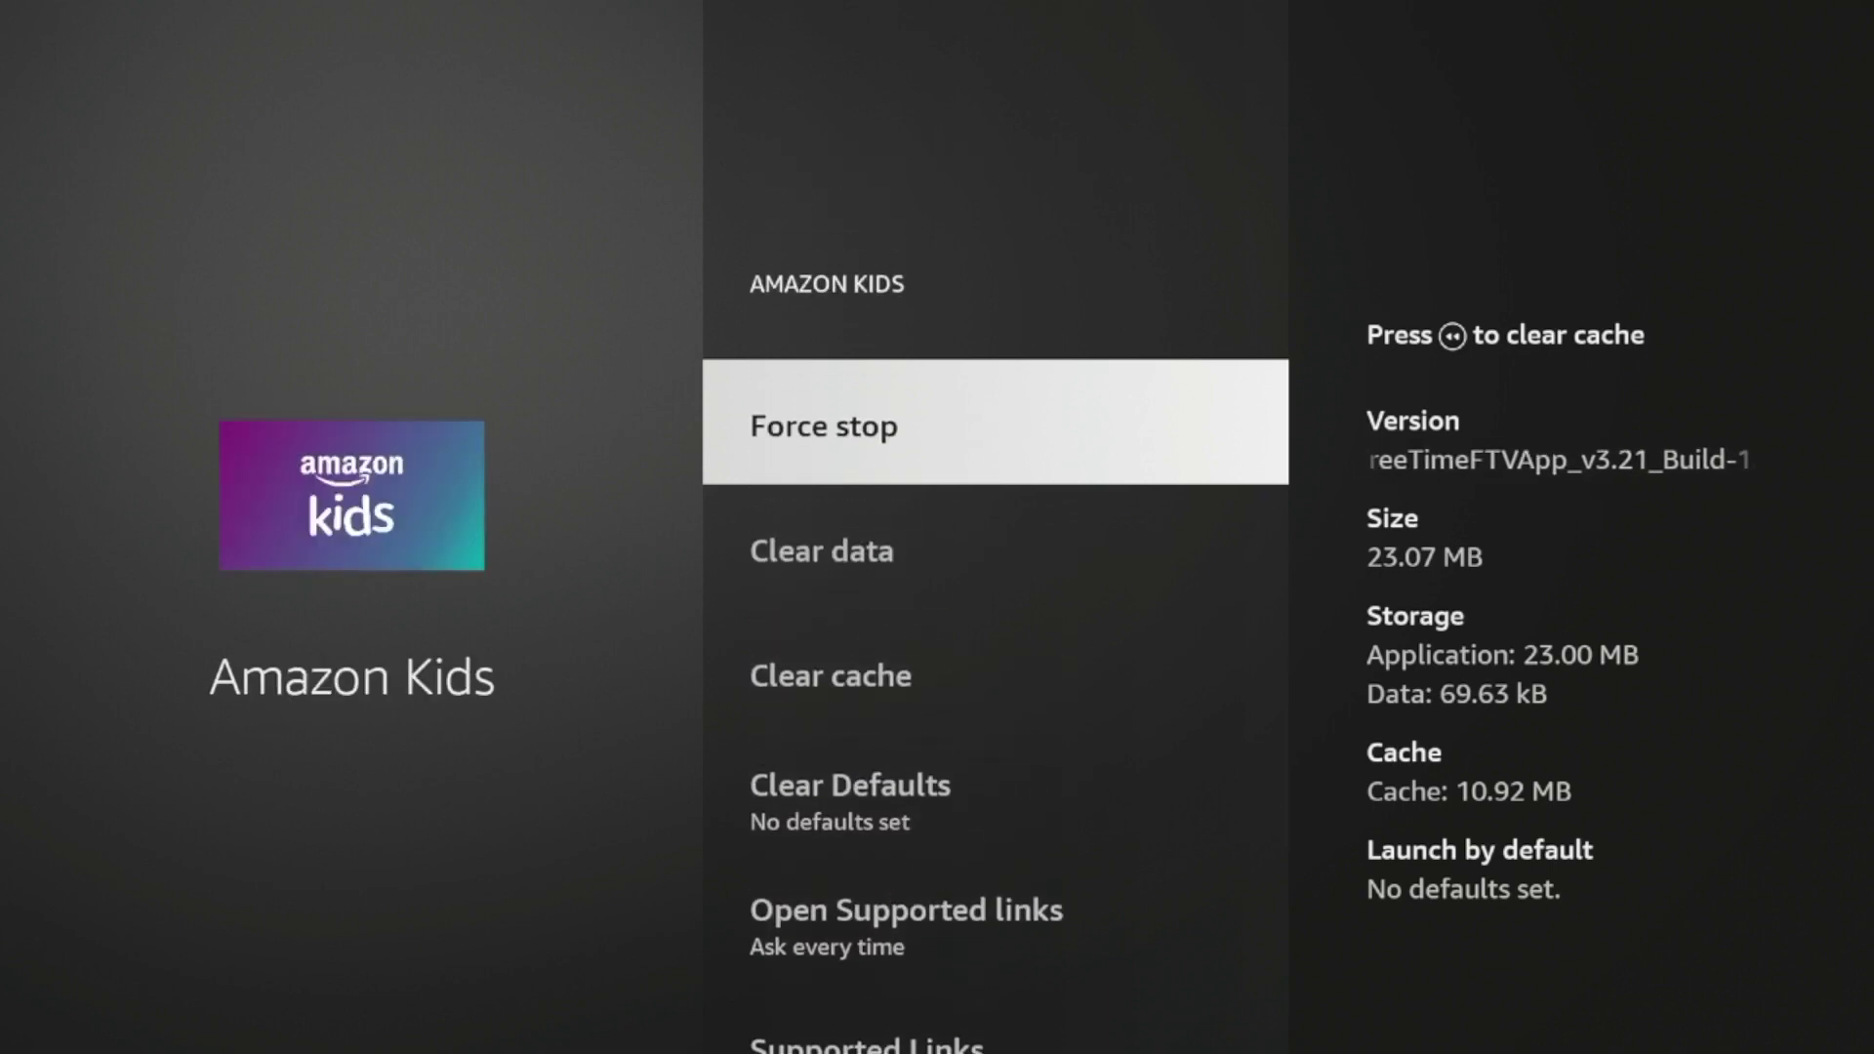
{"action": "key", "text": "Down"}
{"action": "key", "text": "Up"}
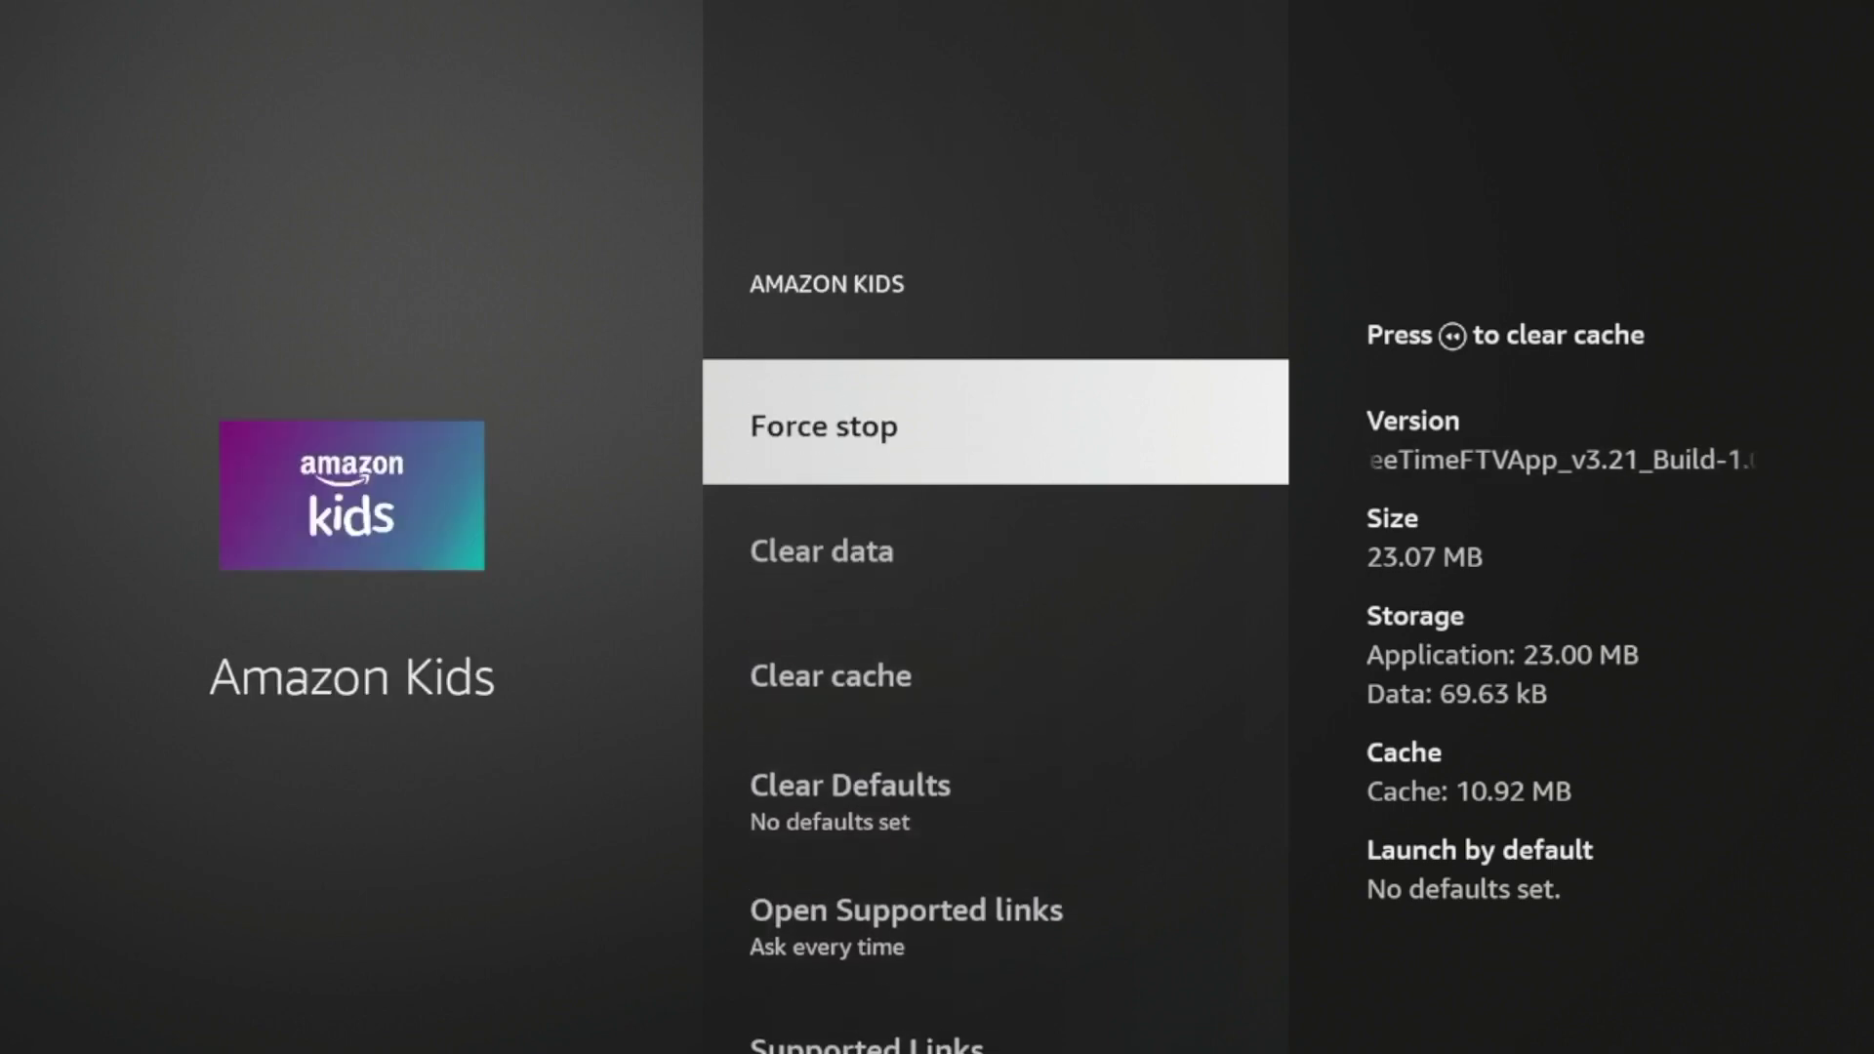
{"action": "key", "text": "Down"}
{"action": "key", "text": "Down"}
{"action": "key", "text": "XF86AudioRewind"}
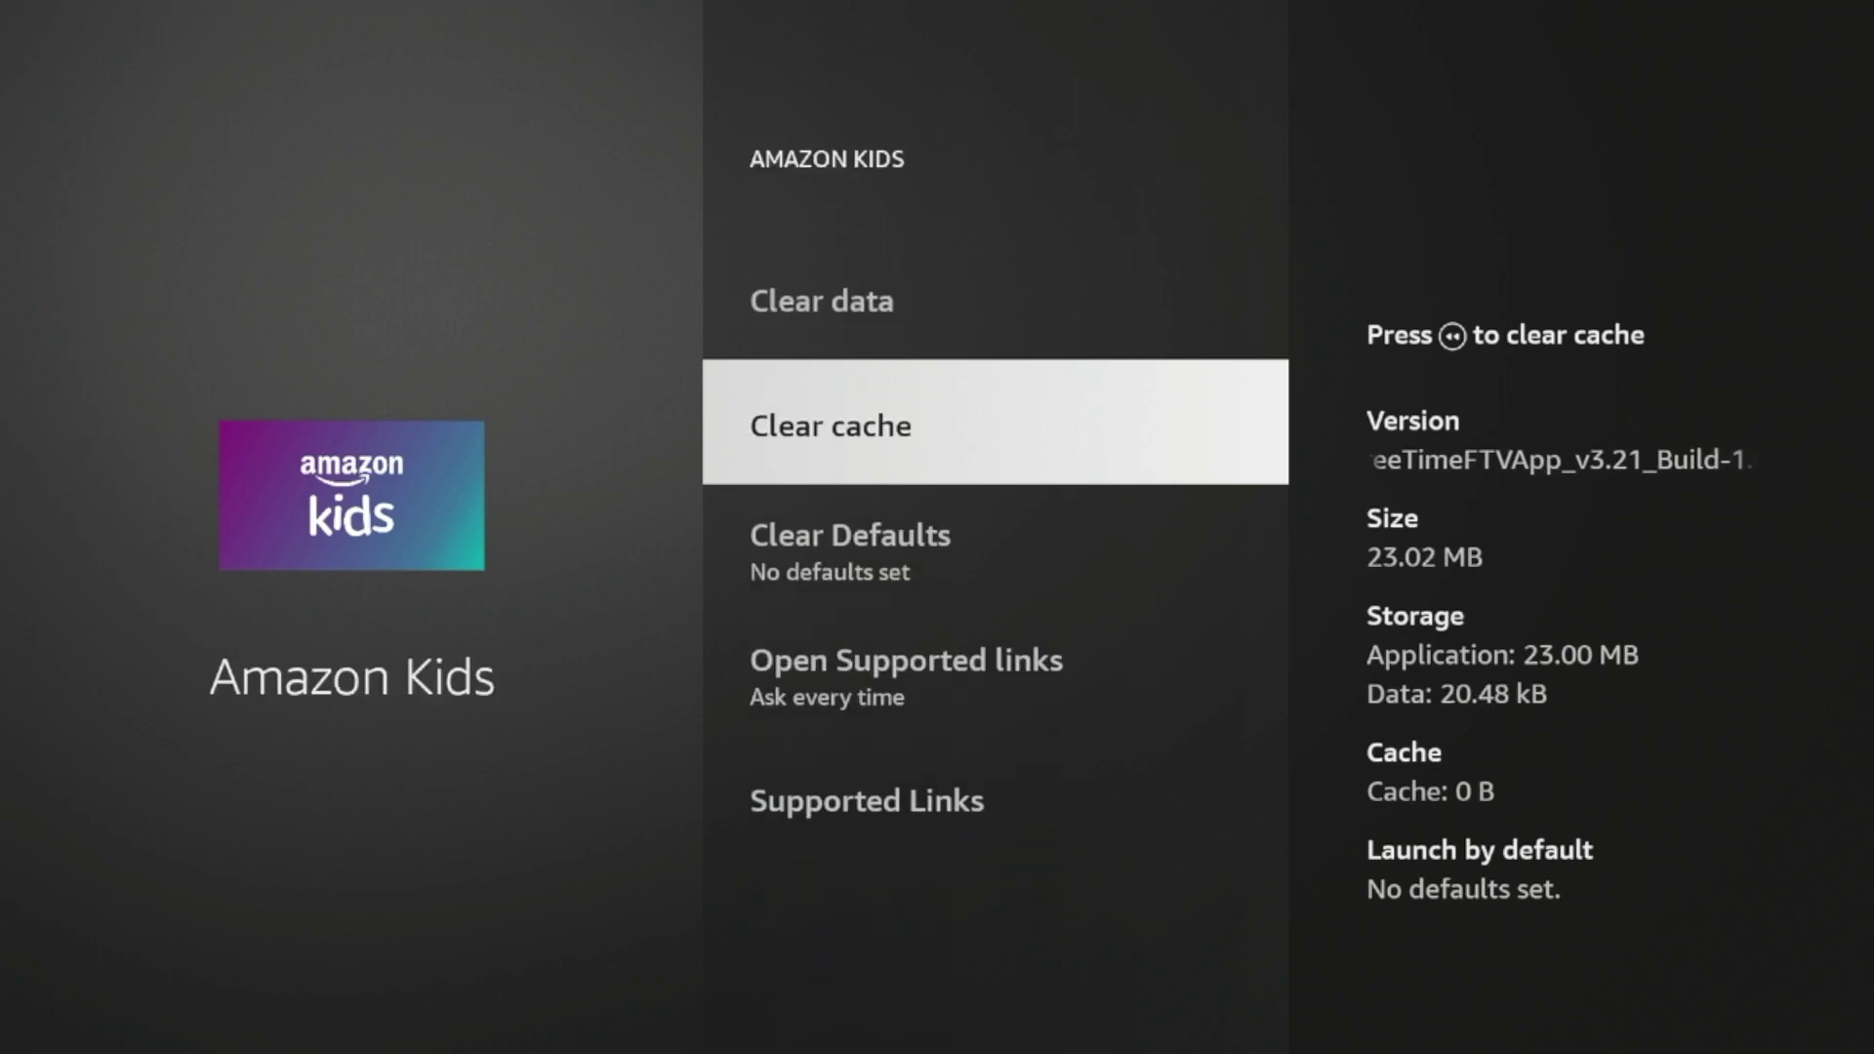
Browse the installed applications list, then return to the home screen
{"action": "key", "text": "Escape"}
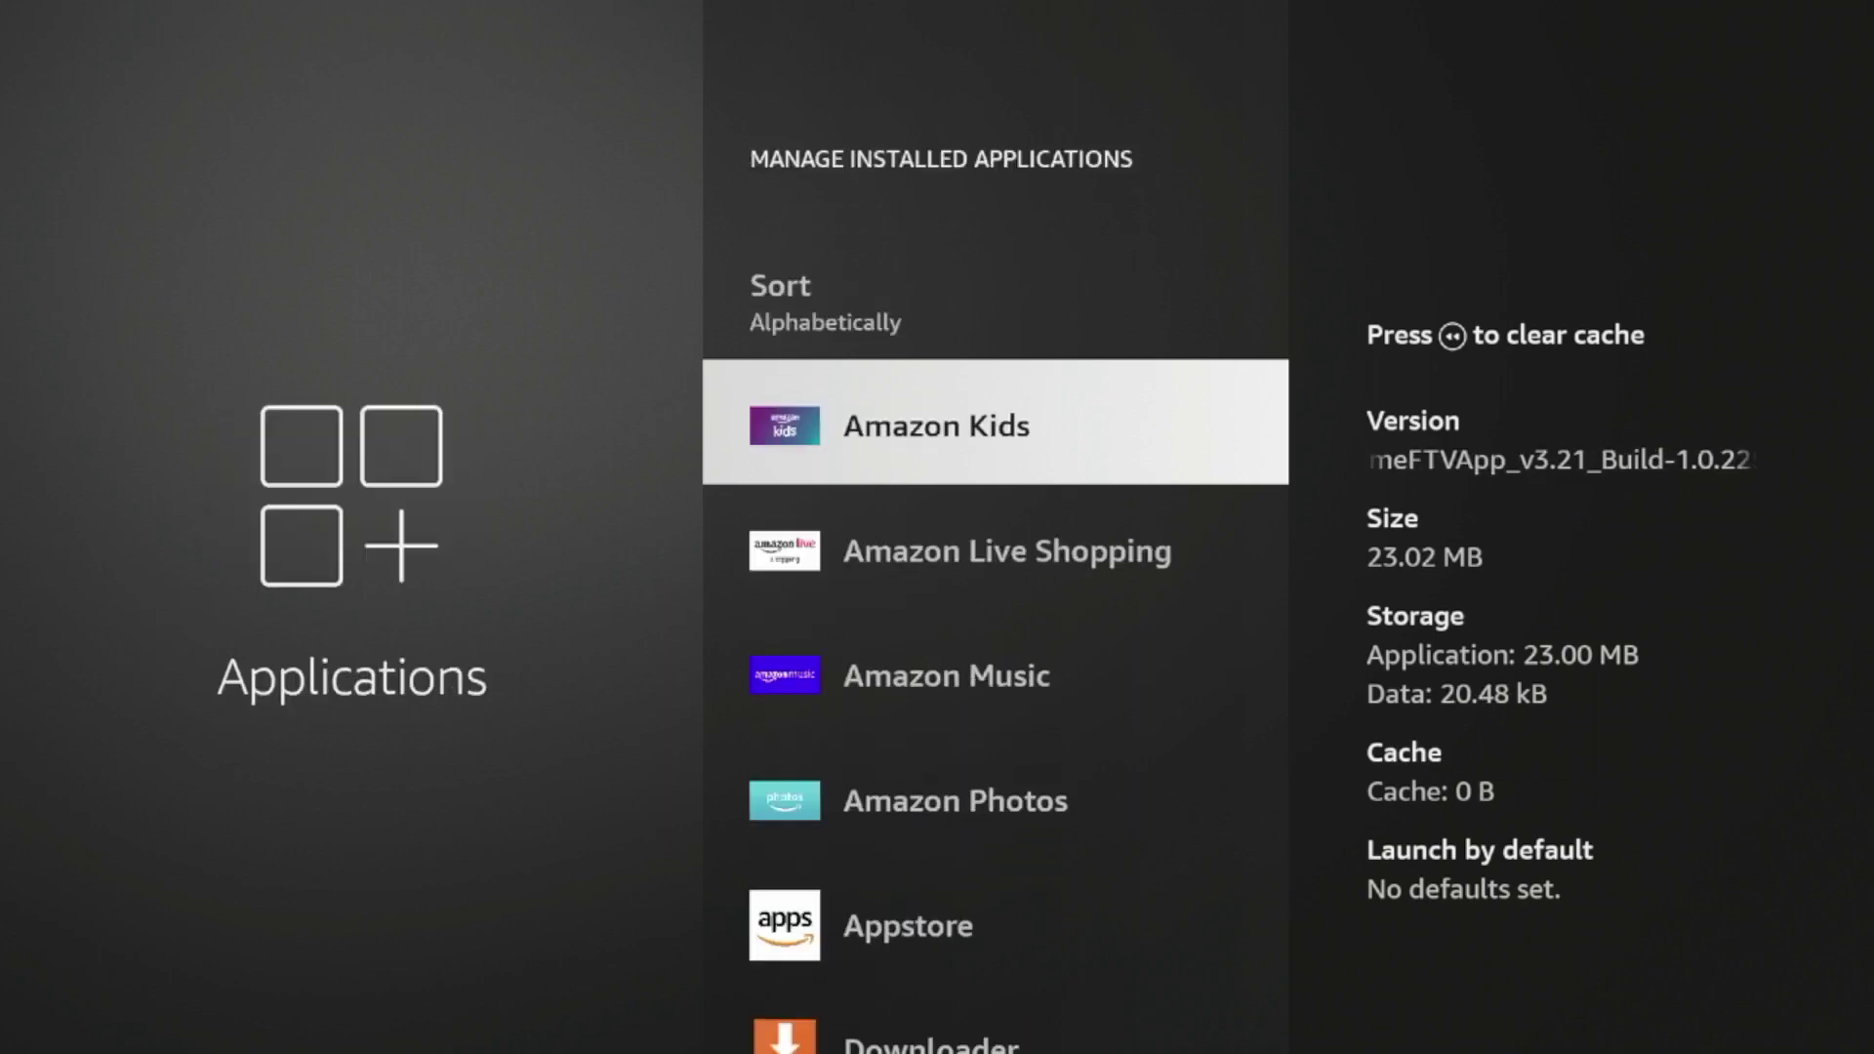
{"action": "key", "text": "Down"}
{"action": "key", "text": "Down"}
{"action": "key", "text": "Down"}
{"action": "key", "text": "Up"}
{"action": "key", "text": "Up"}
{"action": "key", "text": "Up"}
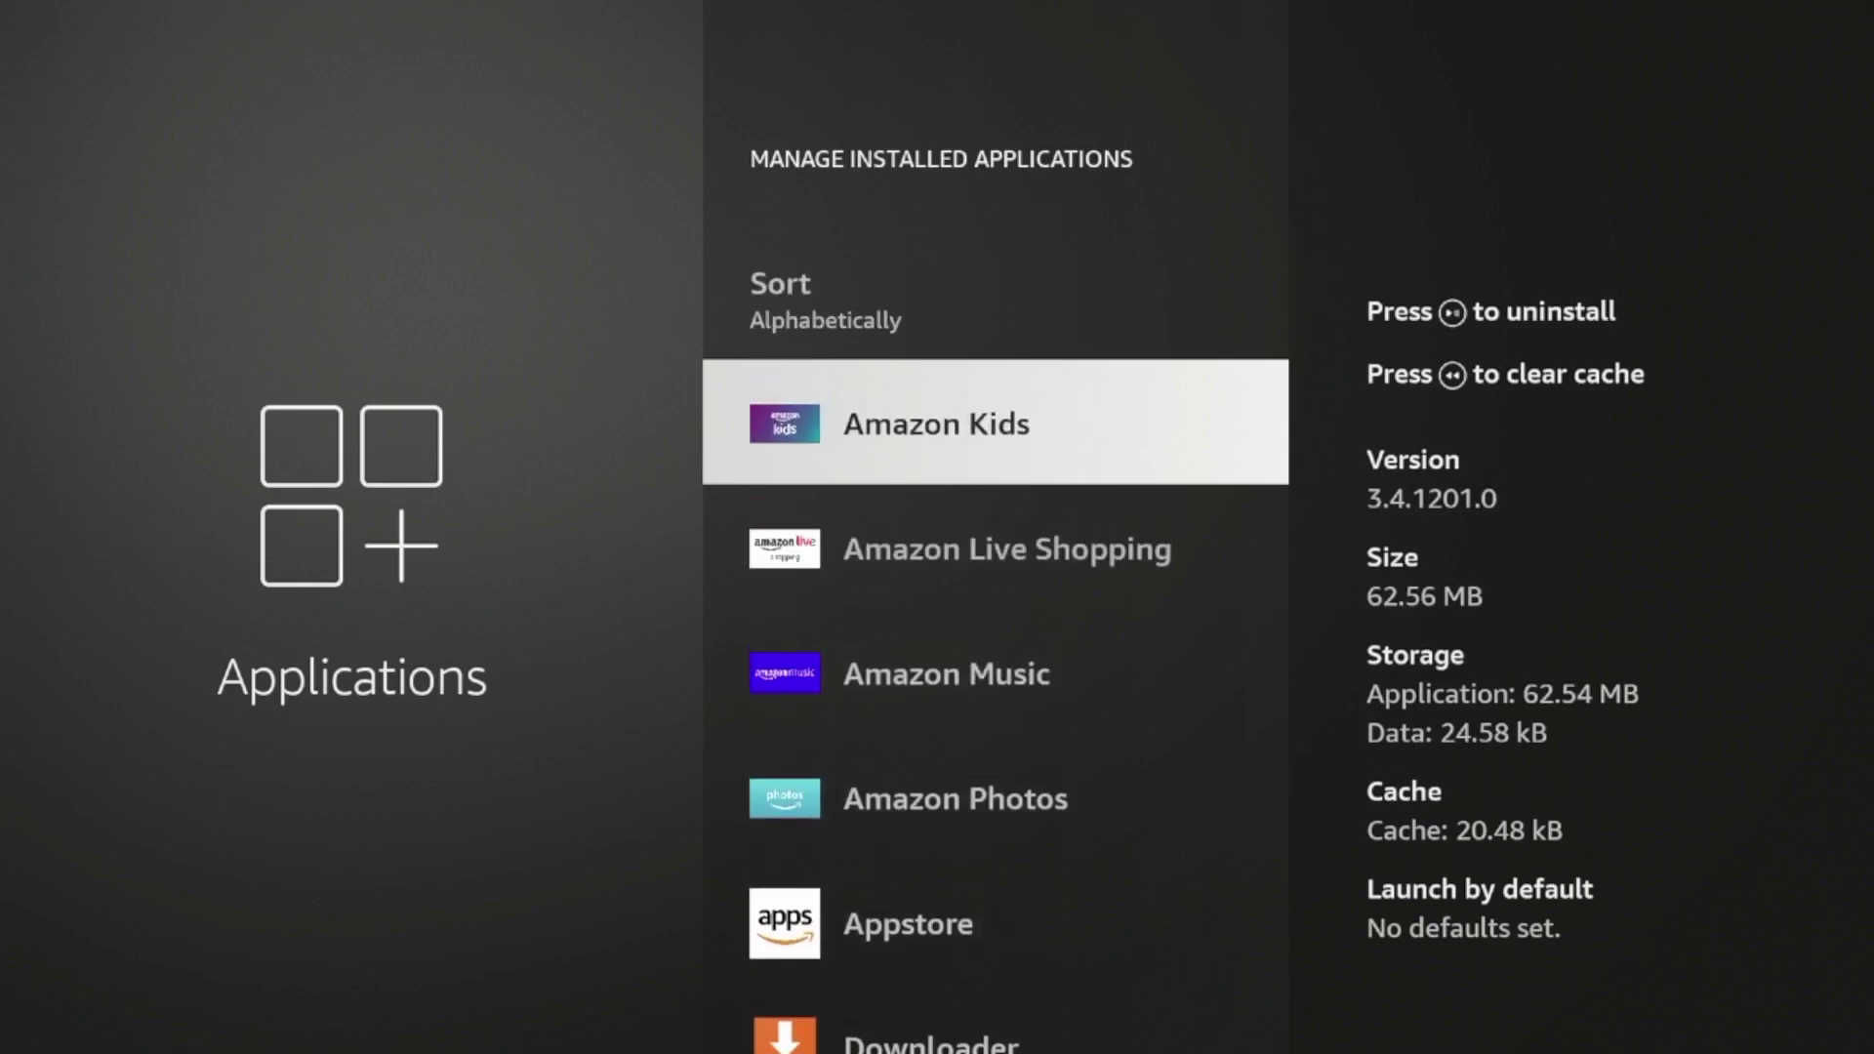
{"action": "key", "text": "Down"}
{"action": "key", "text": "Down"}
{"action": "key", "text": "Down"}
{"action": "key", "text": "XF86HomePage"}
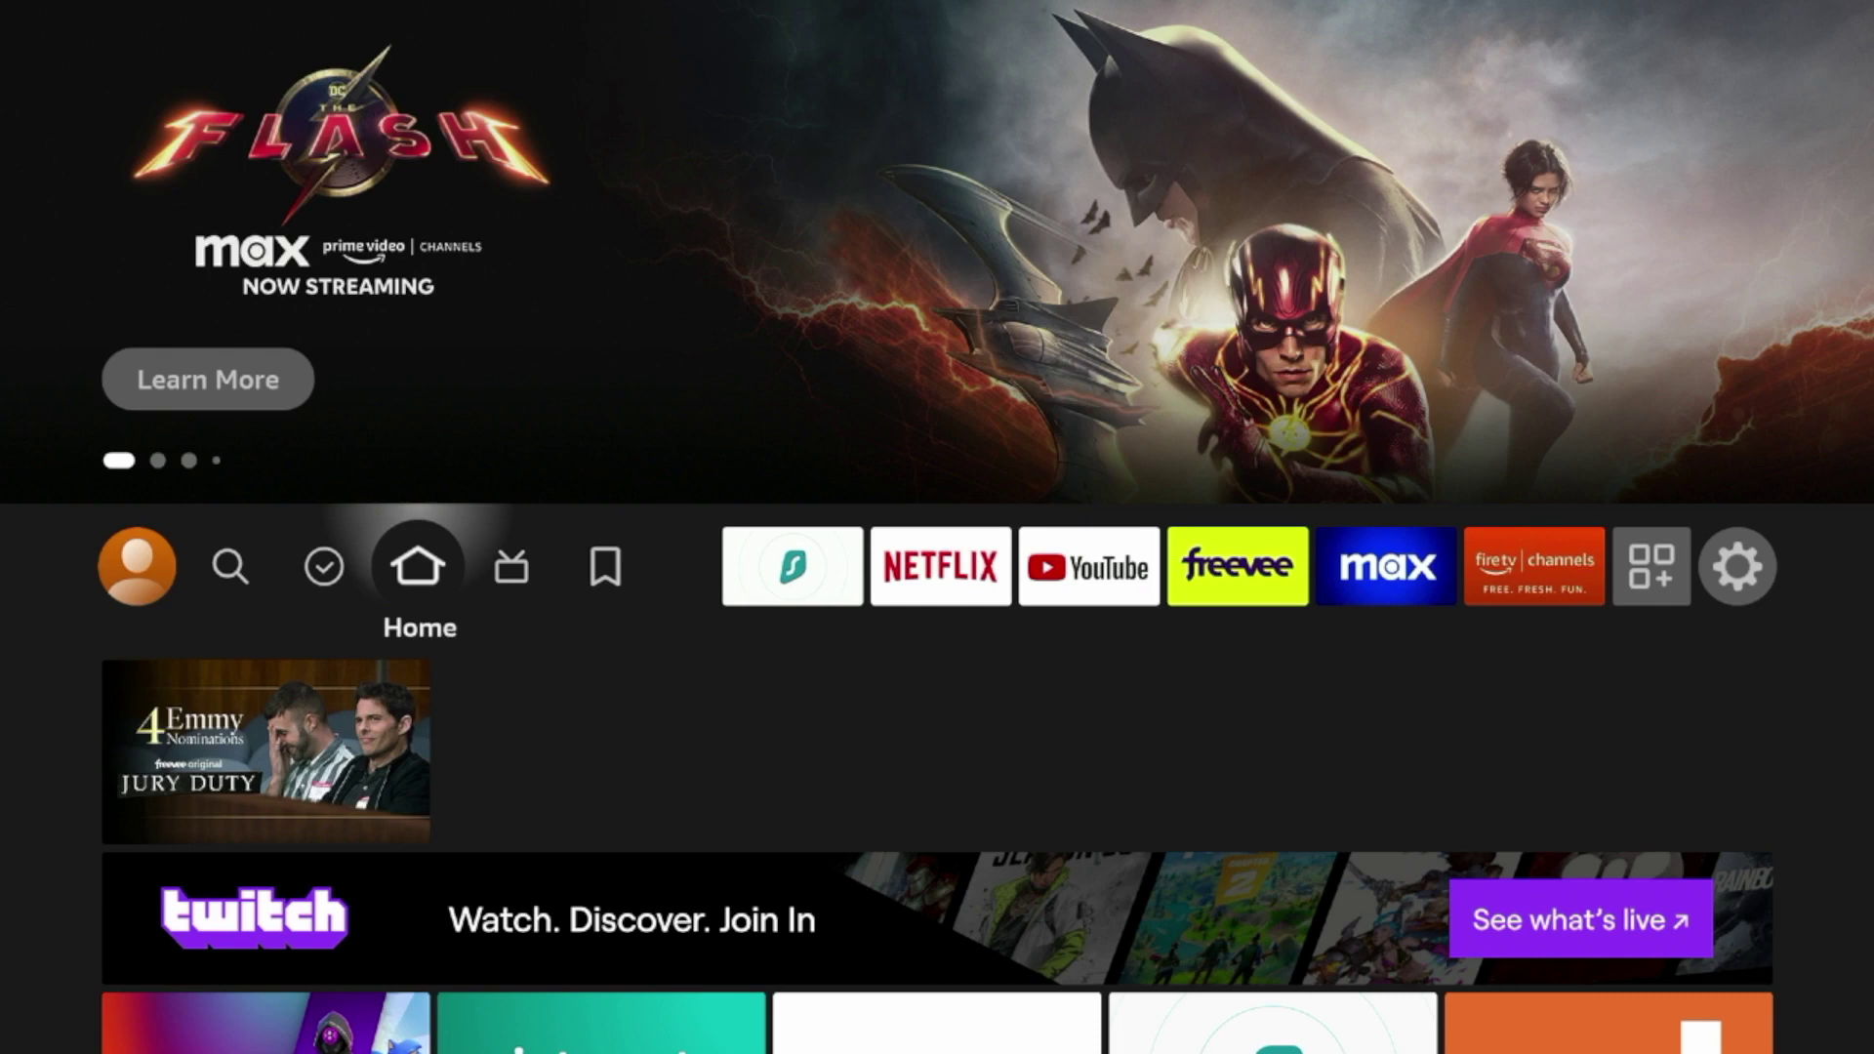
Move along the nav bar past Find and switch to the Live section
{"action": "key", "text": "Right"}
{"action": "key", "text": "Left"}
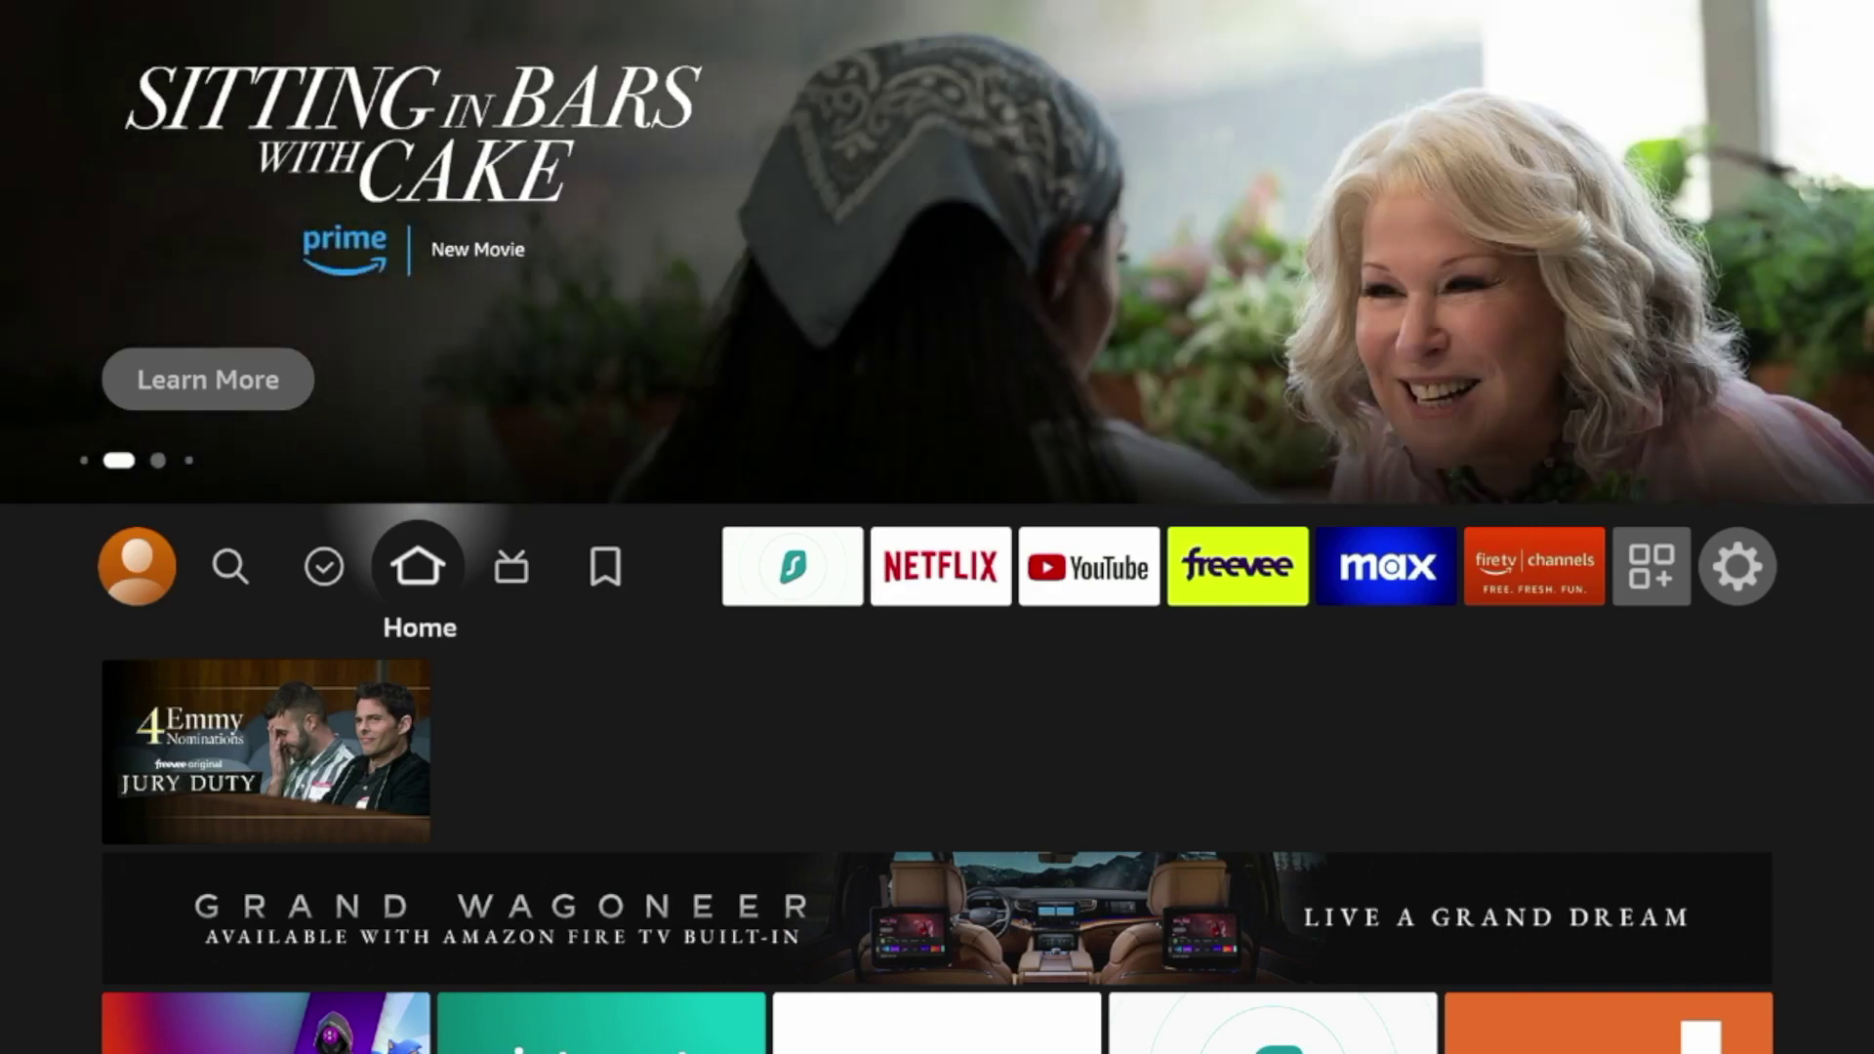
{"action": "key", "text": "Left"}
{"action": "key", "text": "Left"}
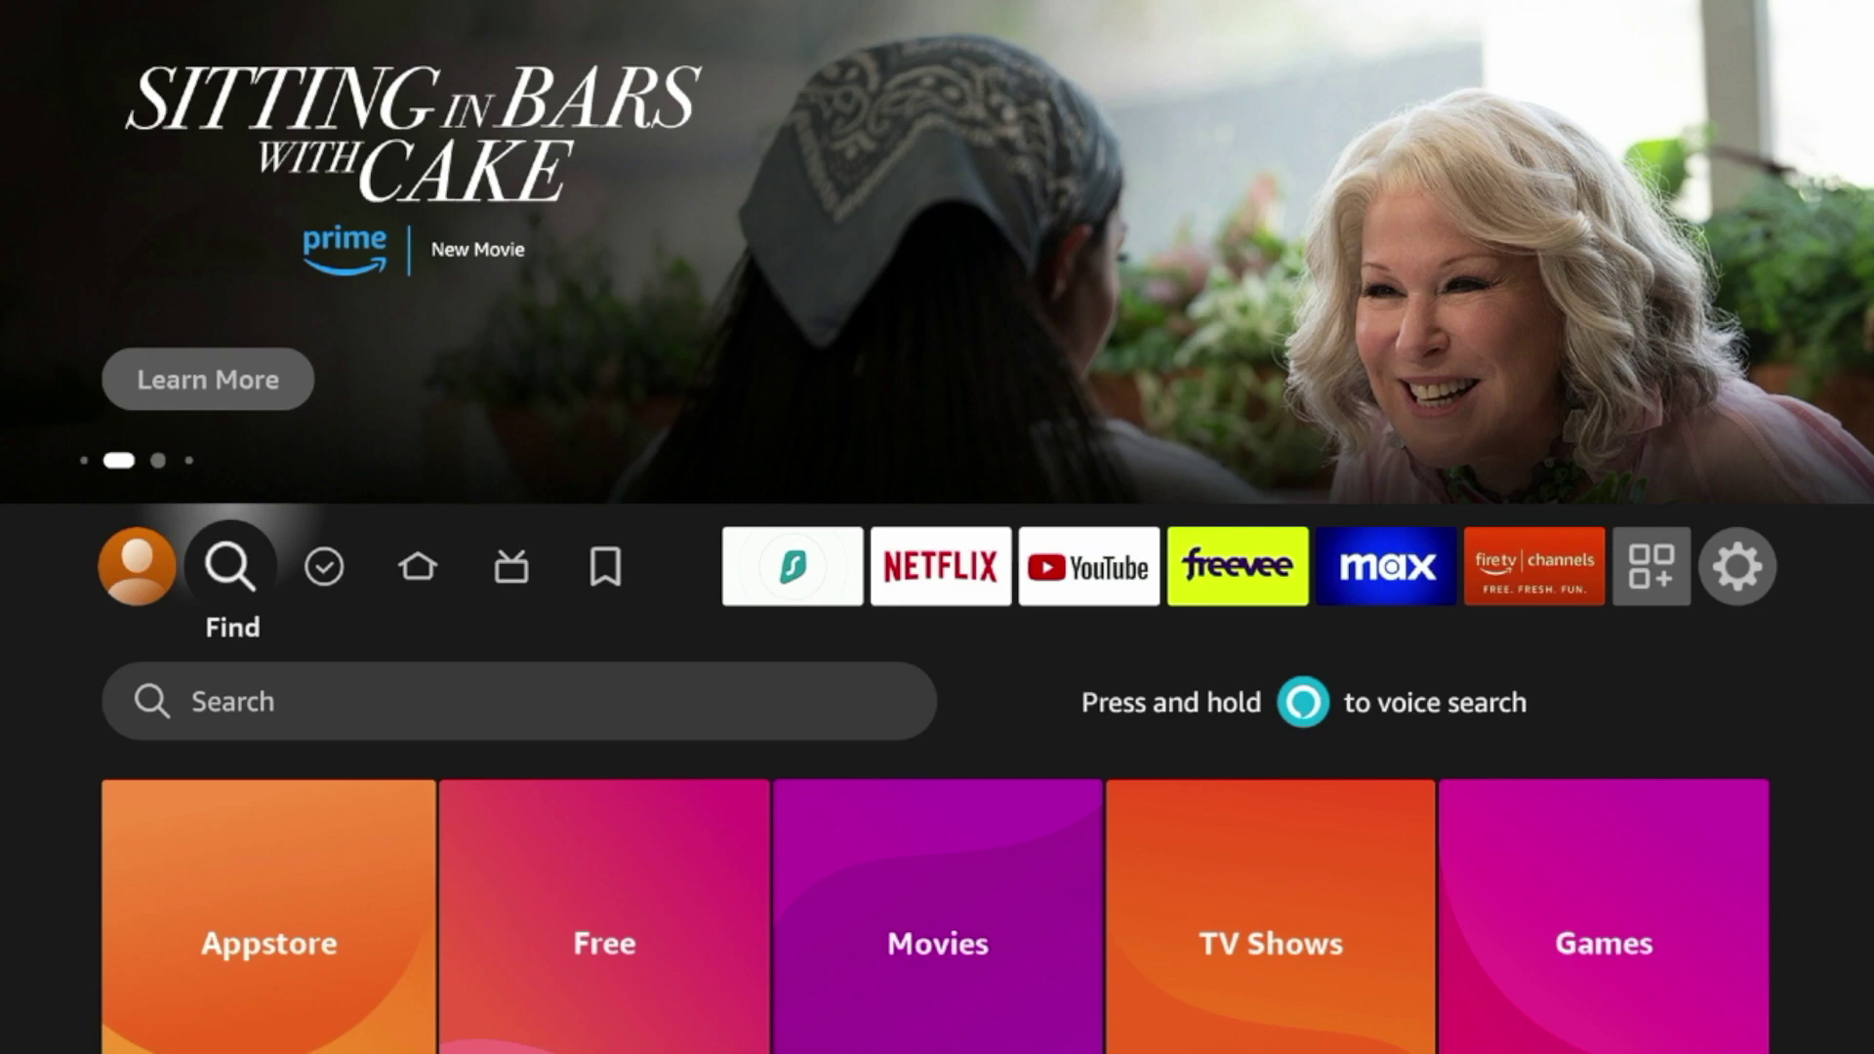
{"action": "key", "text": "Right"}
{"action": "key", "text": "Right"}
{"action": "key", "text": "Right"}
{"action": "key", "text": "Right"}
{"action": "key", "text": "Left"}
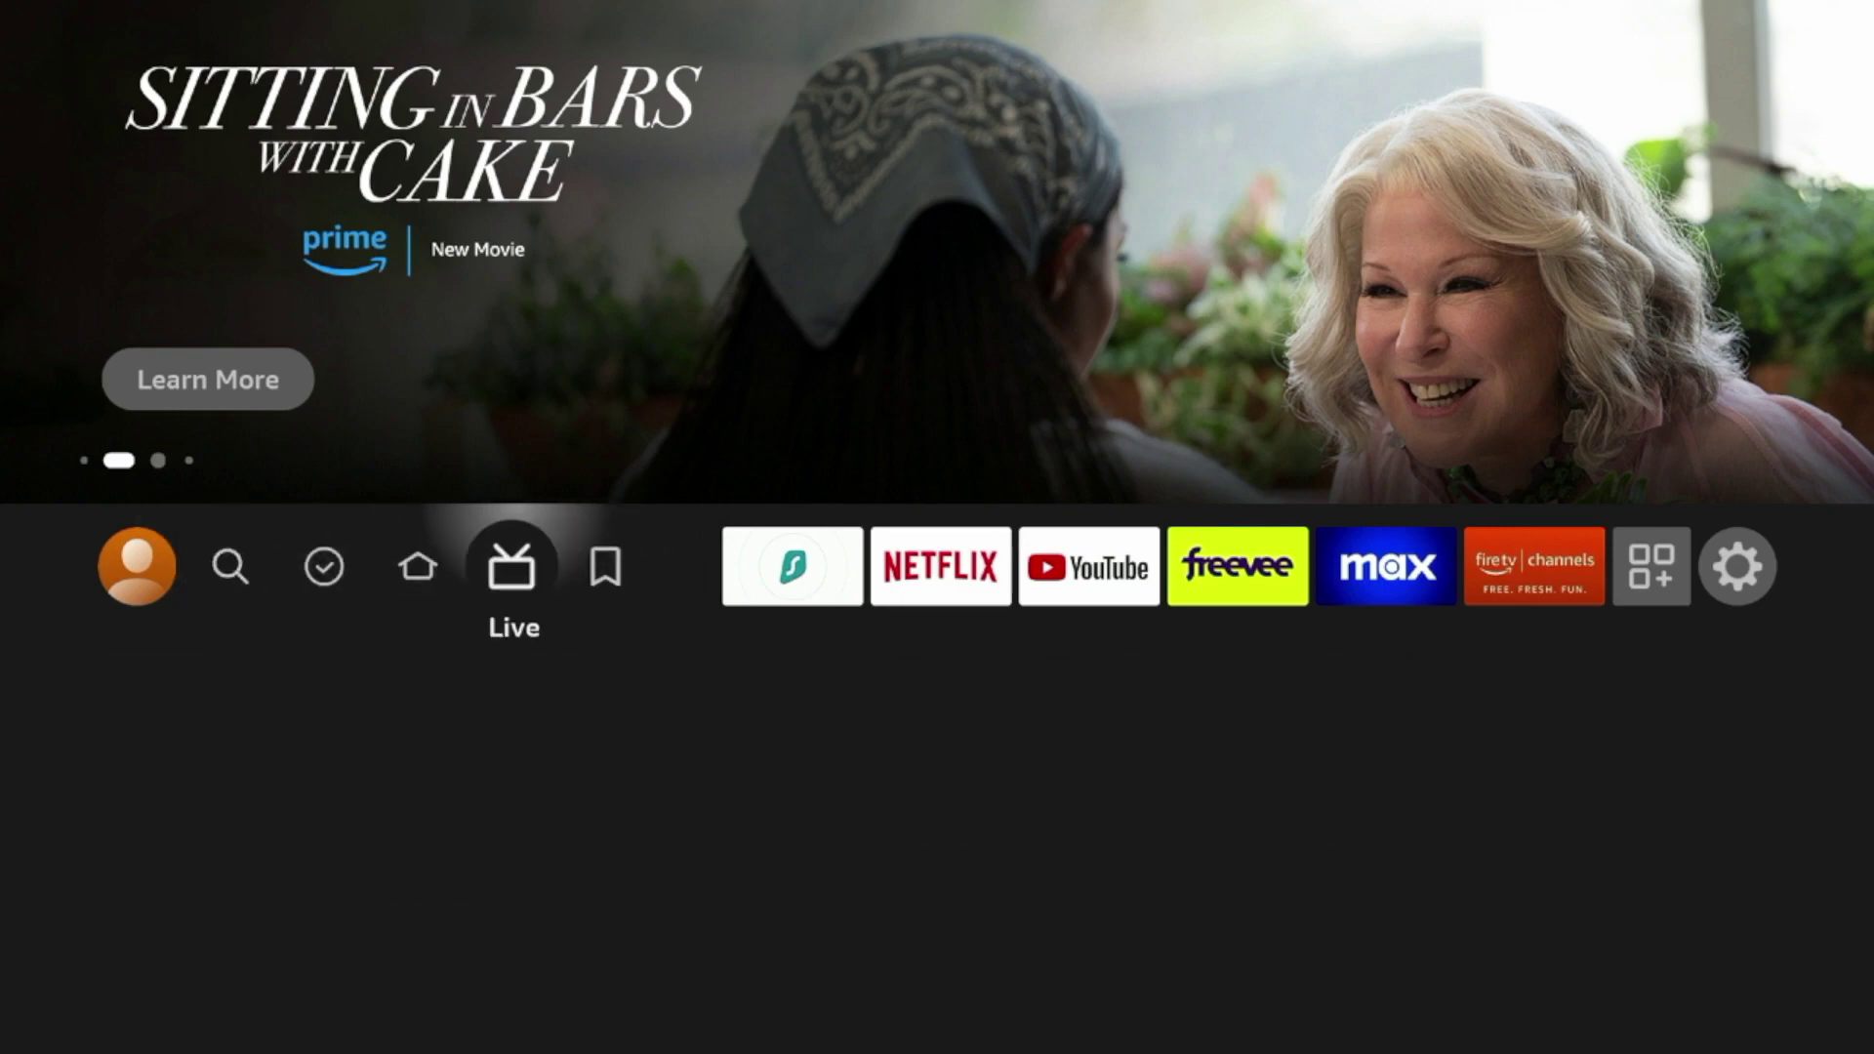